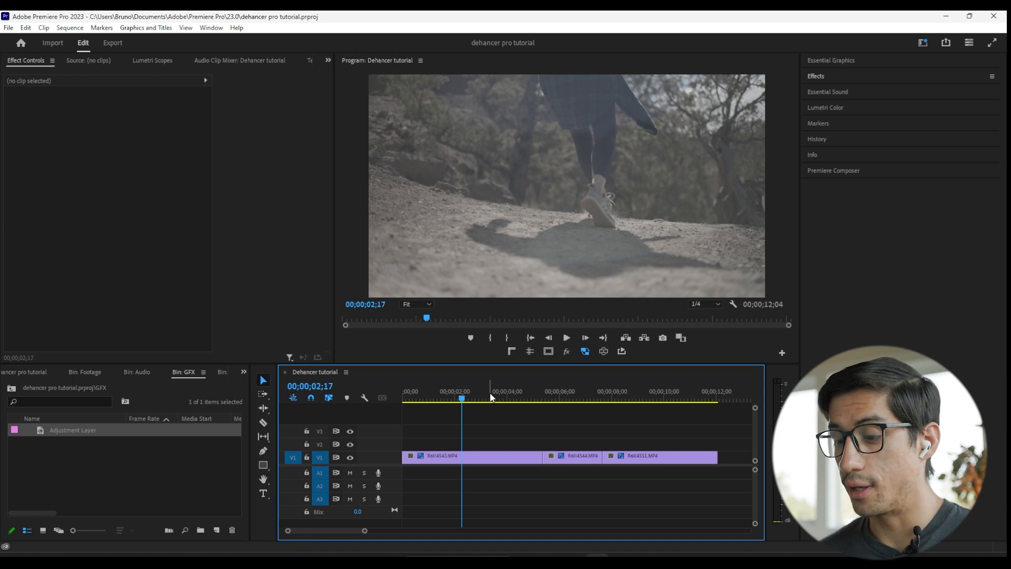
- Look through the three ungraded clips in the sequence at several points
click(490, 397)
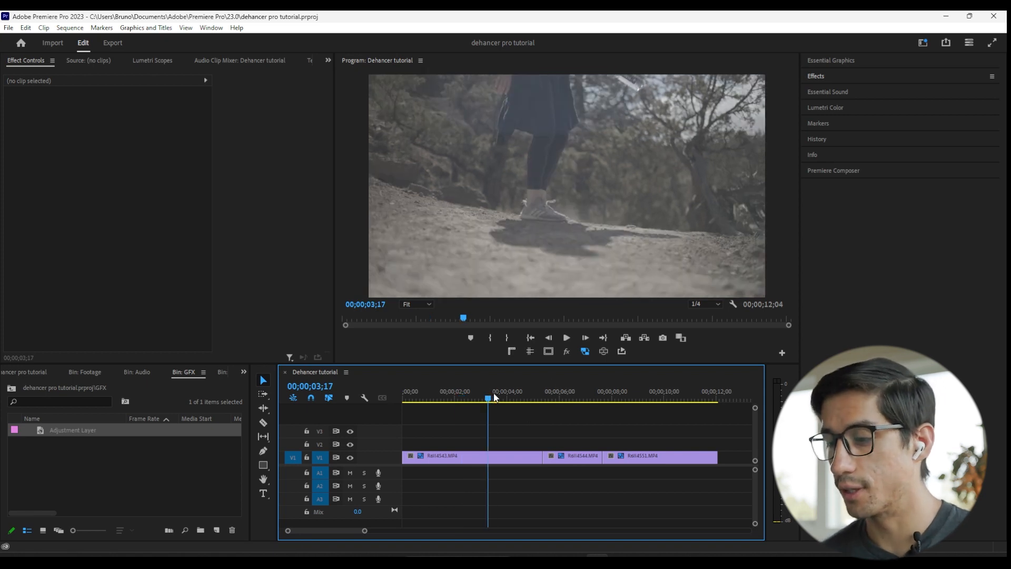
click(570, 397)
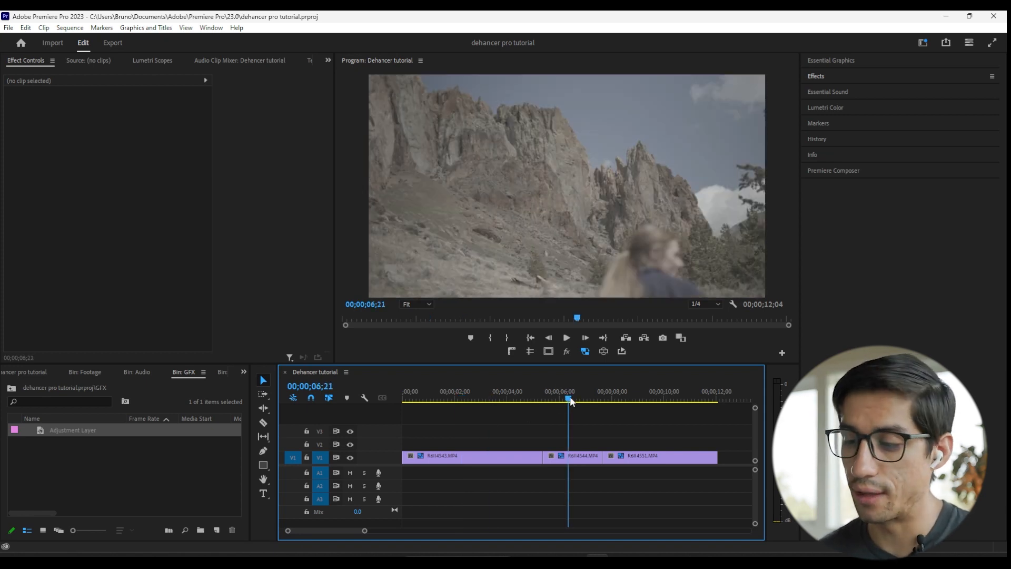
click(645, 397)
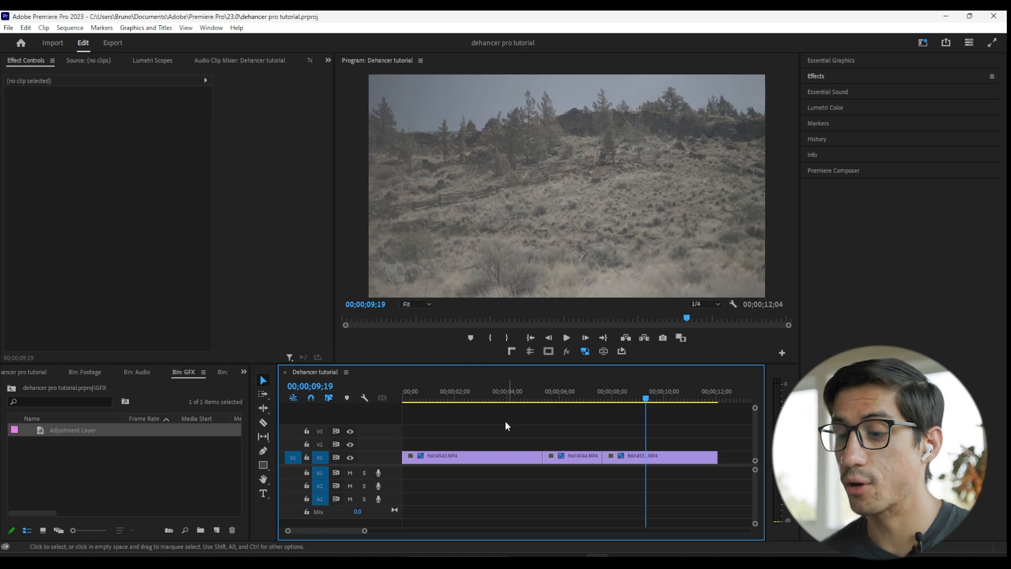
click(576, 397)
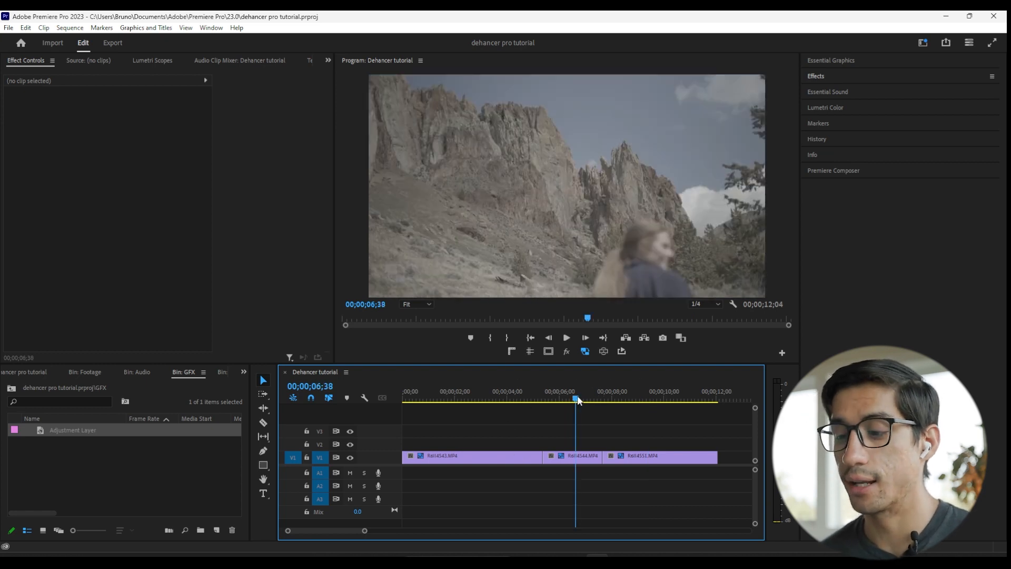
click(501, 398)
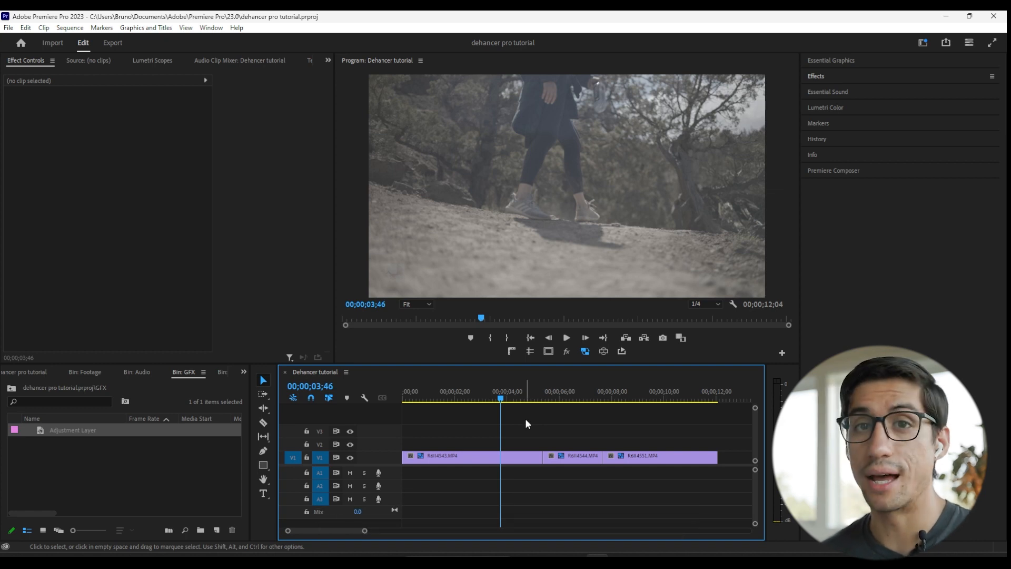
click(465, 402)
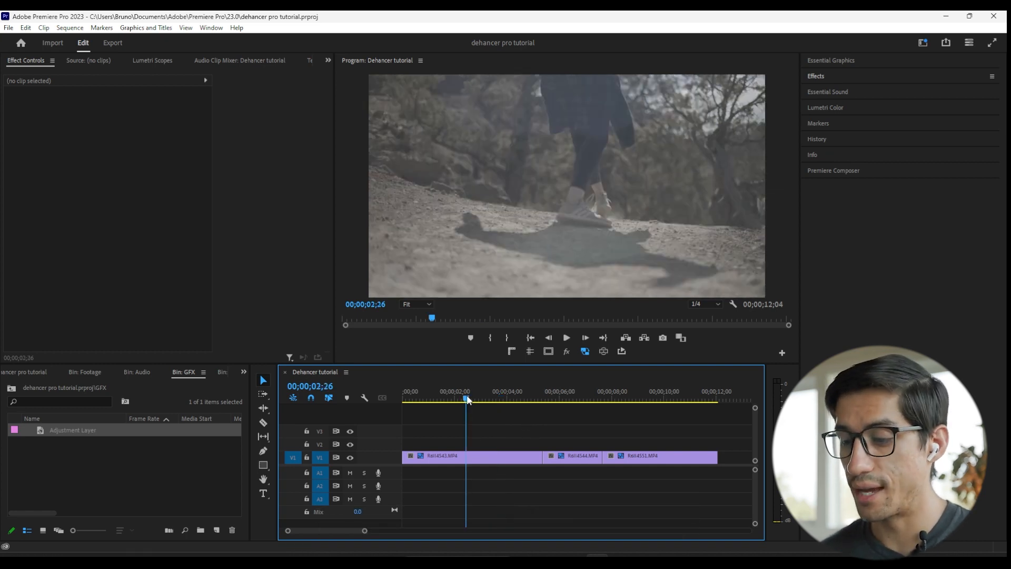
- Apply the Dehancer Pro v1.3 film emulation video effect to the first clip on track V1
click(498, 460)
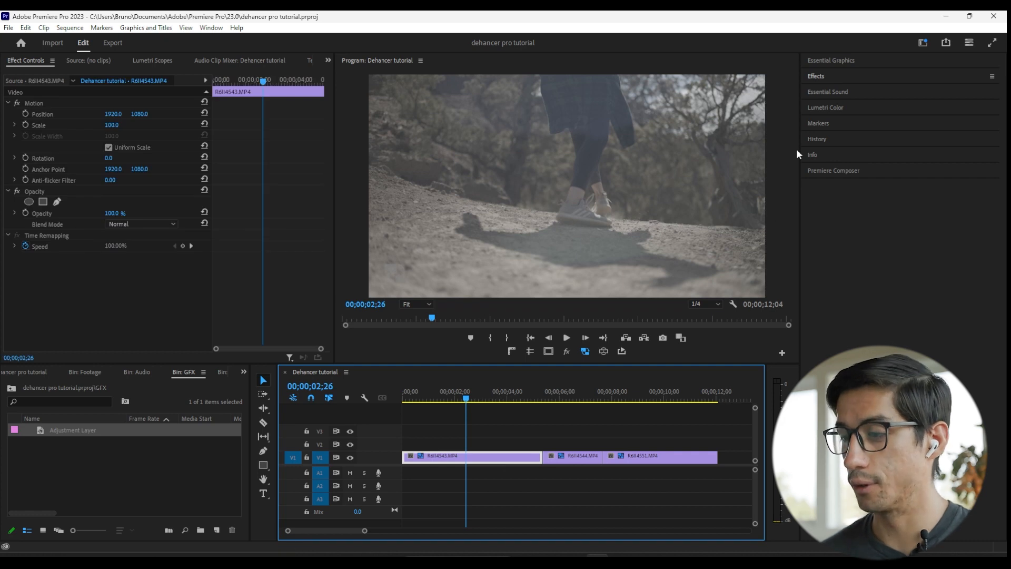
click(815, 78)
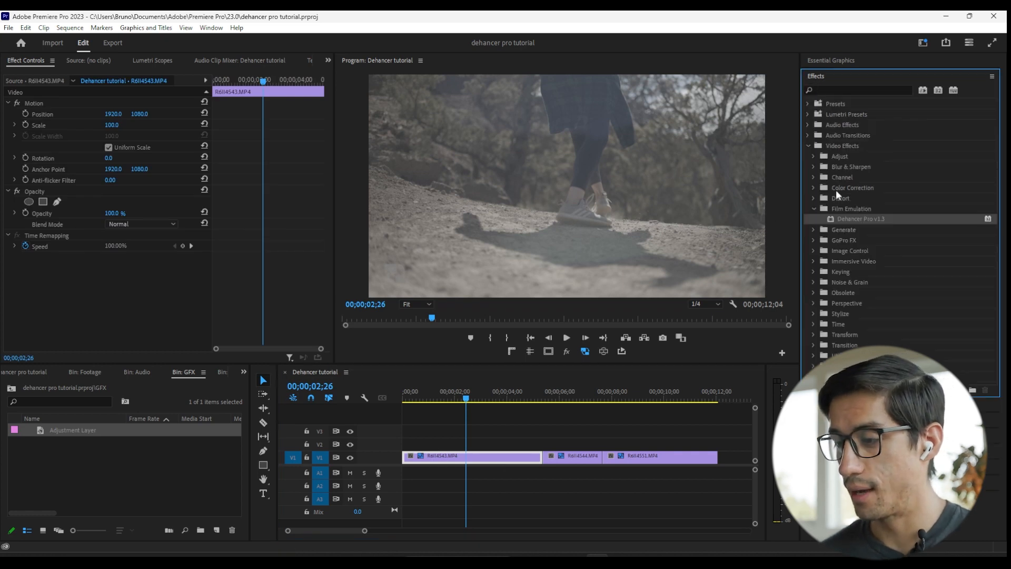
click(811, 145)
click(810, 145)
click(814, 207)
click(813, 206)
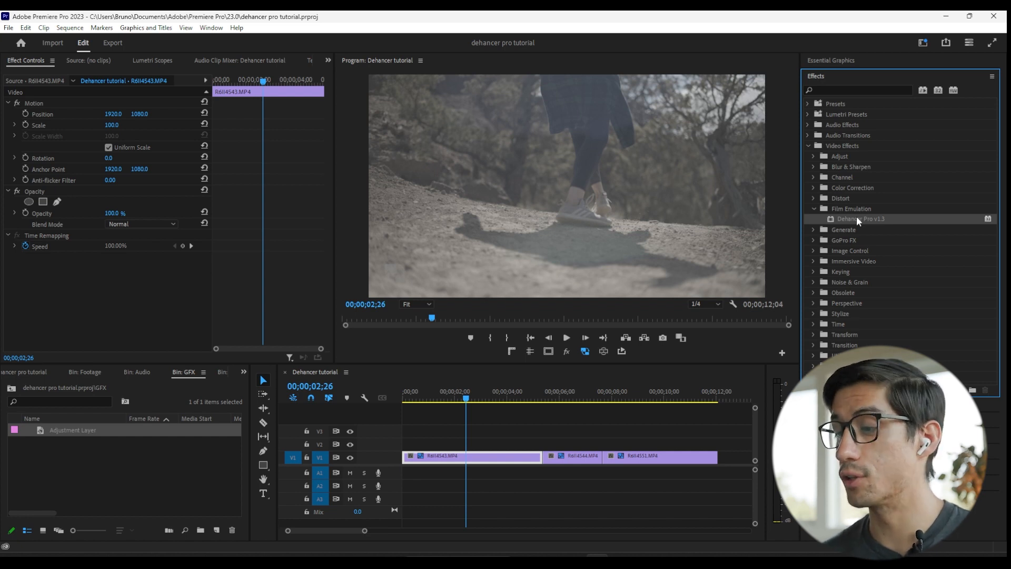
drag(856, 216, 485, 459)
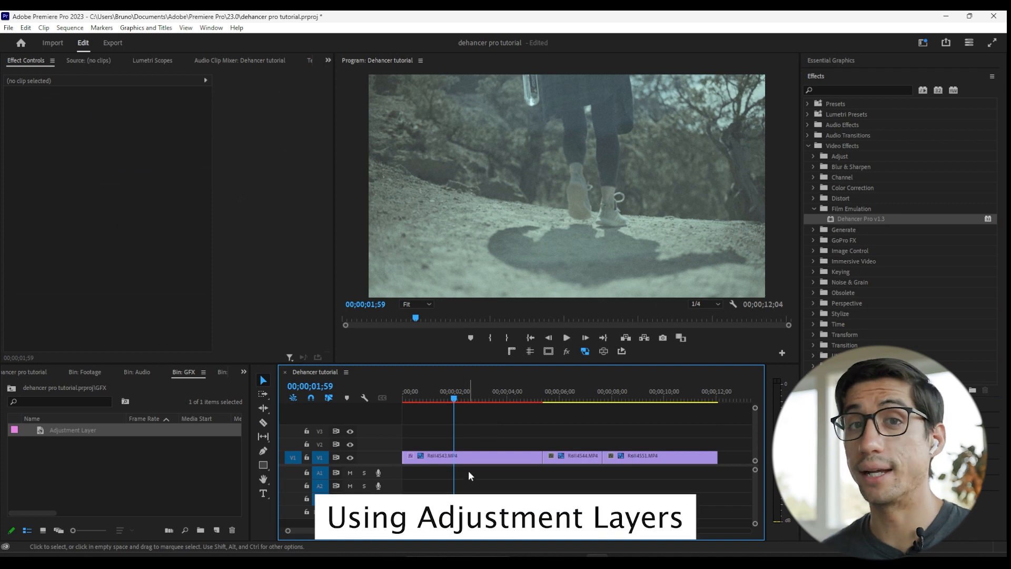
- Remove the Dehancer Pro effect from the first clip
click(463, 457)
click(84, 254)
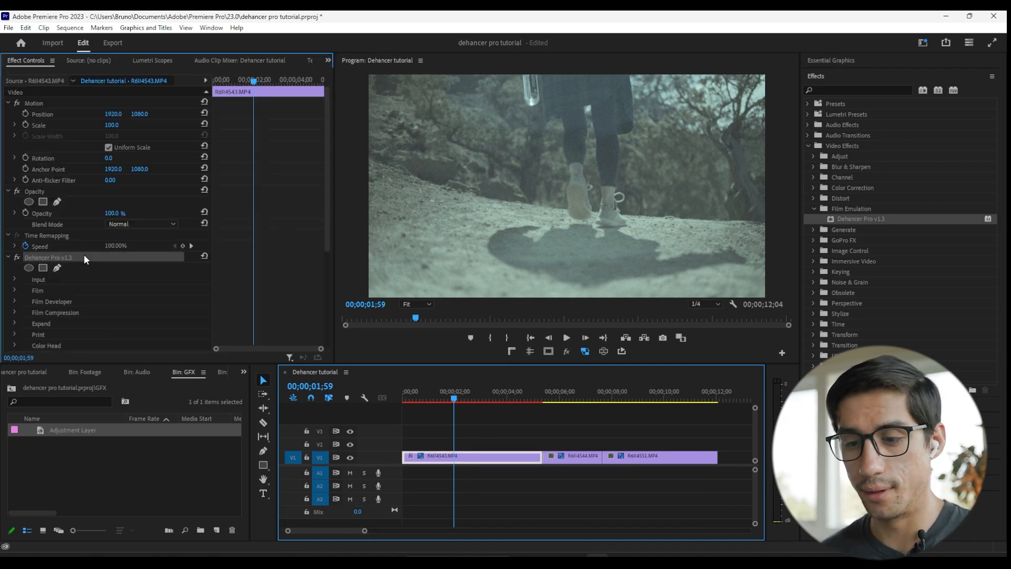
key(Delete)
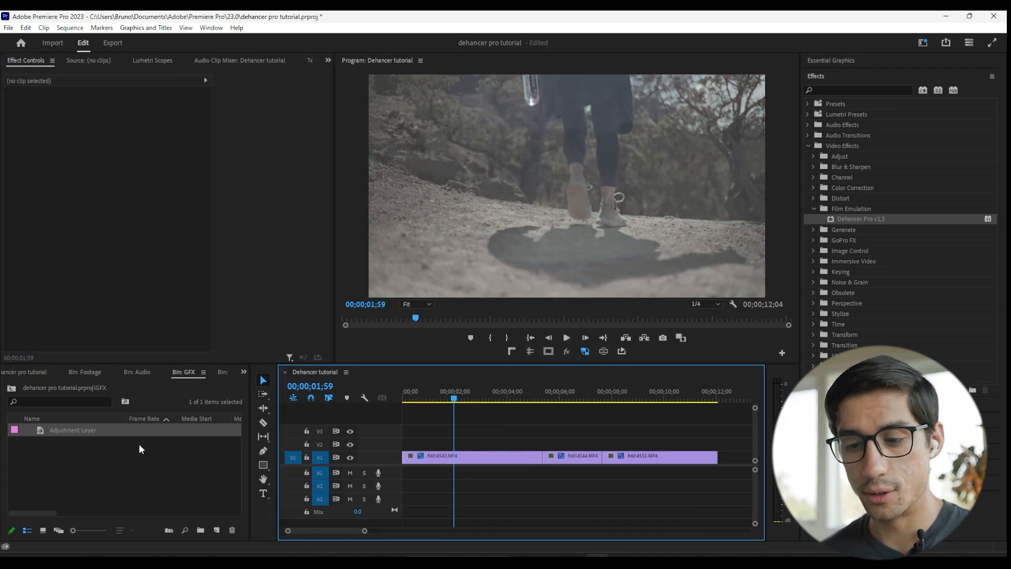
- Create a new 3840 x 2160 adjustment layer at 59.94 fps drop-frame with square pixels in the GFX bin
click(110, 443)
right_click(110, 446)
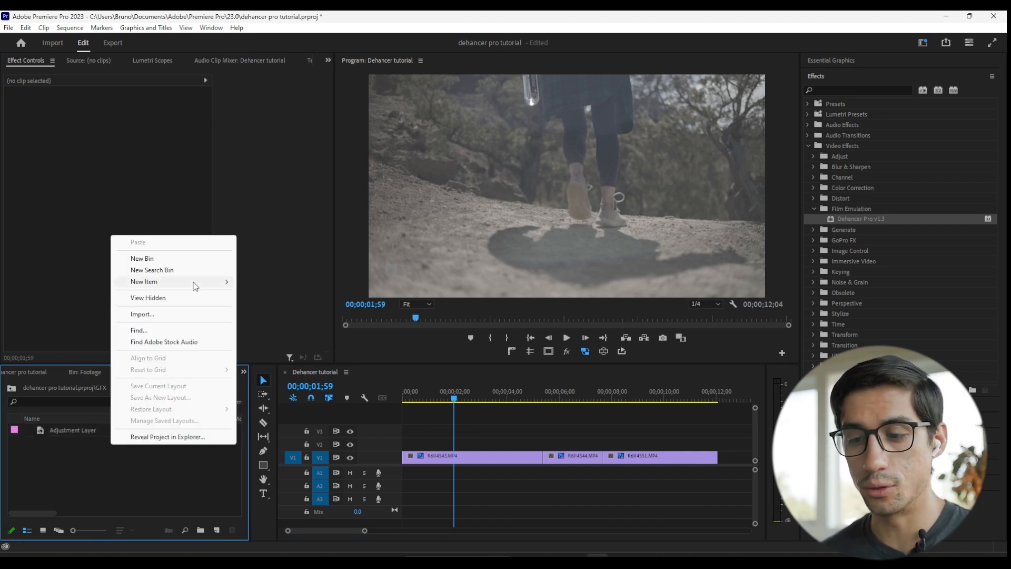
mouse_move(195, 287)
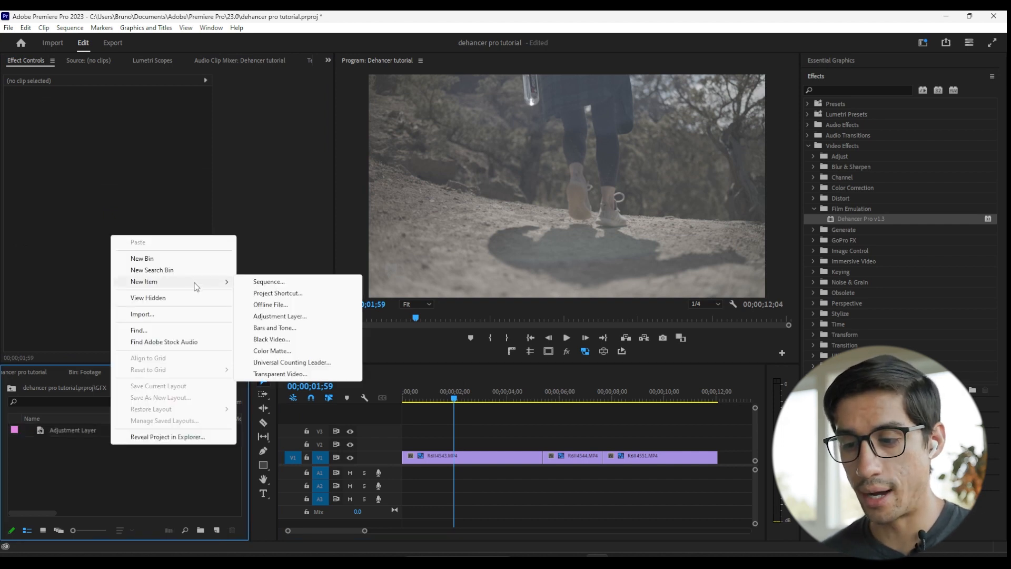
click(269, 316)
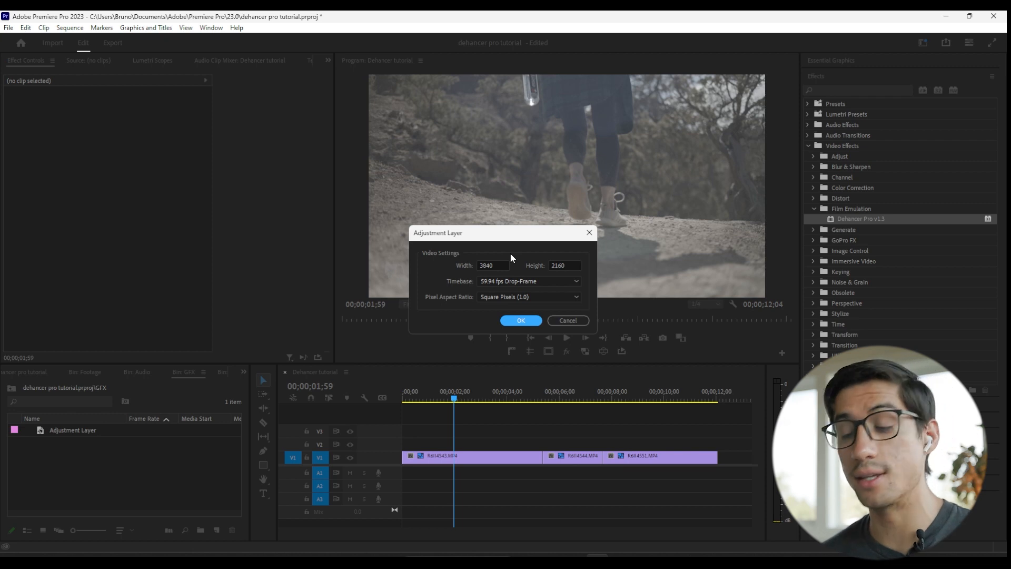
click(519, 321)
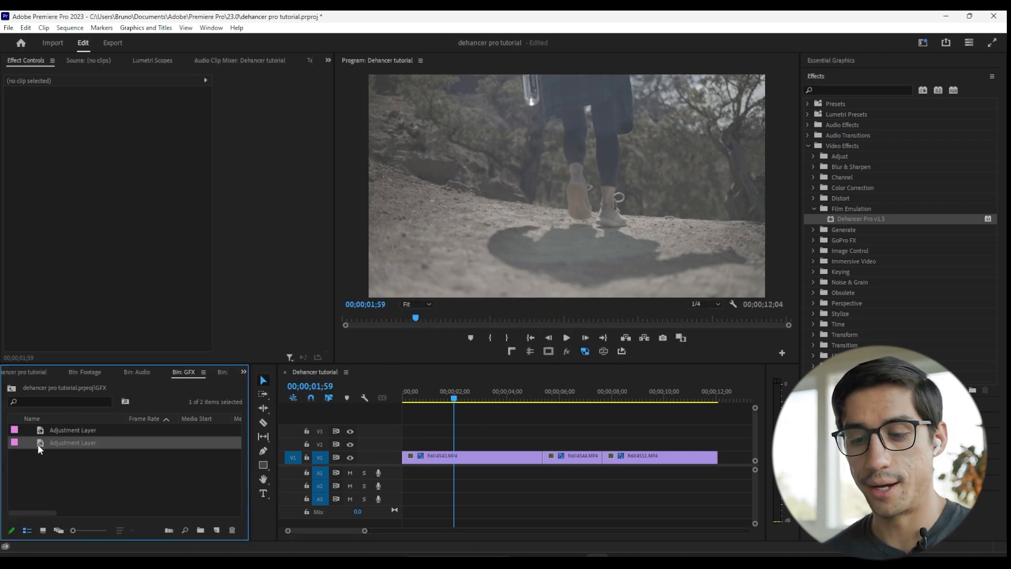
- Place the new adjustment layer on track V4 across all three clips and apply Dehancer Pro v1.3 to it
drag(39, 441, 397, 422)
drag(531, 418, 718, 422)
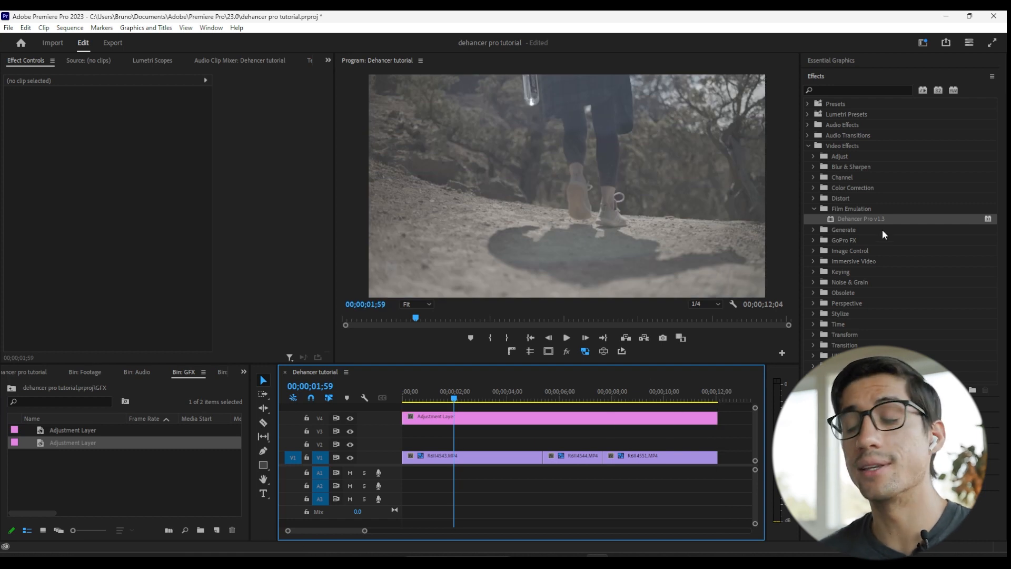
drag(868, 216, 489, 418)
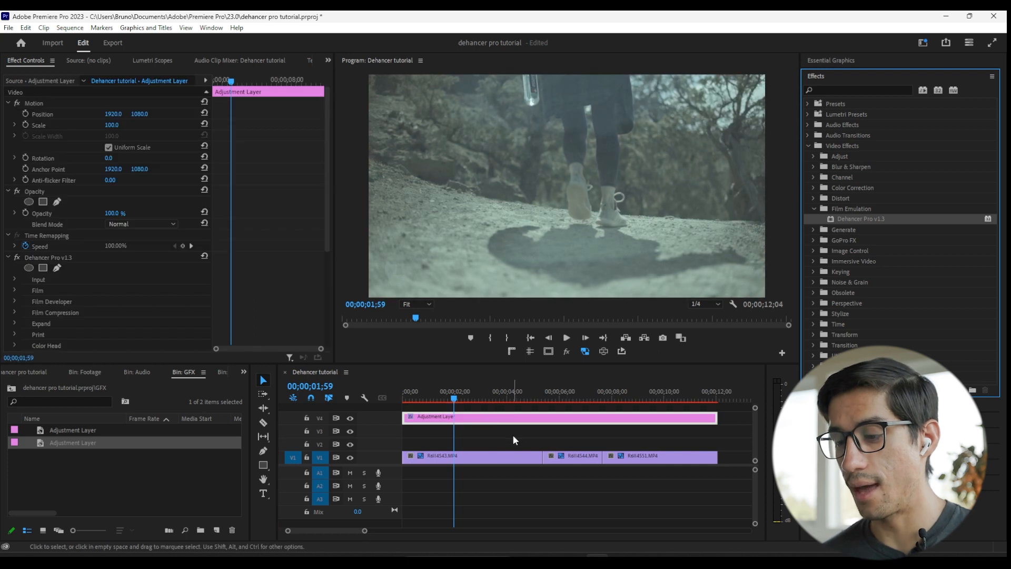
click(513, 434)
- Check the film emulation look on each of the clips beneath the adjustment layer
click(571, 398)
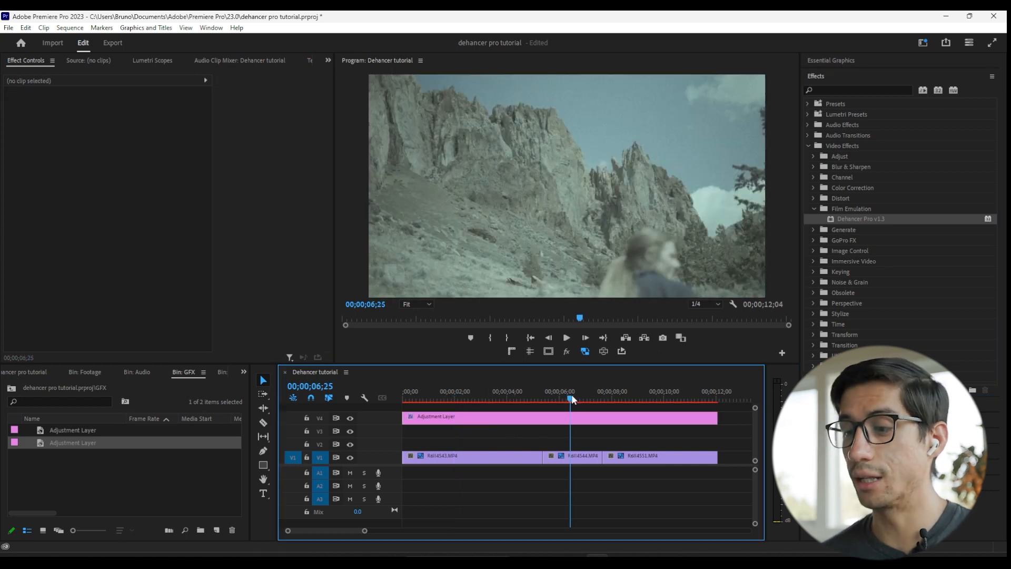
click(646, 392)
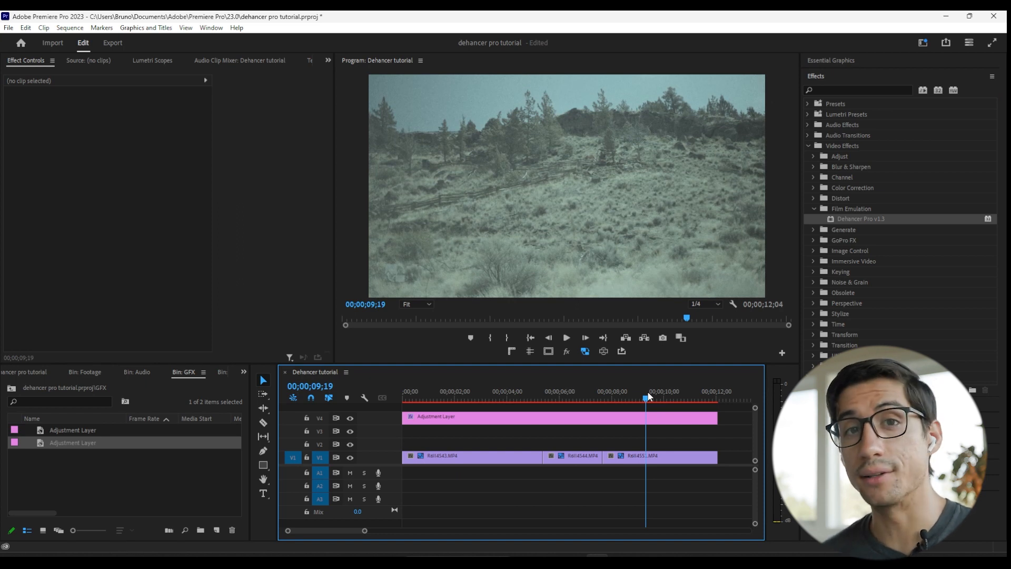
click(572, 392)
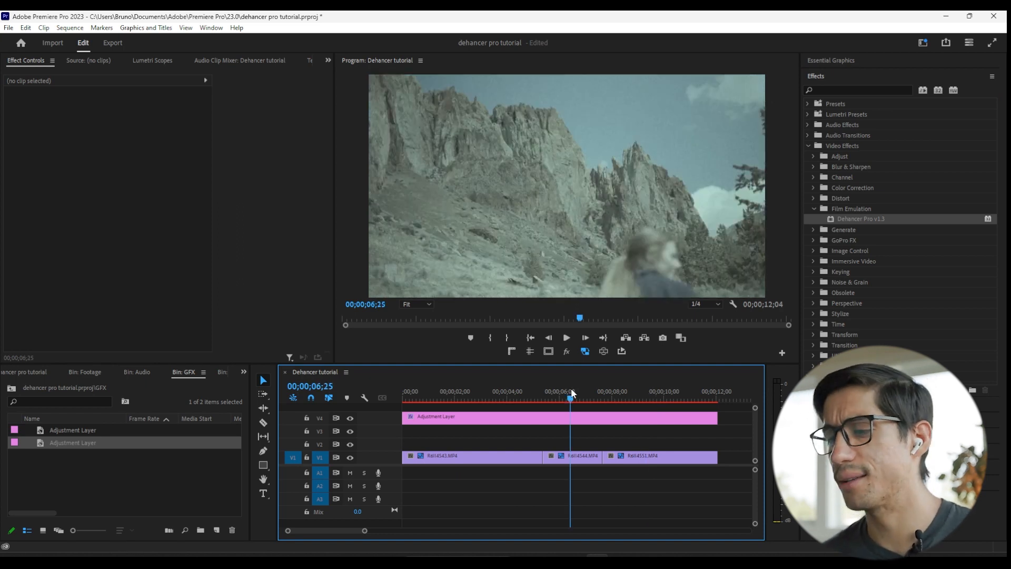
click(499, 392)
click(441, 390)
click(566, 395)
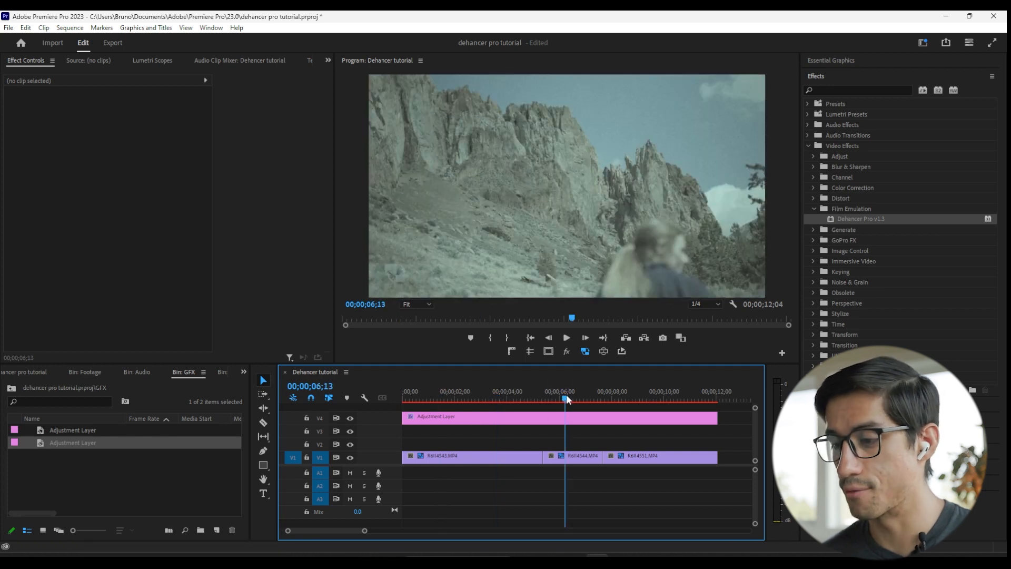
- Set the Dehancer input Source on the adjustment layer to Choose Camera
click(451, 416)
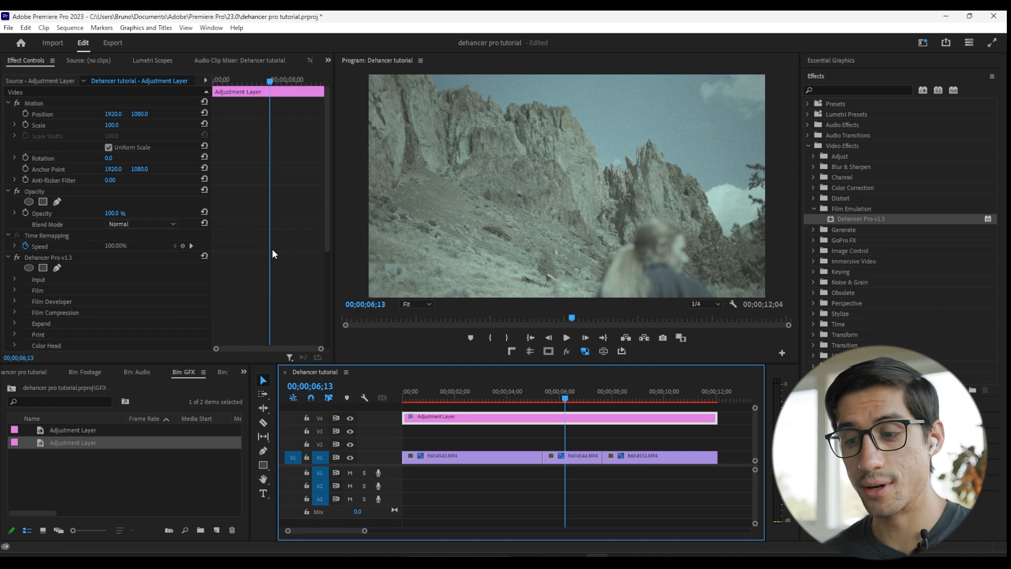
scroll(271, 249, down, 1)
click(327, 236)
drag(326, 233, 330, 269)
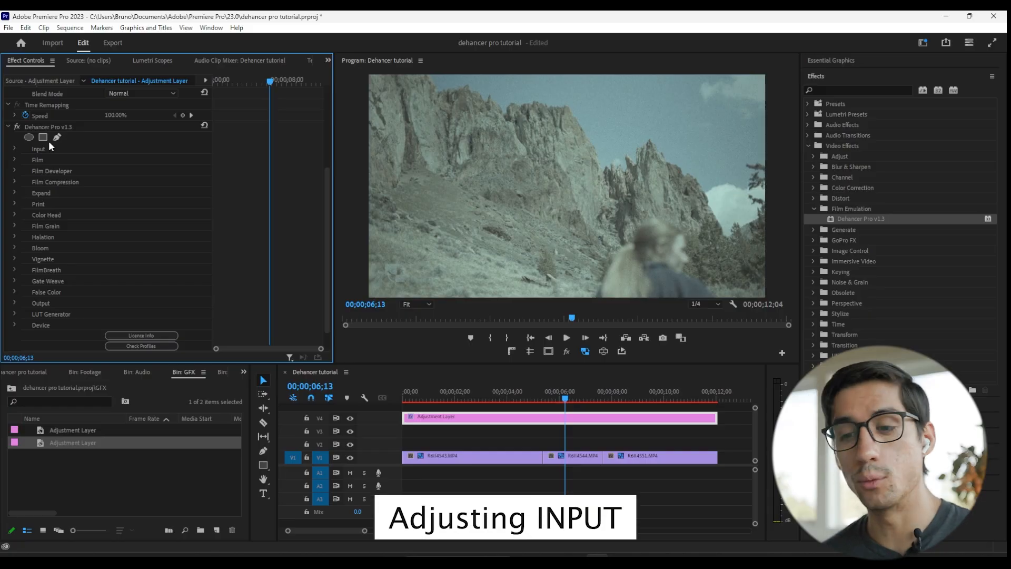
click(15, 149)
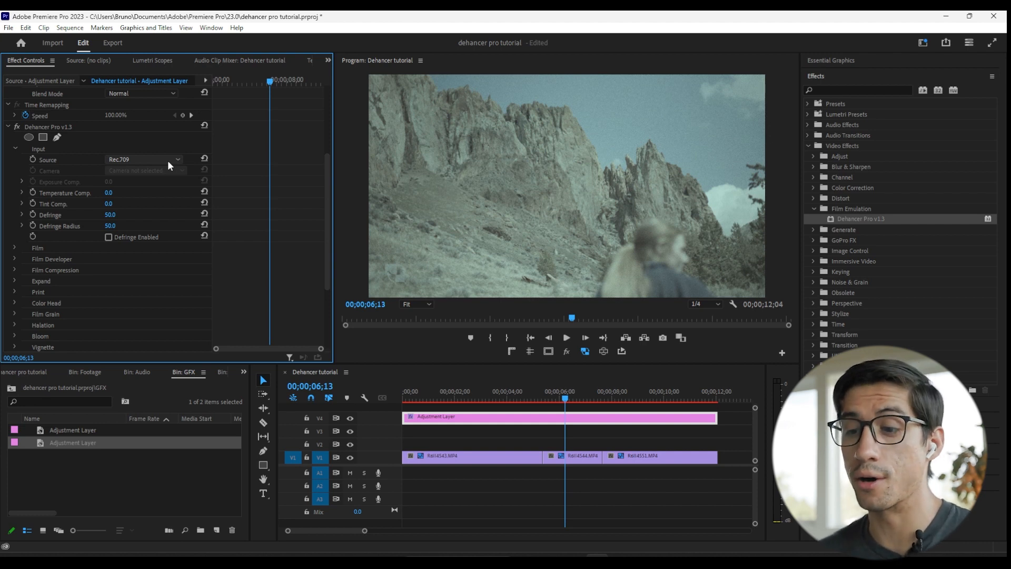
click(169, 164)
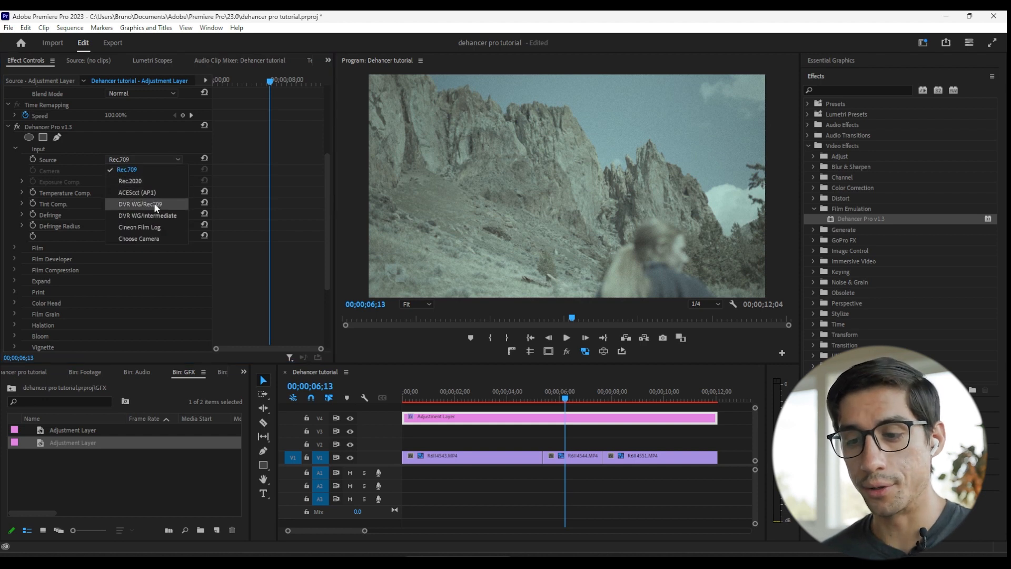
click(153, 234)
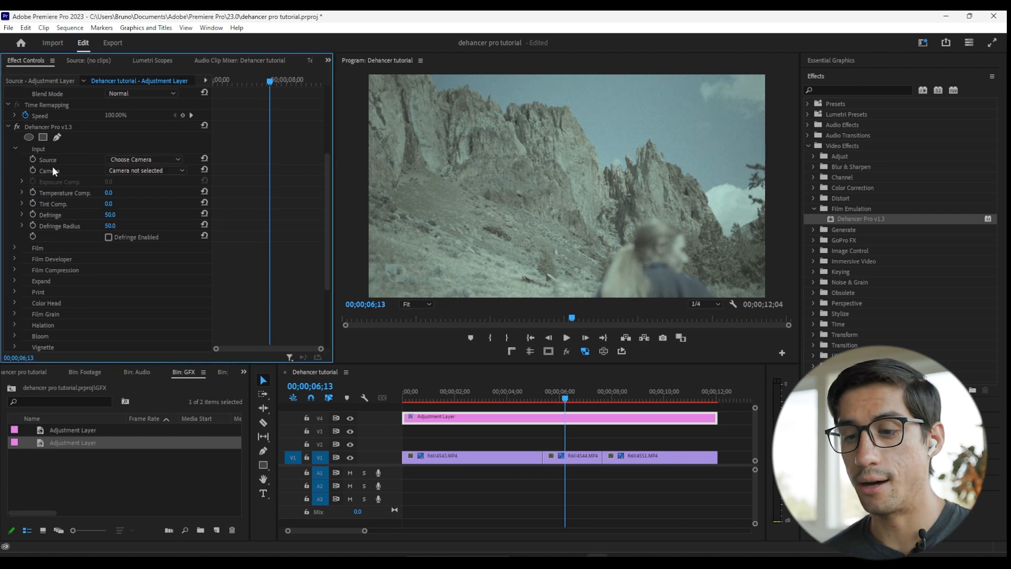
- Set the Dehancer input camera profile to Canon / R6 / Log 3 Cinema Gamut and preview the first clip
click(134, 173)
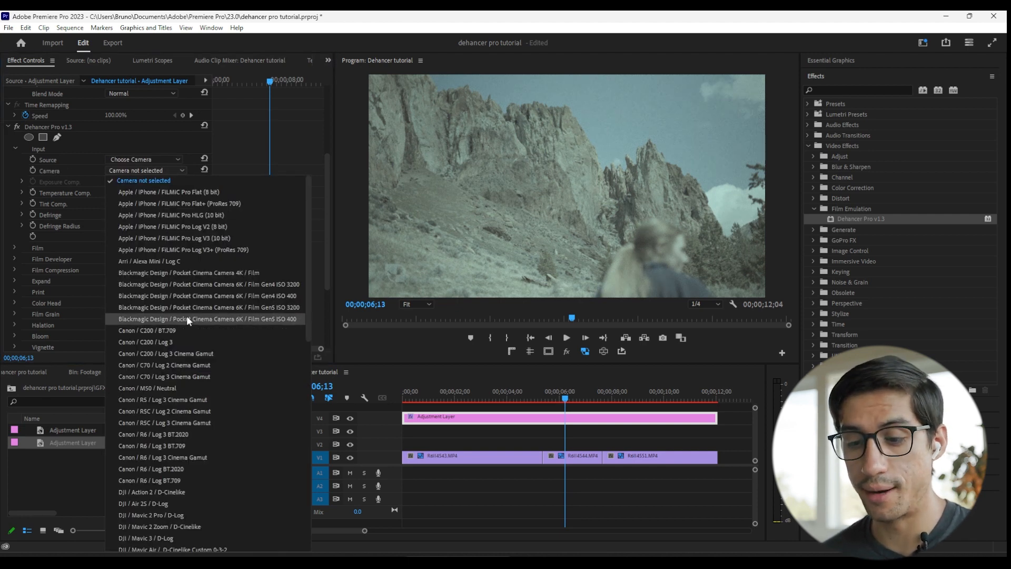
scroll(187, 315, down, 2)
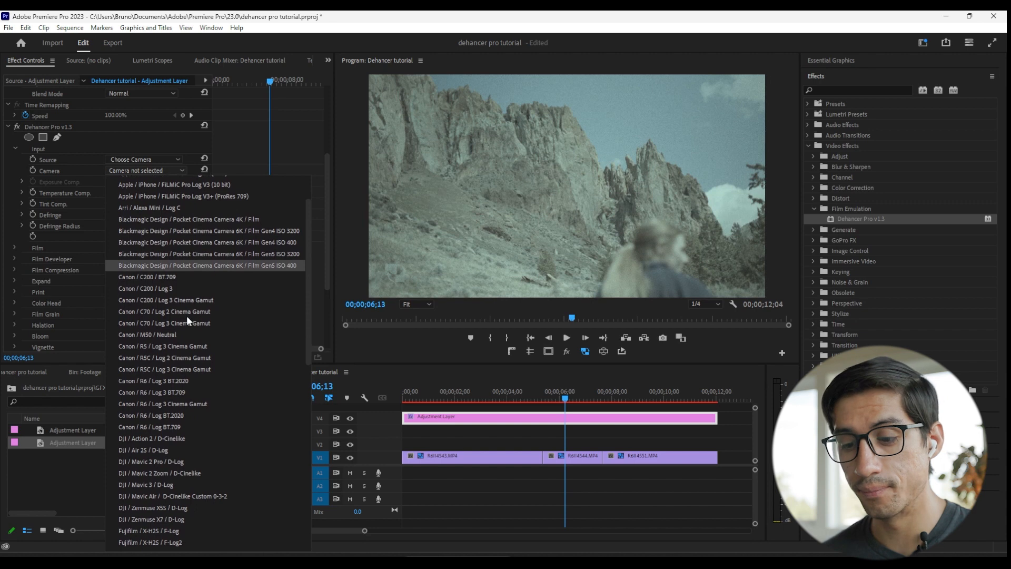
click(194, 403)
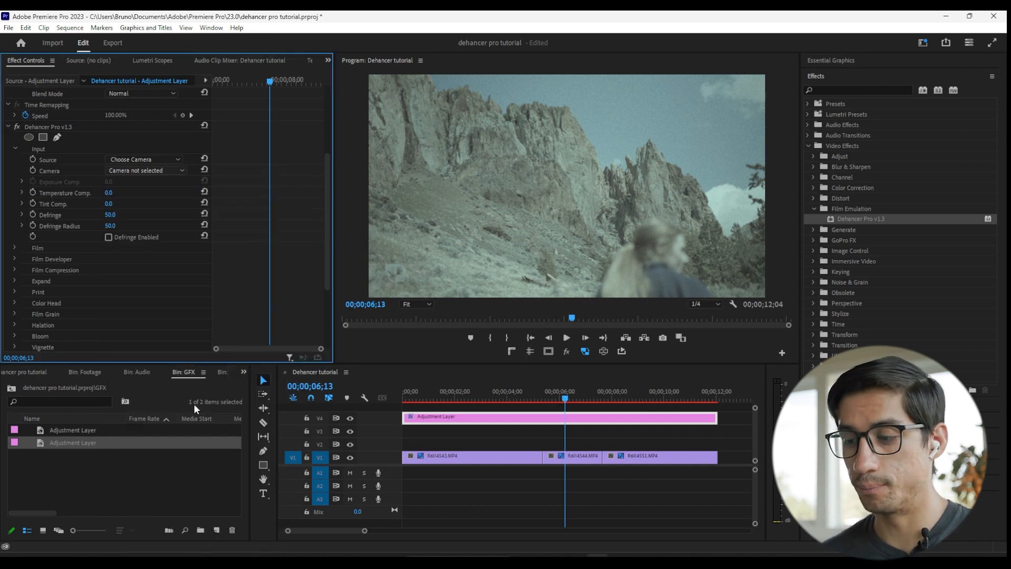
click(647, 441)
click(421, 398)
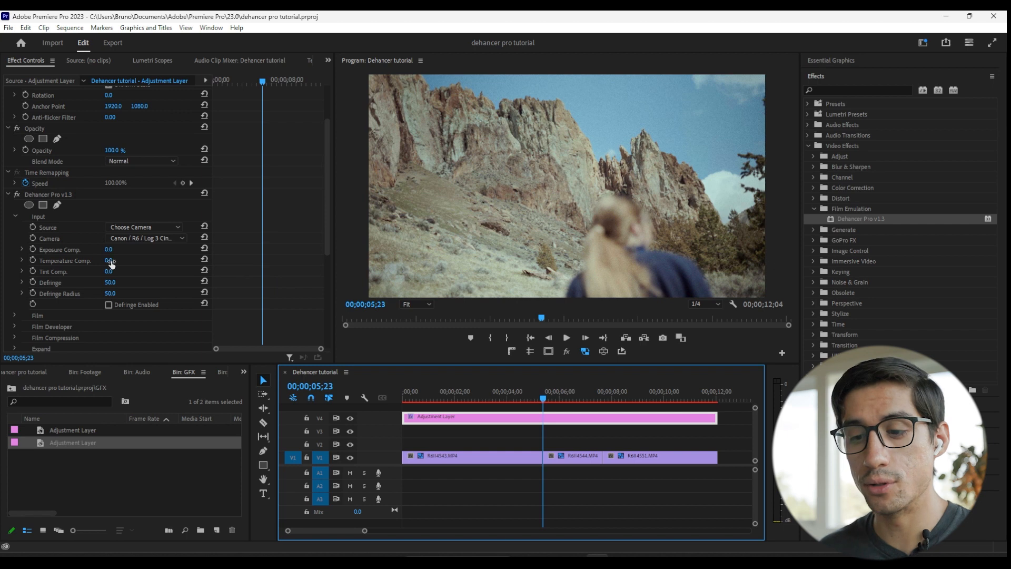
- Try an exposure compensation of 0.5, then cooler and warmer temperature compensation starting at -30, resetting each to its default
drag(109, 250, 120, 251)
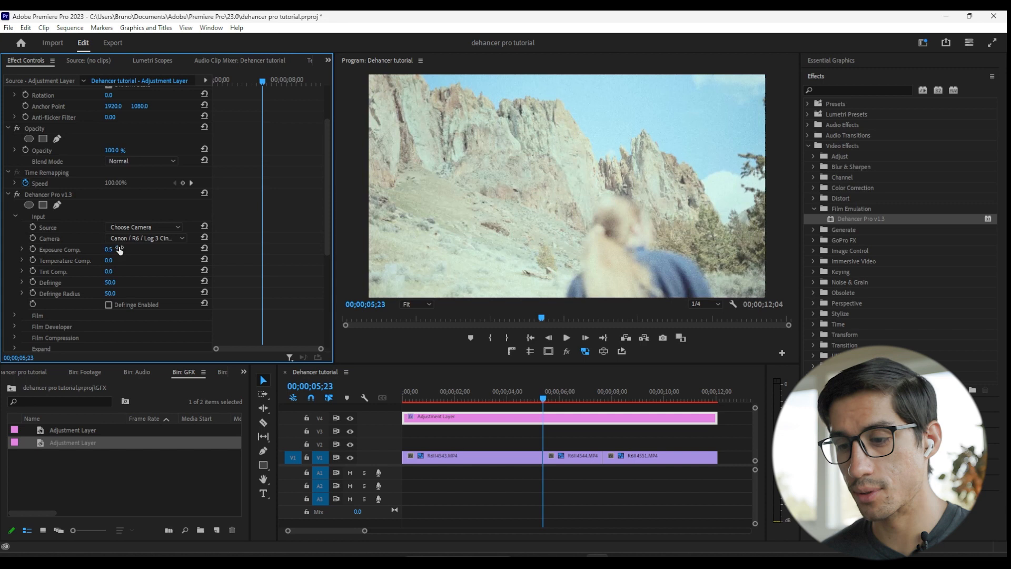
click(205, 247)
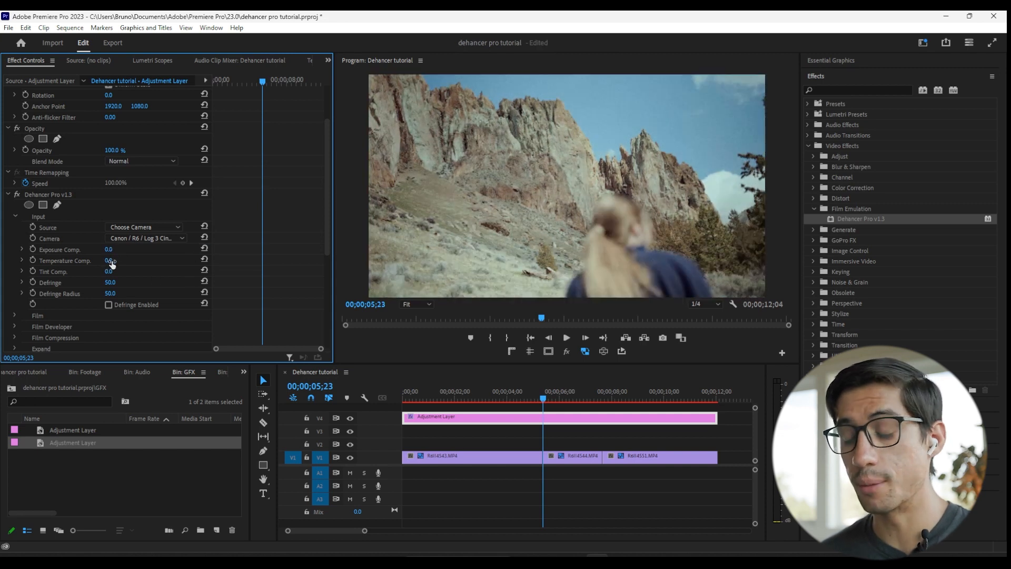
drag(109, 260, 98, 260)
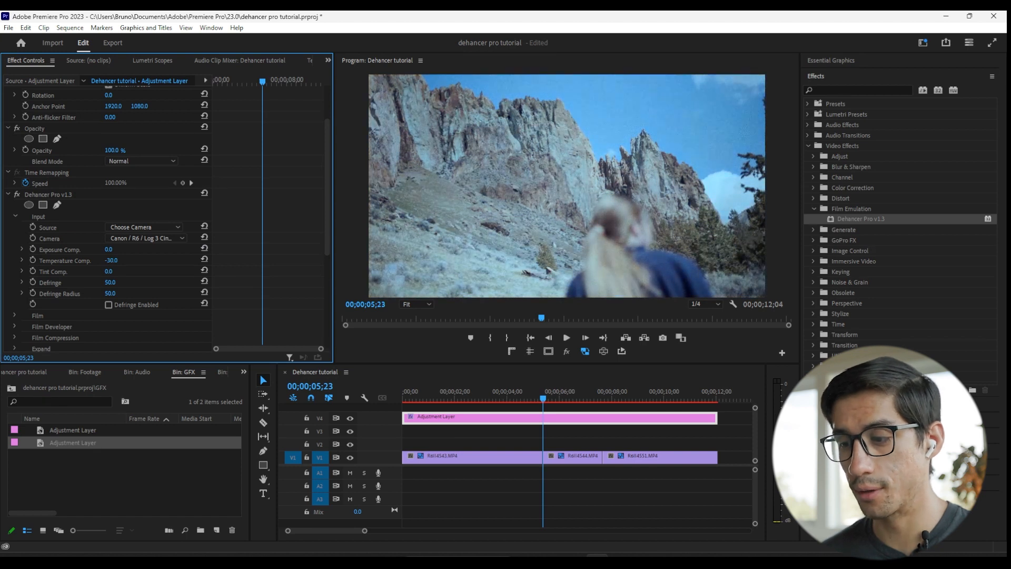
drag(99, 260, 119, 261)
click(205, 259)
- Try a tint compensation of 44 in the Dehancer input settings, then reset it to its default
drag(113, 271, 135, 271)
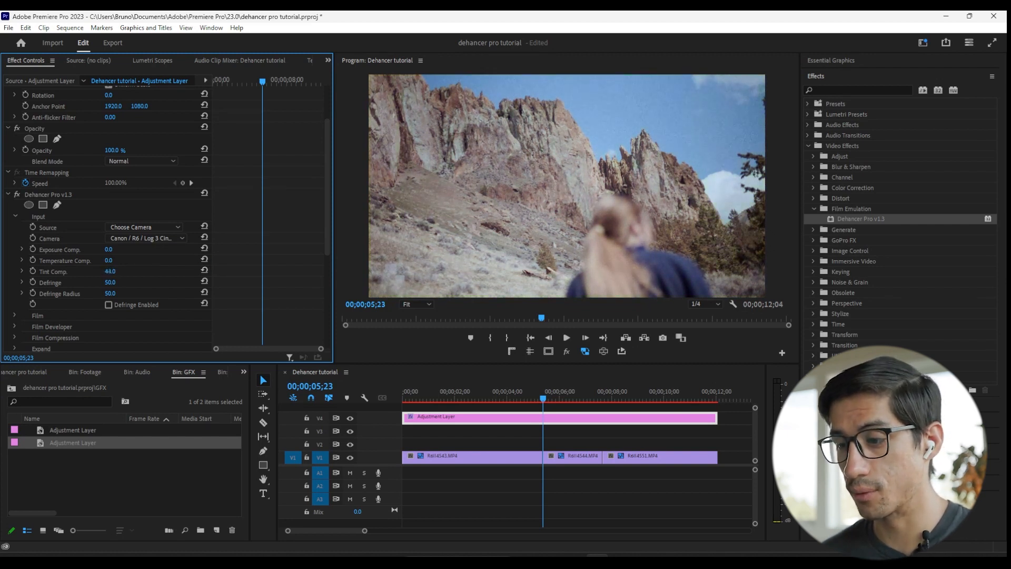
click(204, 270)
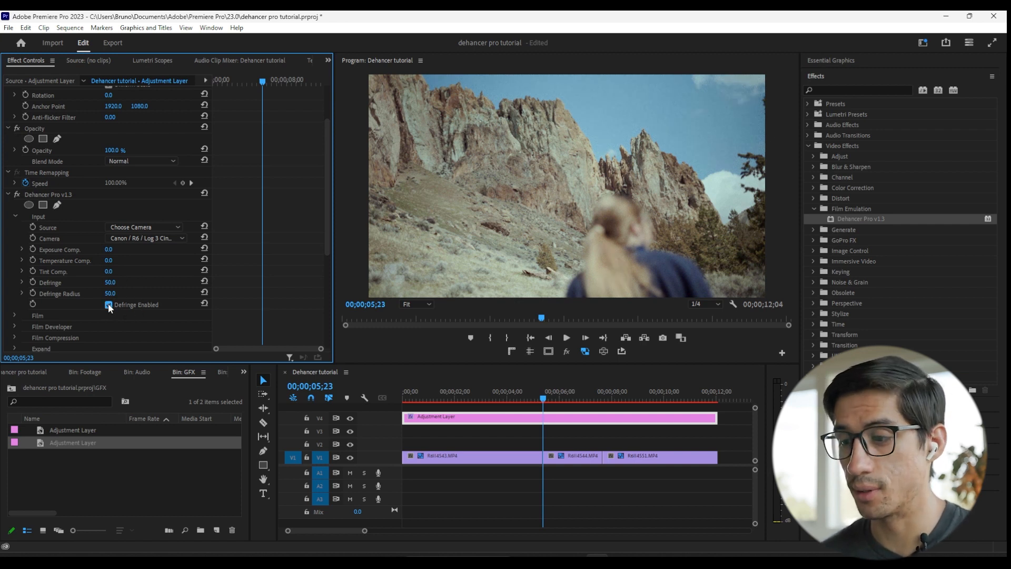
key(ctrl+grave)
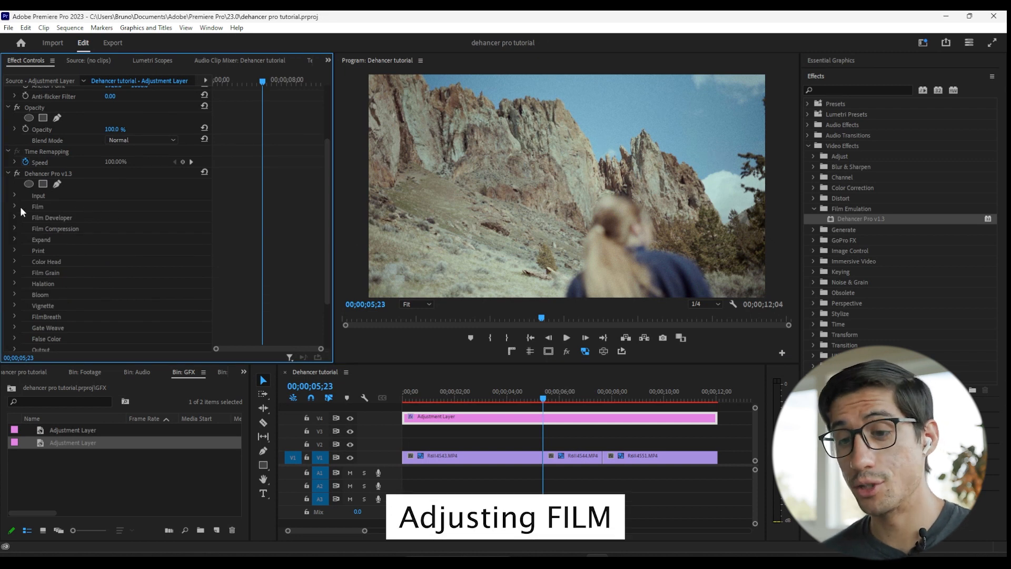
- Try the Fujichrome Provia 100F film profile and preview it on the clips under the adjustment layer
click(14, 205)
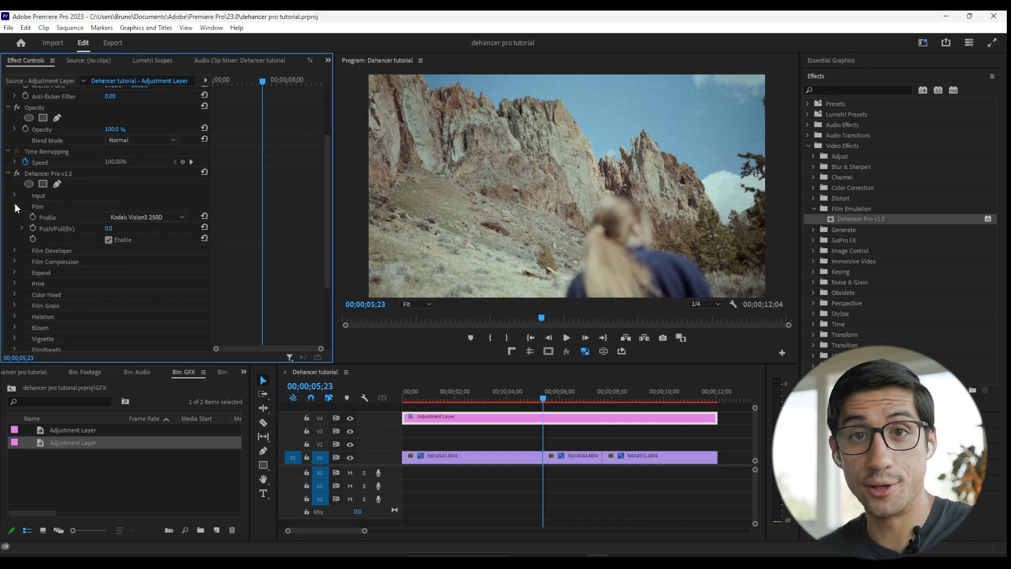
click(164, 216)
scroll(159, 257, up, 3)
scroll(159, 257, up, 6)
scroll(159, 257, up, 2)
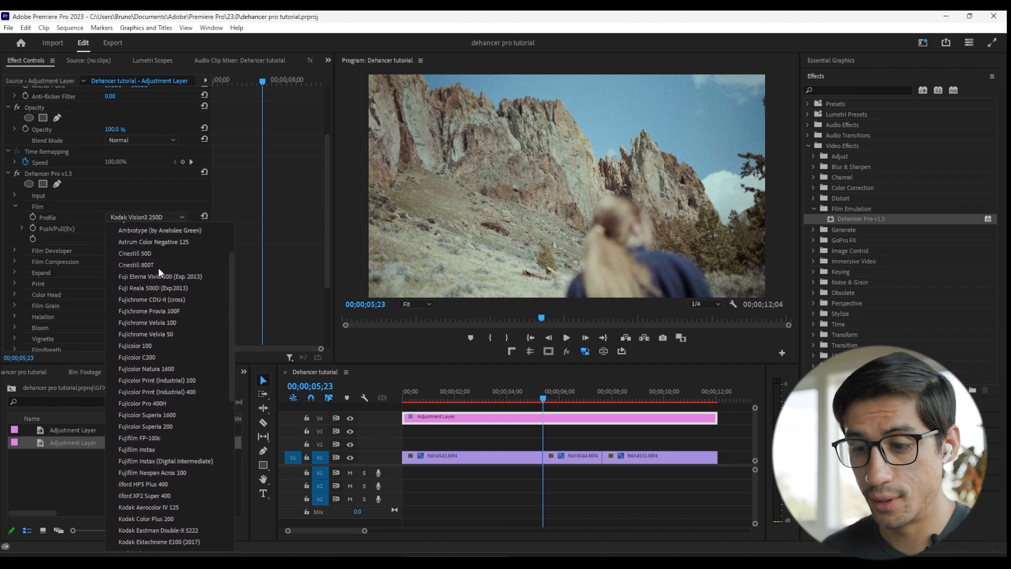
click(180, 310)
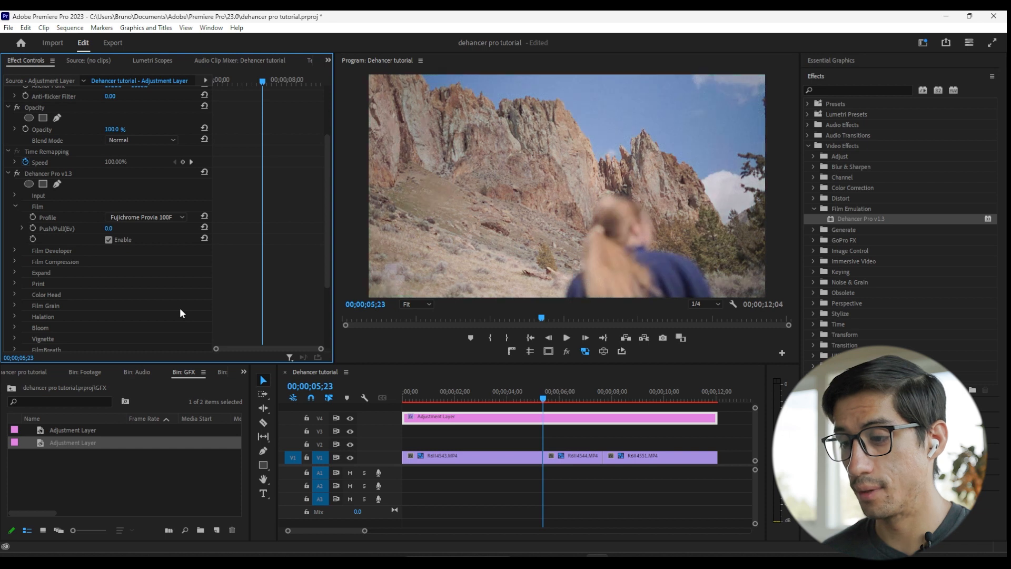
click(474, 396)
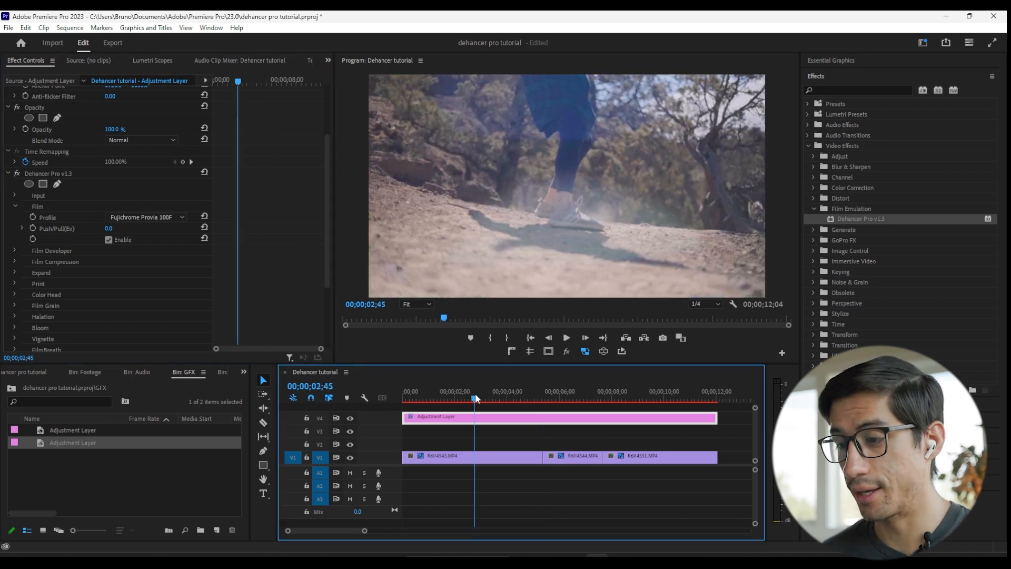
click(645, 397)
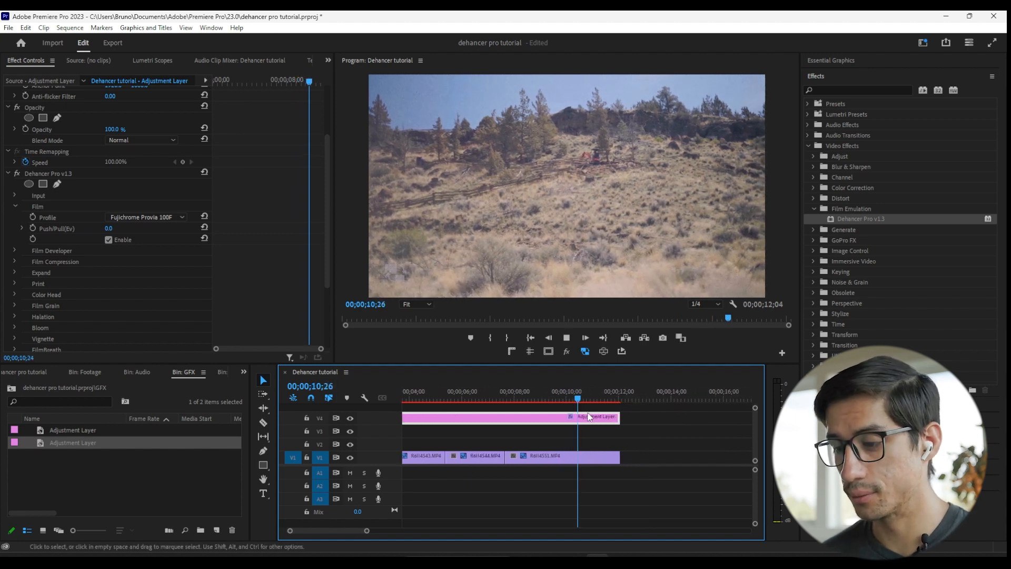
- Try the Konica Minolta VX400 Super film profile and preview it on the clips
click(148, 217)
scroll(168, 282, down, 5)
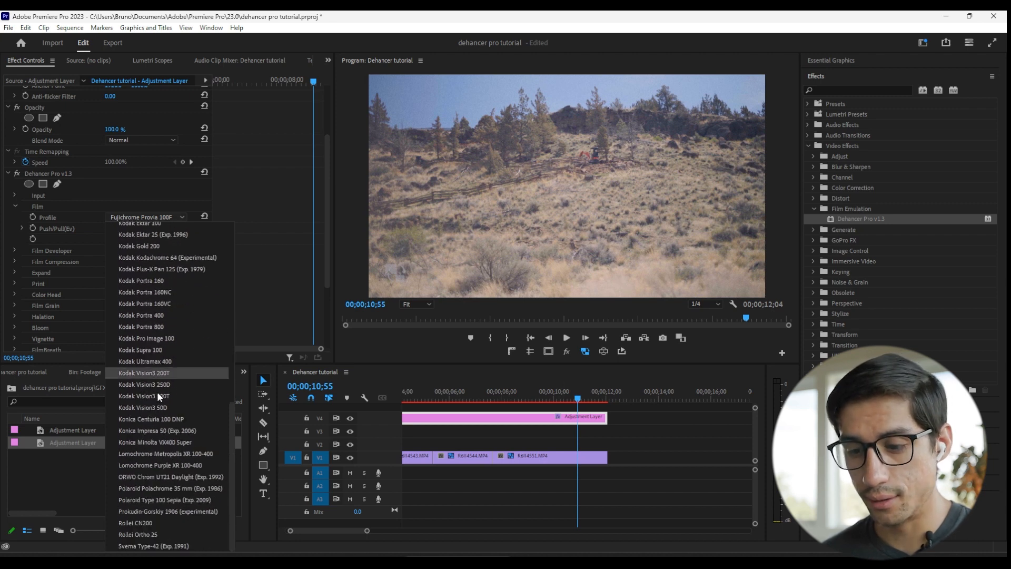
click(186, 443)
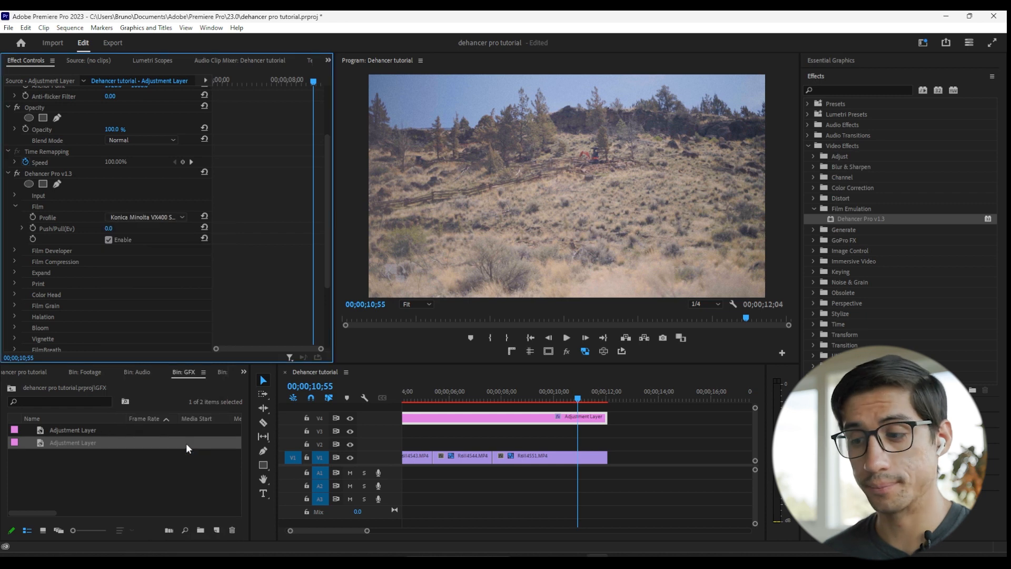
click(520, 390)
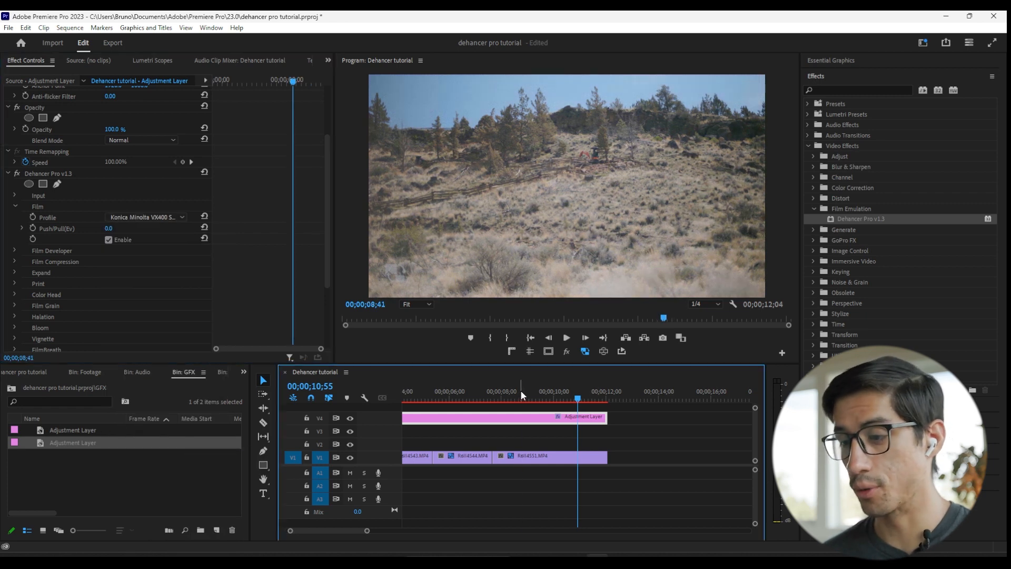
key(Up)
key(Up)
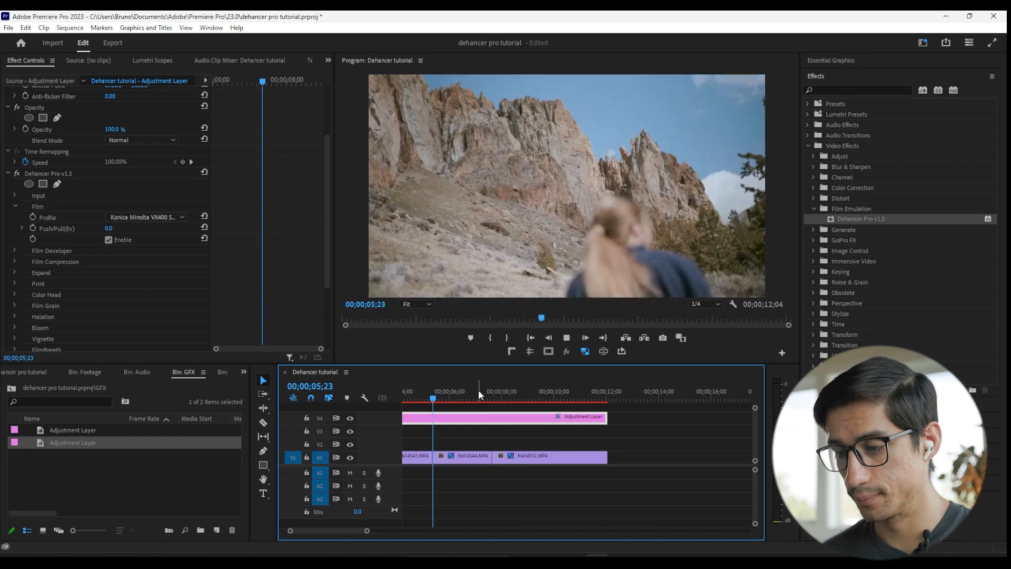
key(space)
- Set the Dehancer film profile to Cinestill 50D
scroll(479, 390, up, 3)
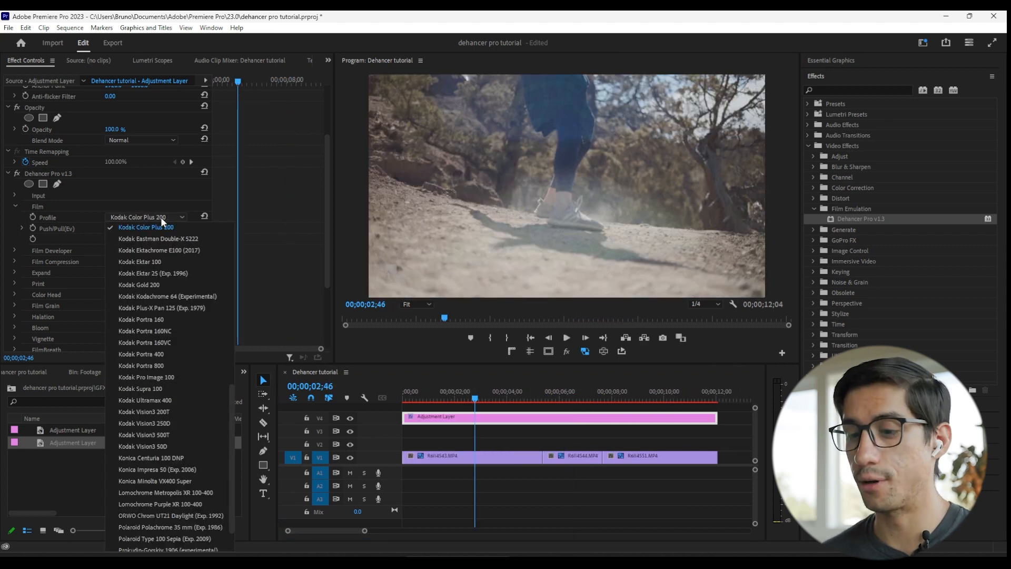
scroll(165, 322, up, 8)
scroll(165, 321, up, 3)
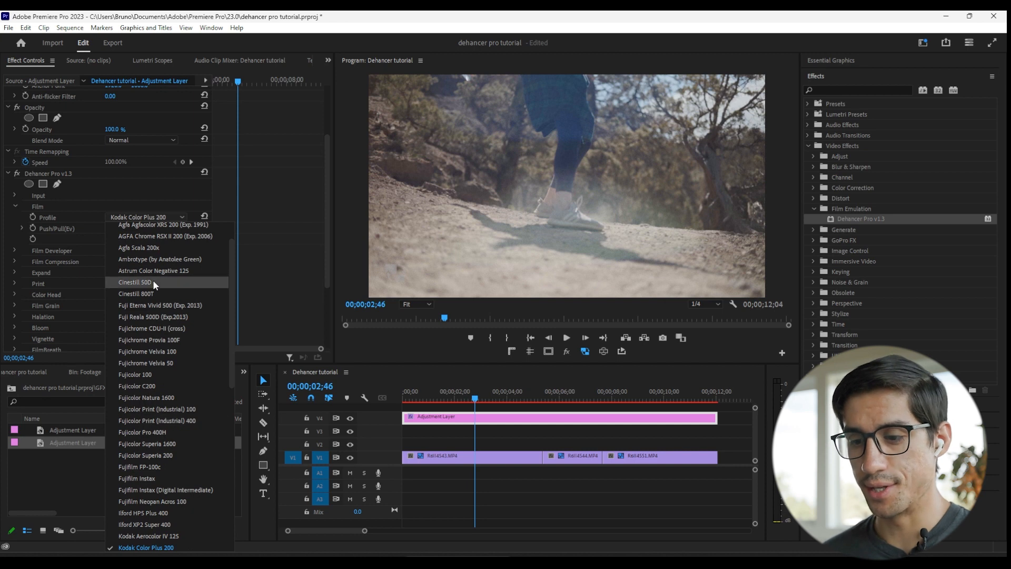
click(154, 282)
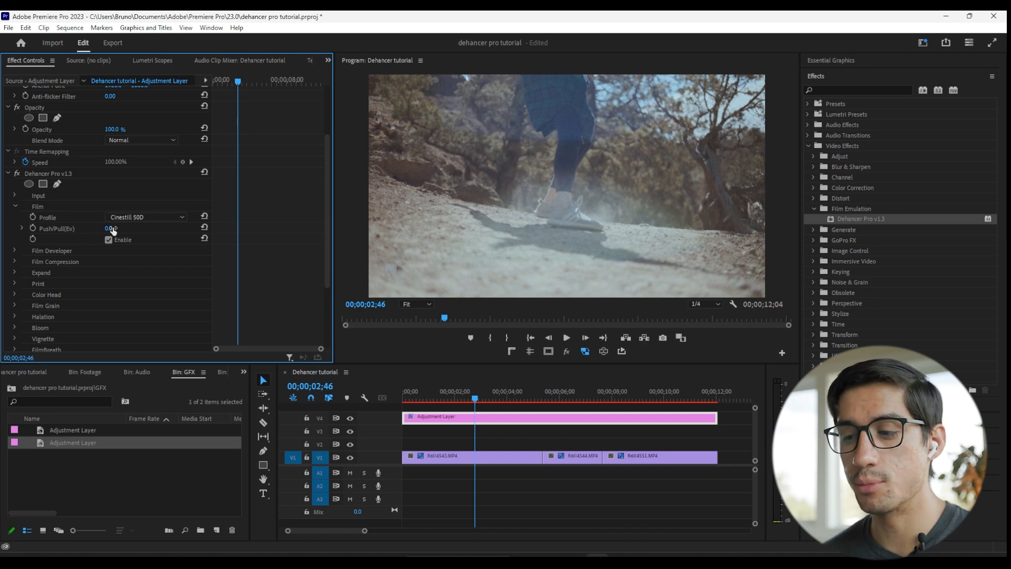
- Try film Push/Pull values of -3.0 and 1.9, then reset Push/Pull to its default
drag(112, 230, 100, 230)
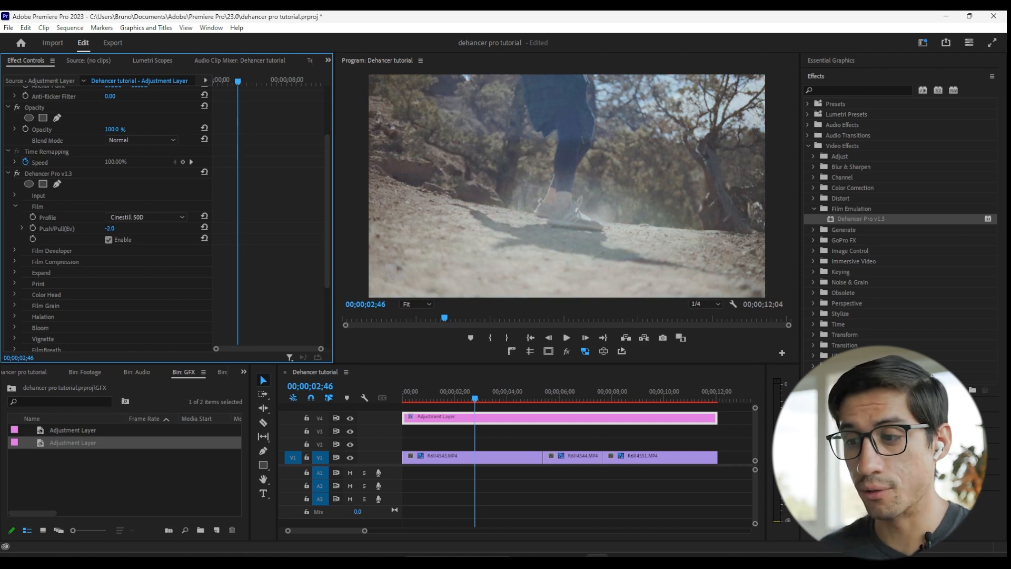
drag(109, 228, 156, 238)
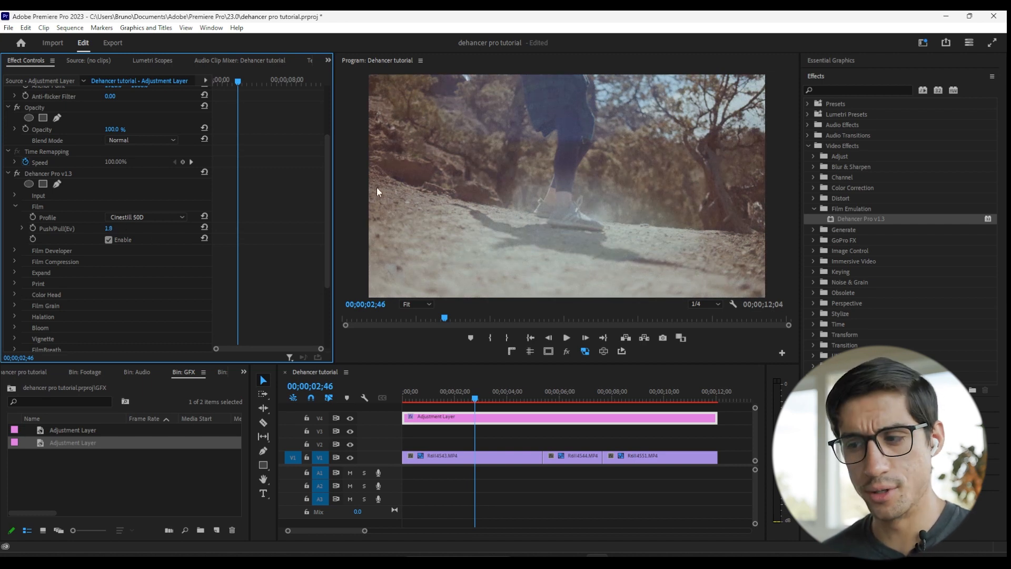
click(205, 228)
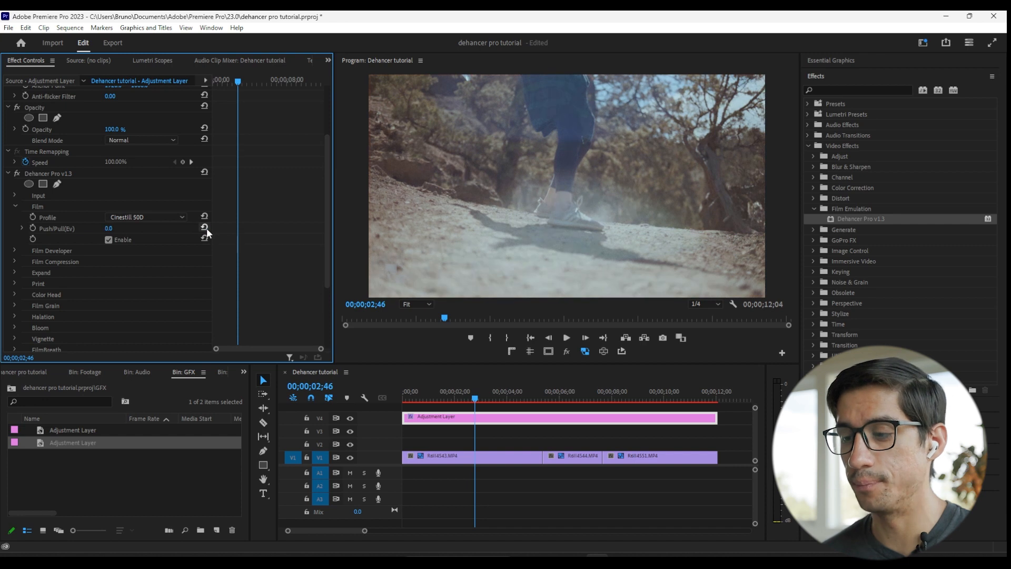
- Set the film Push/Pull (Ev) to 0.5
click(118, 227)
text(0.5)
key(Return)
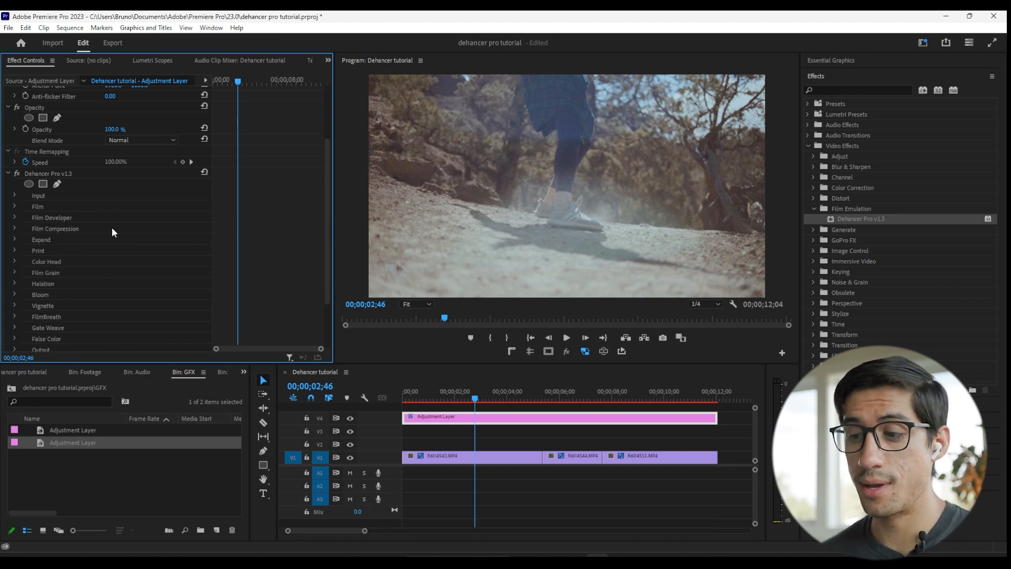
- Enable Dehancer's Film Developer and try its Contrast Boost at 100 and -100, resetting it to its default
click(15, 218)
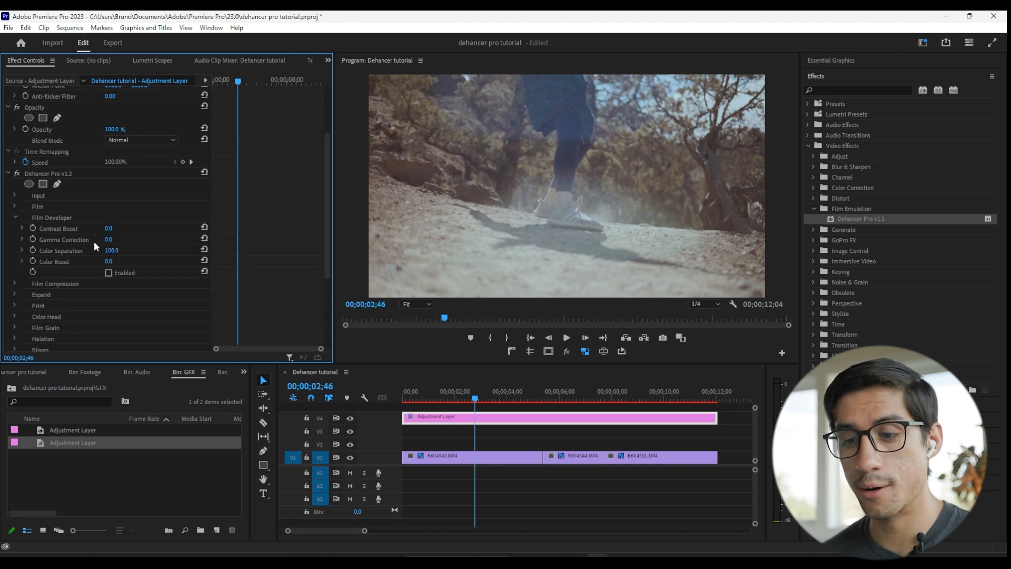
drag(110, 229, 178, 222)
click(205, 227)
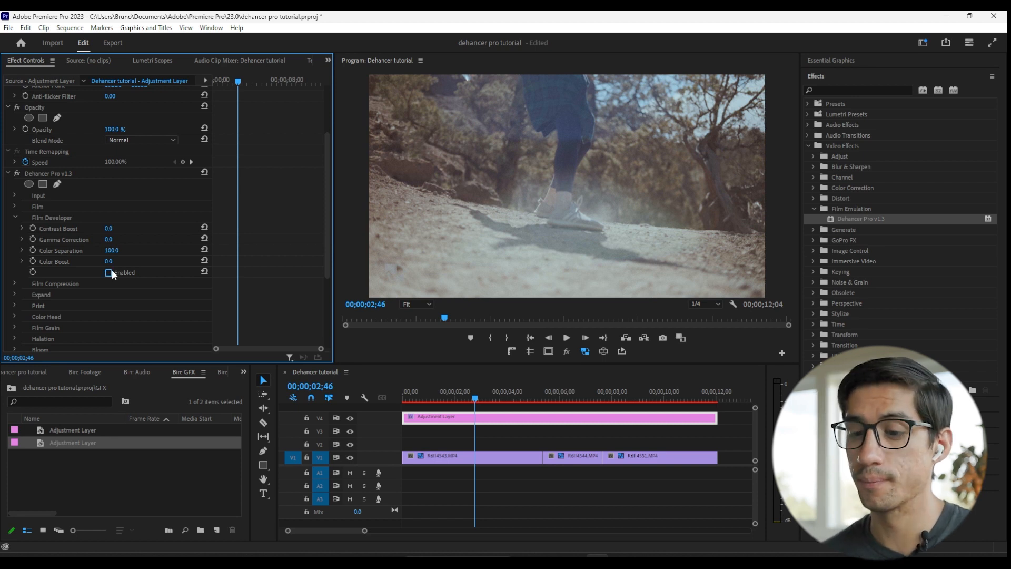
drag(109, 228, 260, 375)
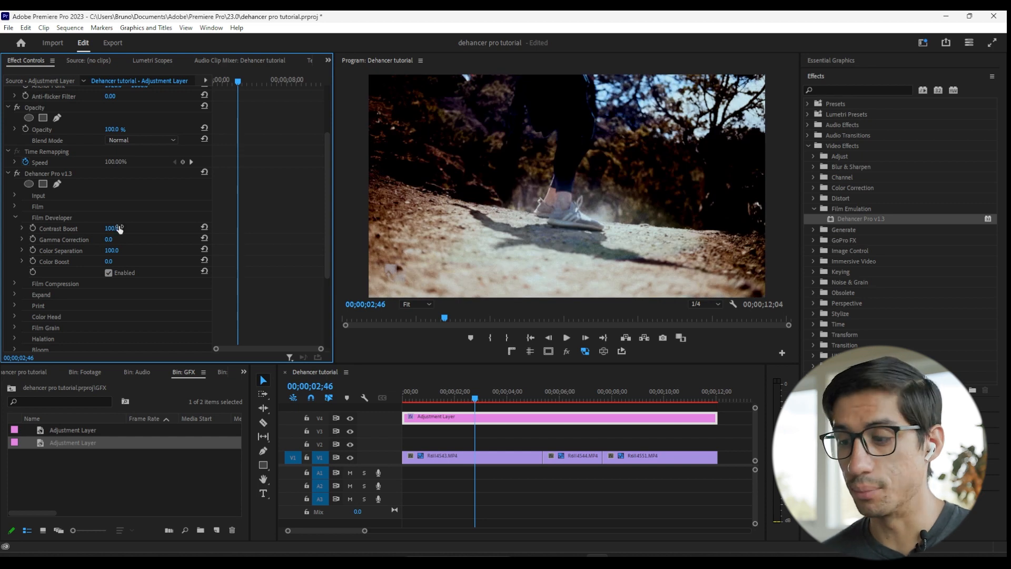
click(204, 227)
drag(110, 229, 57, 228)
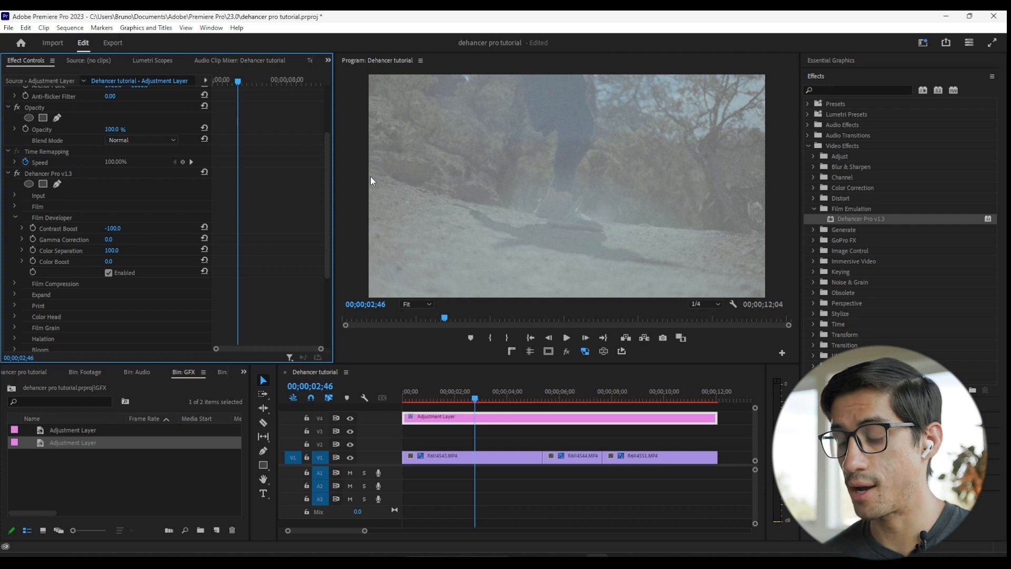
click(205, 226)
- Try the Film Developer's Gamma Correction and Color Separation, returning both to their defaults
mouse_move(110, 240)
mouse_down()
mouse_move(136, 240)
mouse_move(83, 240)
mouse_move(136, 240)
mouse_move(83, 240)
mouse_move(136, 240)
mouse_move(109, 240)
mouse_up()
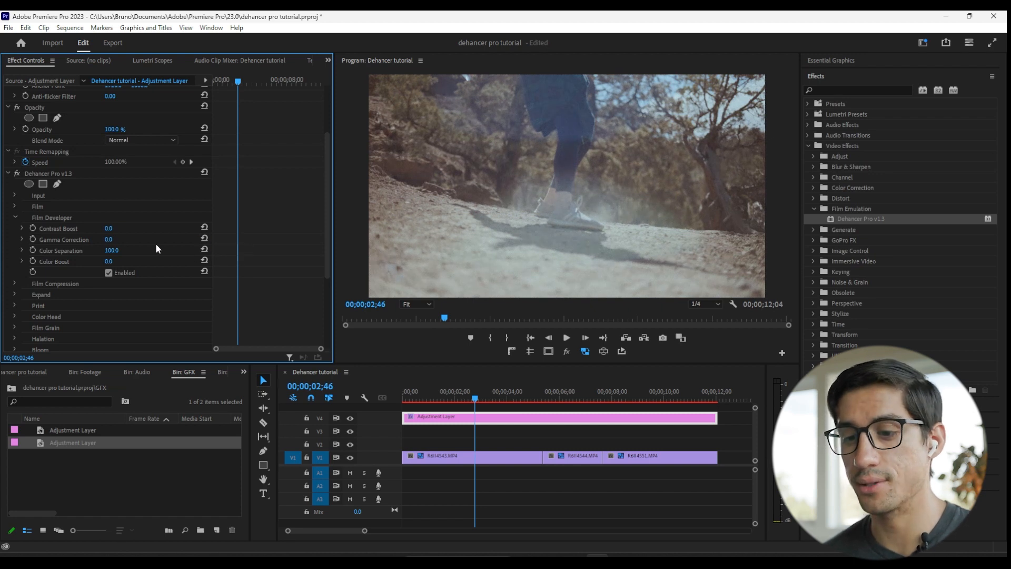
drag(112, 251, 161, 262)
click(205, 248)
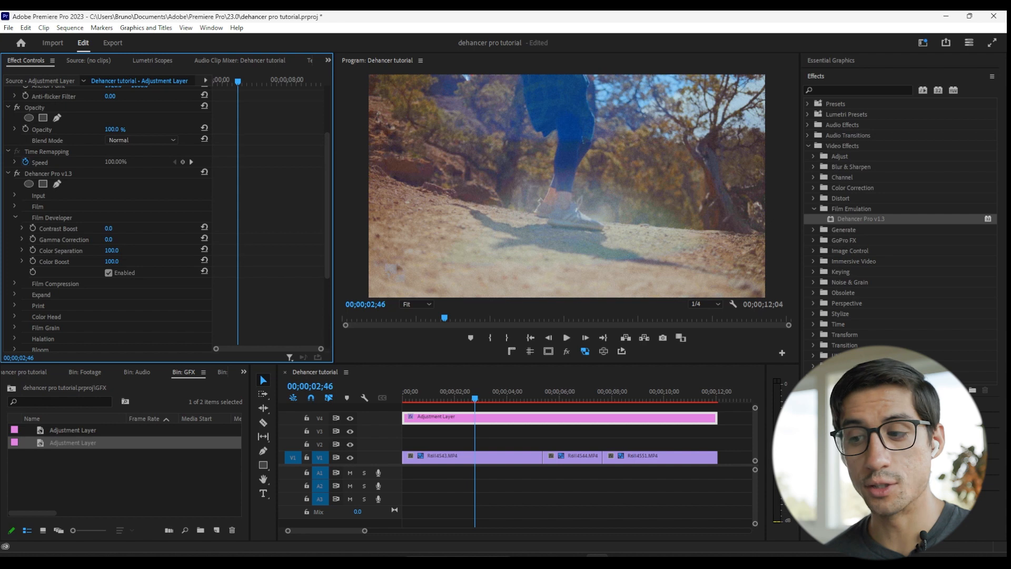
- Try the Film Developer's Color Boost at -100 and 100, previewing the extremes on different clips
drag(161, 261, 119, 262)
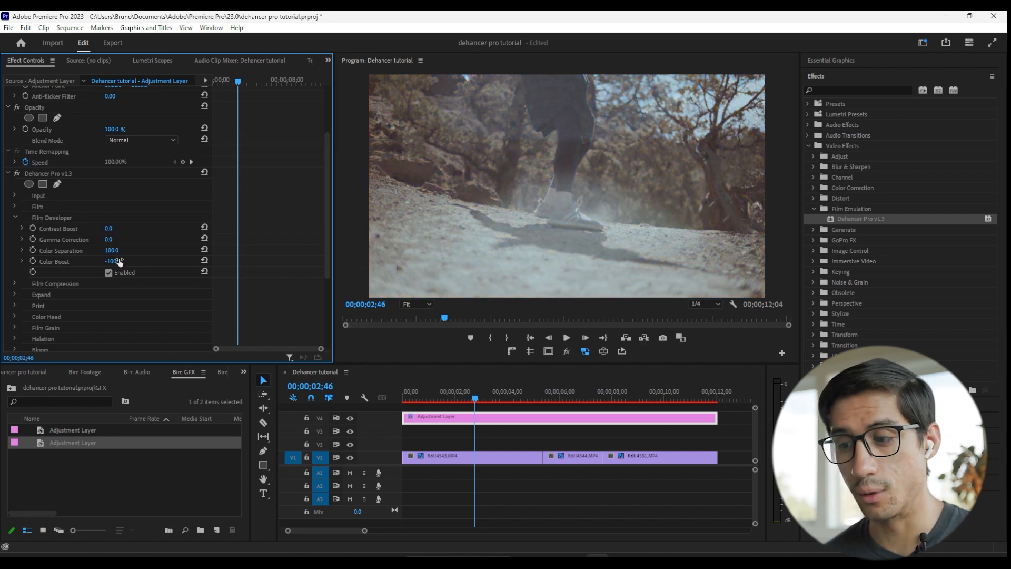
click(515, 403)
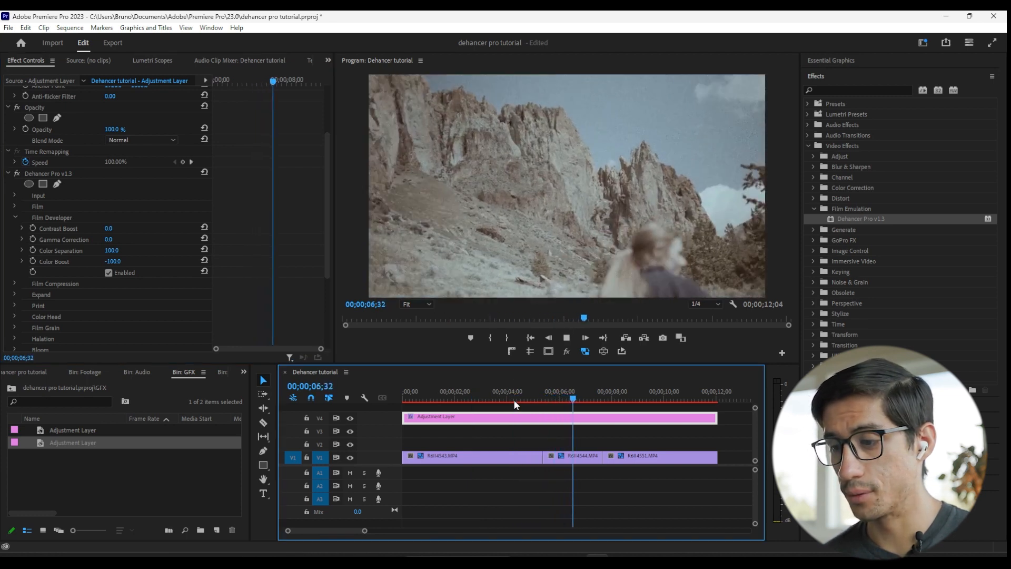
key(space)
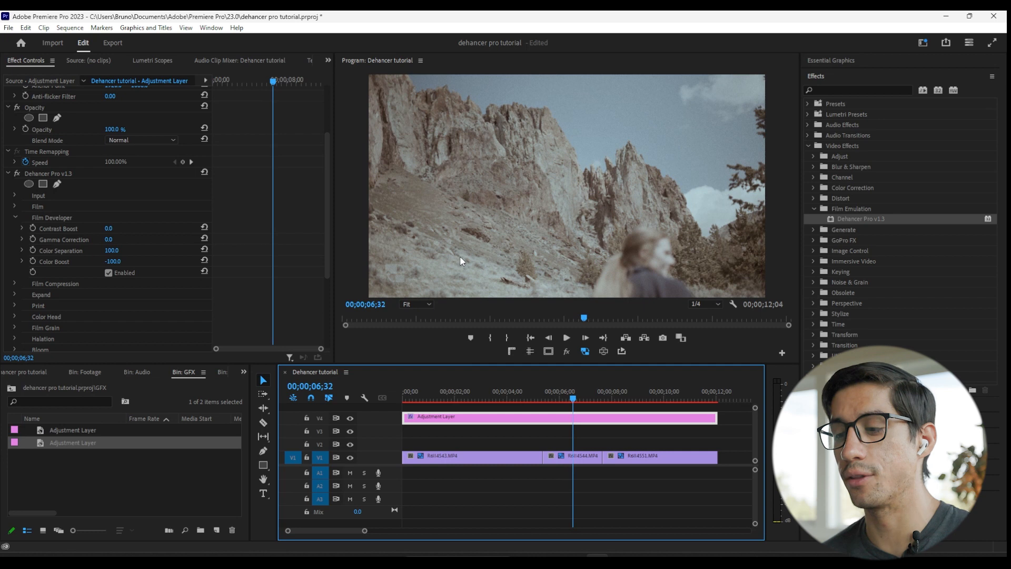
drag(114, 263, 220, 263)
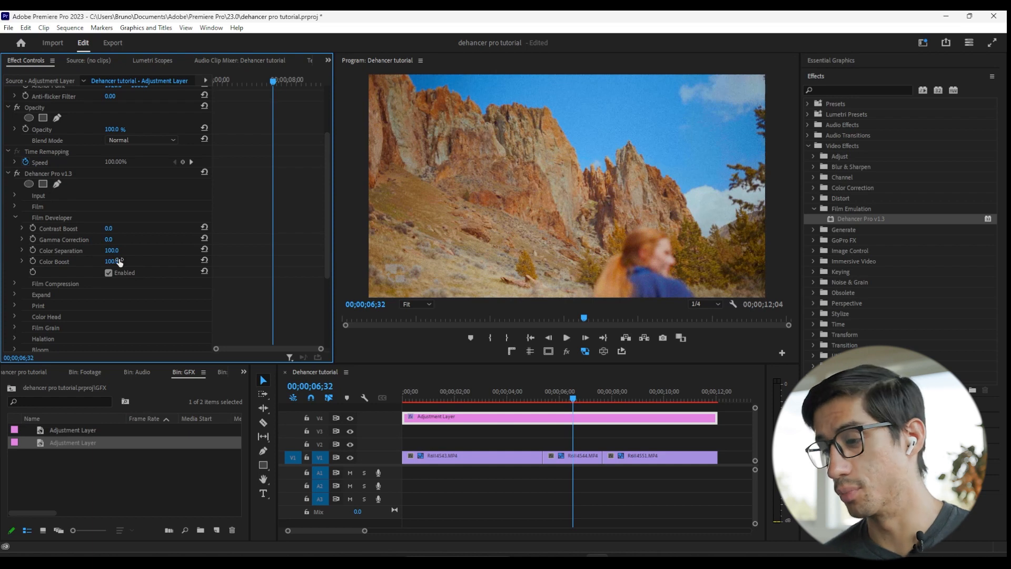
click(446, 395)
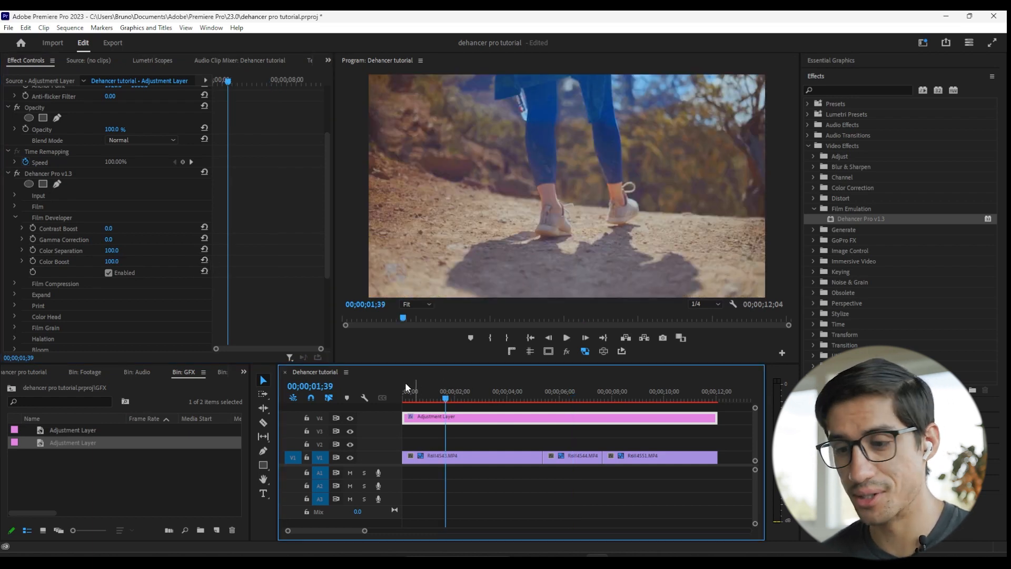
- Try a Color Boost of 30, set it to 50 instead, and save the project
click(119, 258)
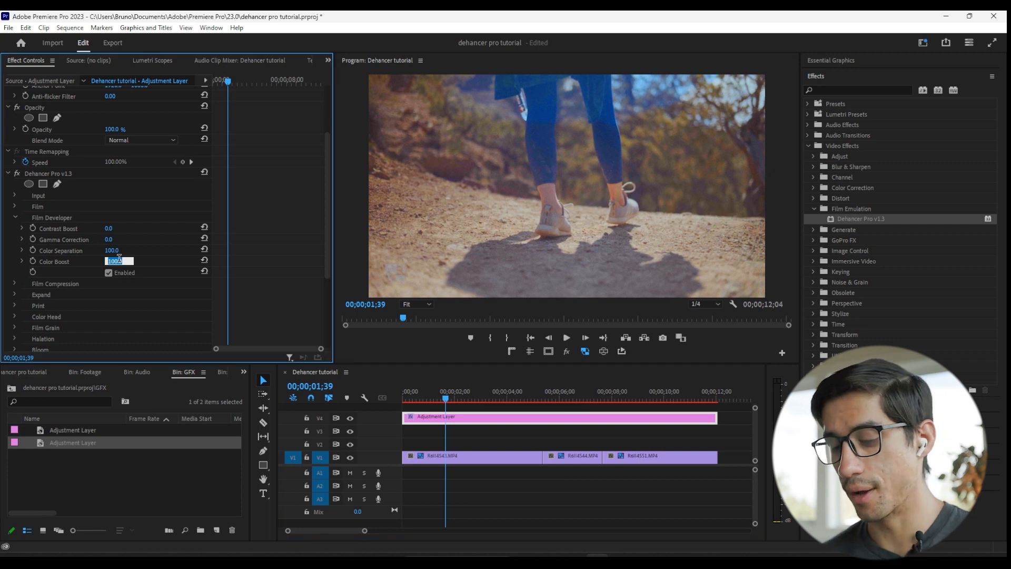
text(30)
key(Return)
click(119, 259)
text(50)
key(Return)
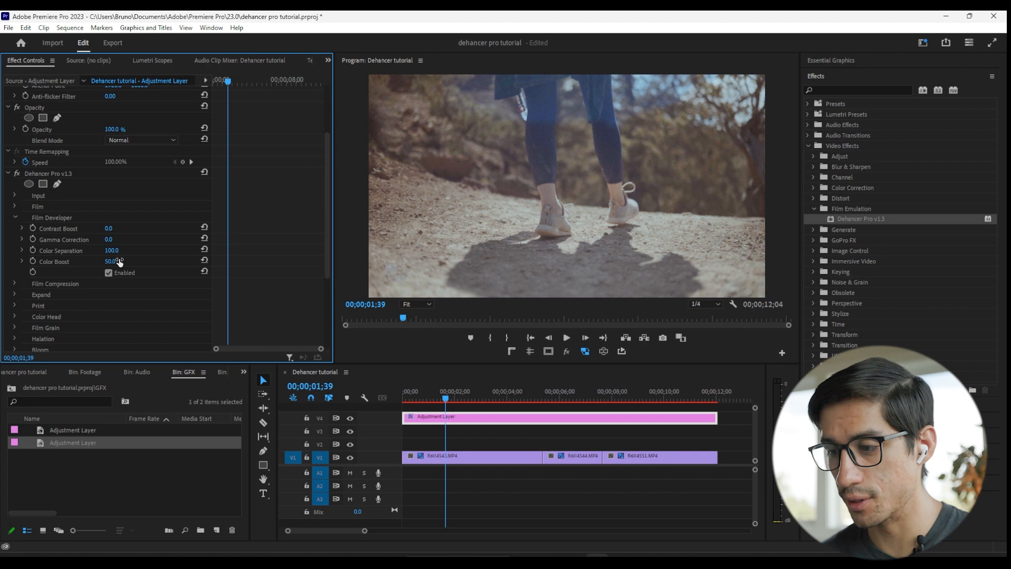
key(ctrl+s)
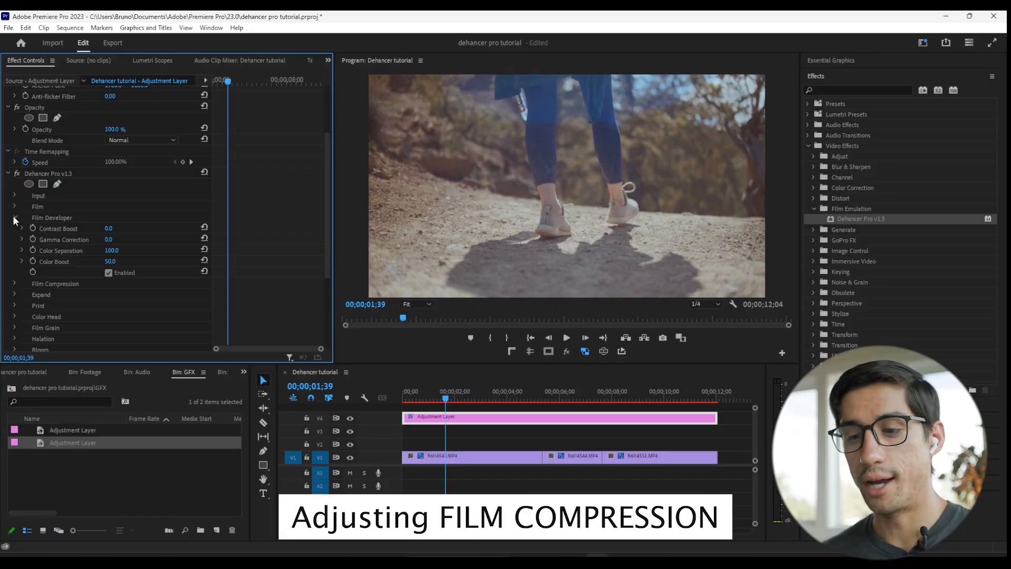
- Enable Dehancer's Film Compression on the adjustment layer
click(13, 227)
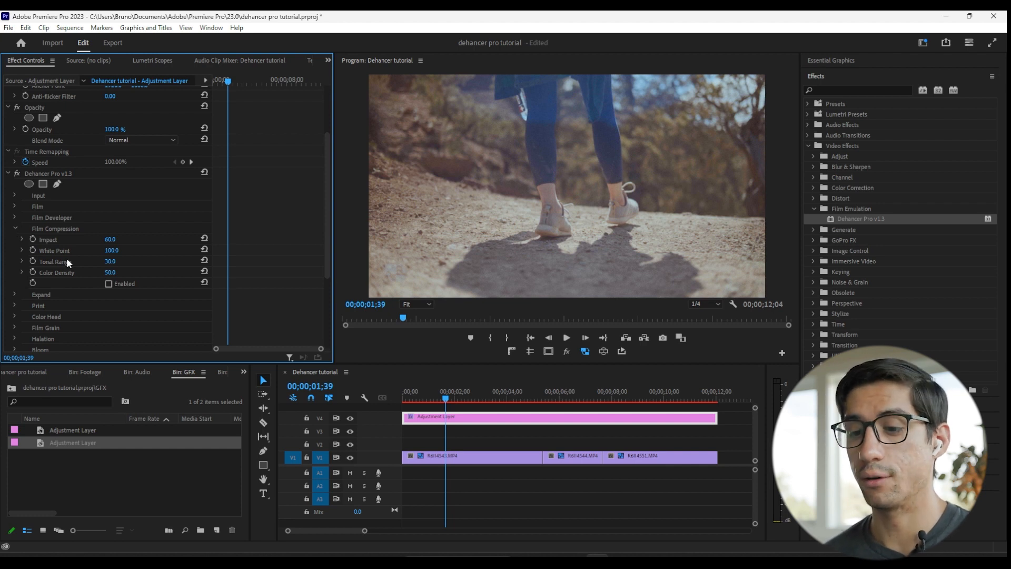
click(109, 284)
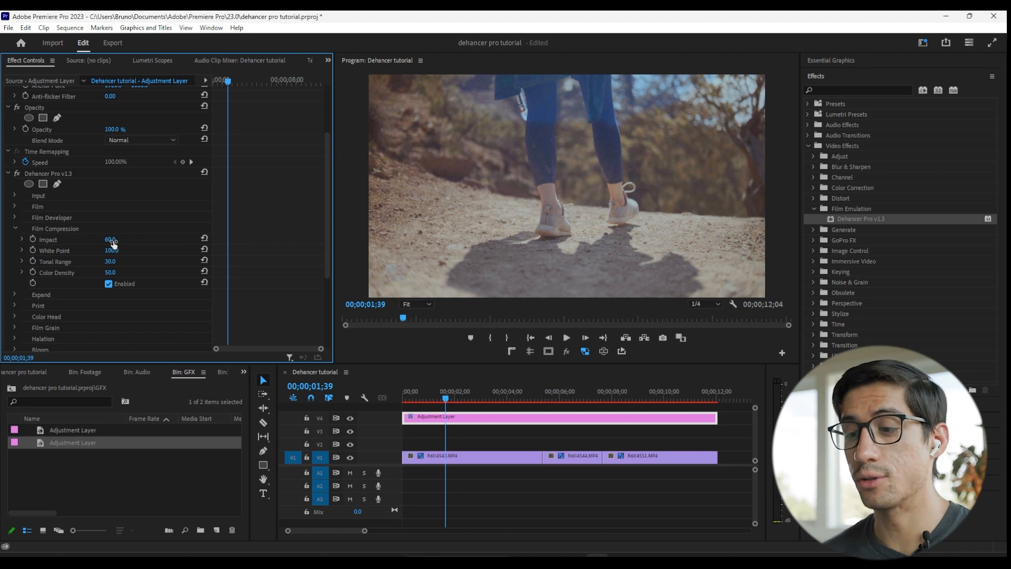
- Set the Film Compression Impact to 100 and try a White Point of 50, returning White Point to its default
drag(114, 243, 119, 240)
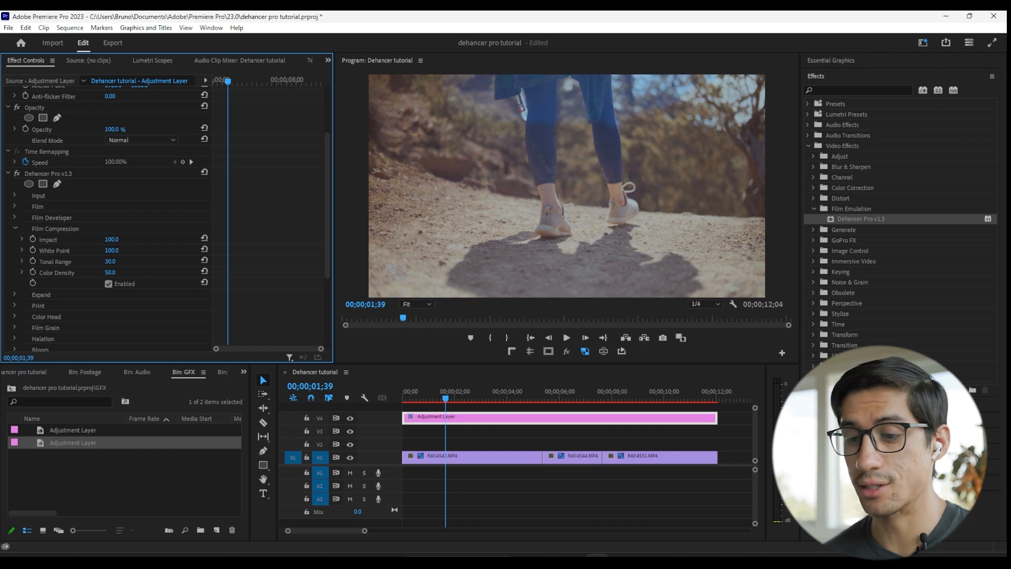
drag(119, 251, 92, 251)
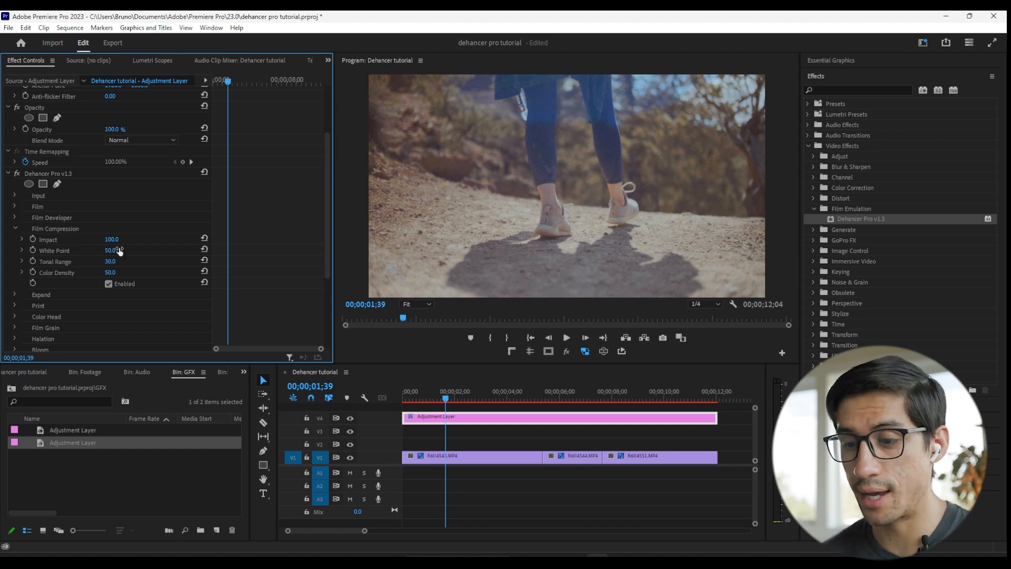
click(205, 250)
- Try Film Compression's Tonal Range between 72 and 100, reset it, and lower the Color Density to 0
drag(112, 263, 153, 262)
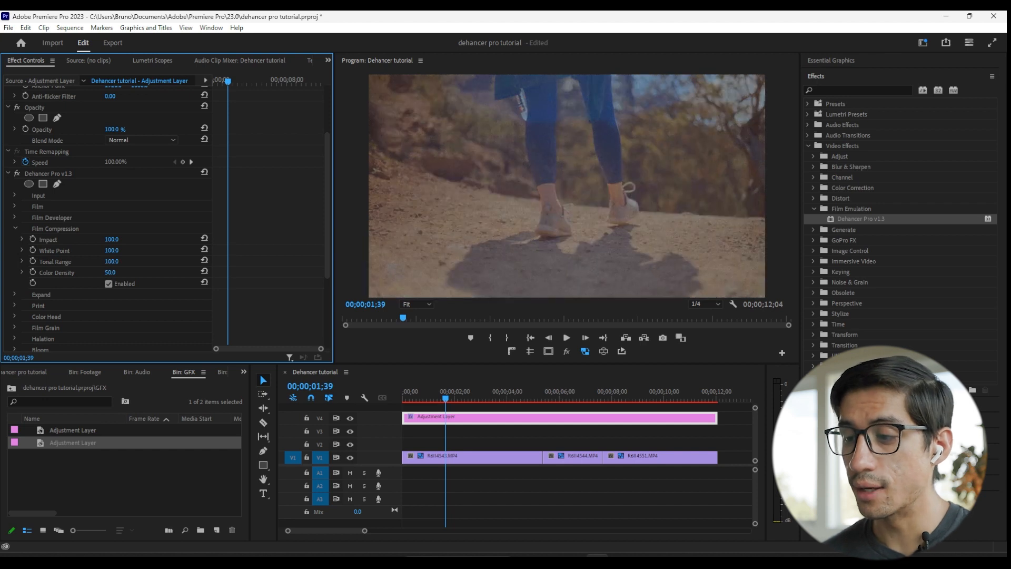
mouse_move(153, 262)
mouse_down()
mouse_move(94, 262)
mouse_move(151, 263)
mouse_up()
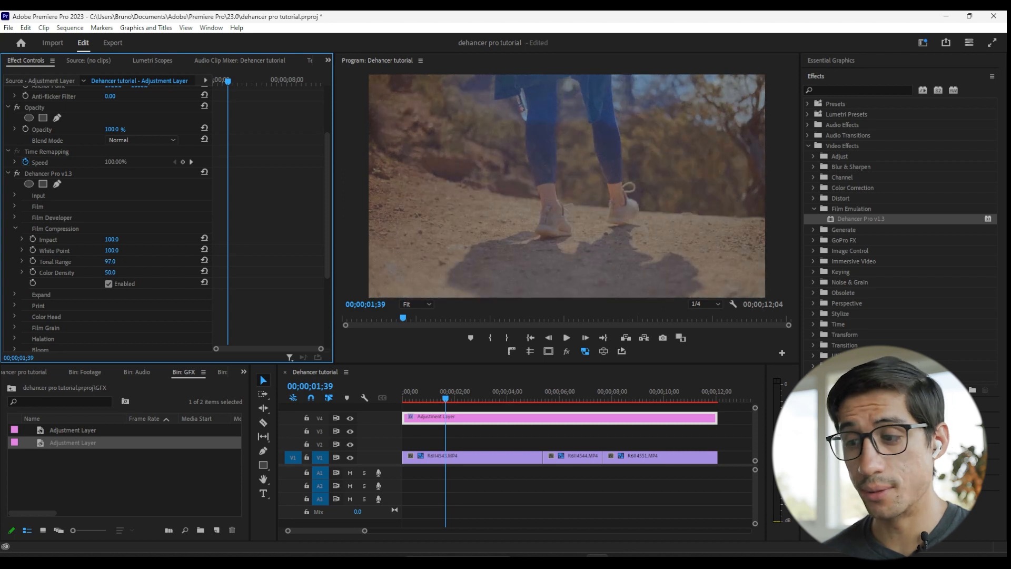
mouse_move(151, 262)
mouse_down()
mouse_move(94, 262)
mouse_move(136, 262)
mouse_up()
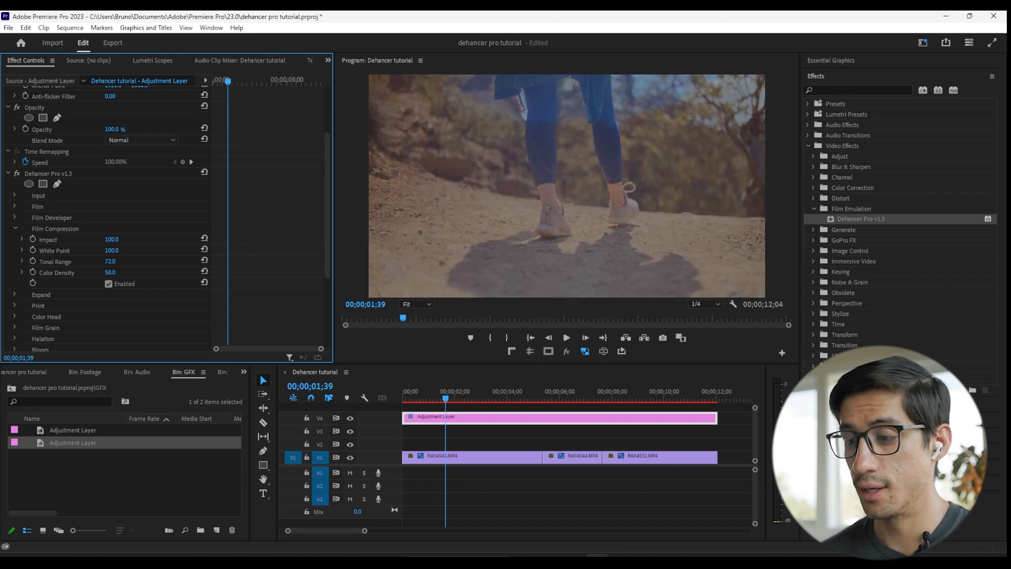
click(205, 260)
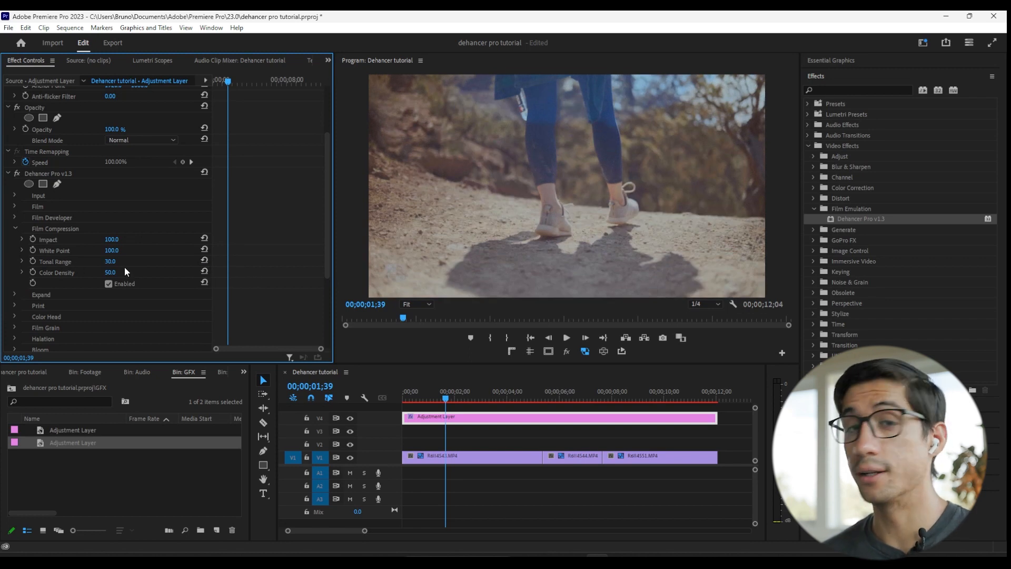
drag(112, 272, 84, 272)
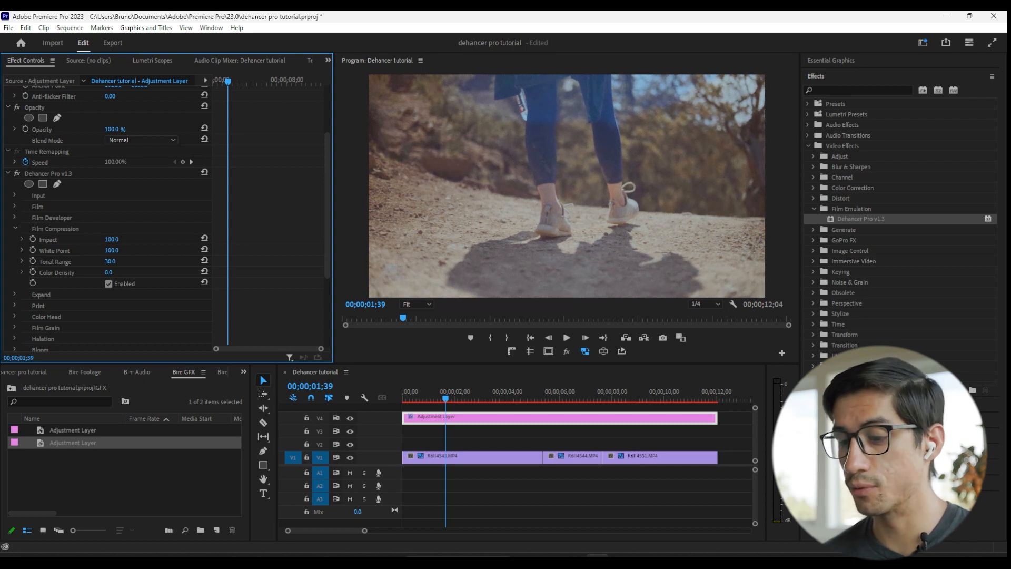
drag(111, 272, 110, 272)
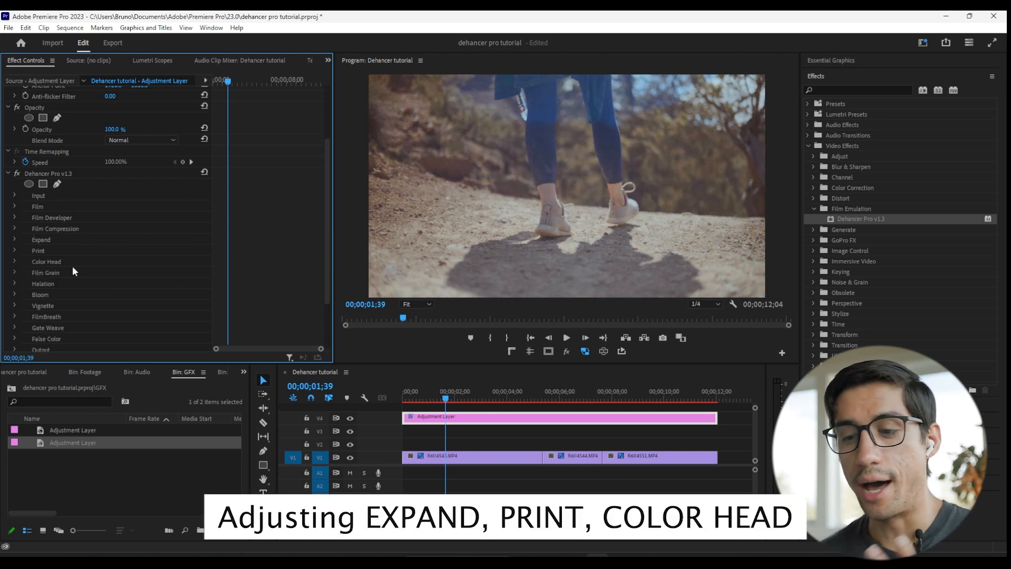
- Try a raised Expand Black Point and an Expand White Point of 120, returning both to their defaults
click(12, 236)
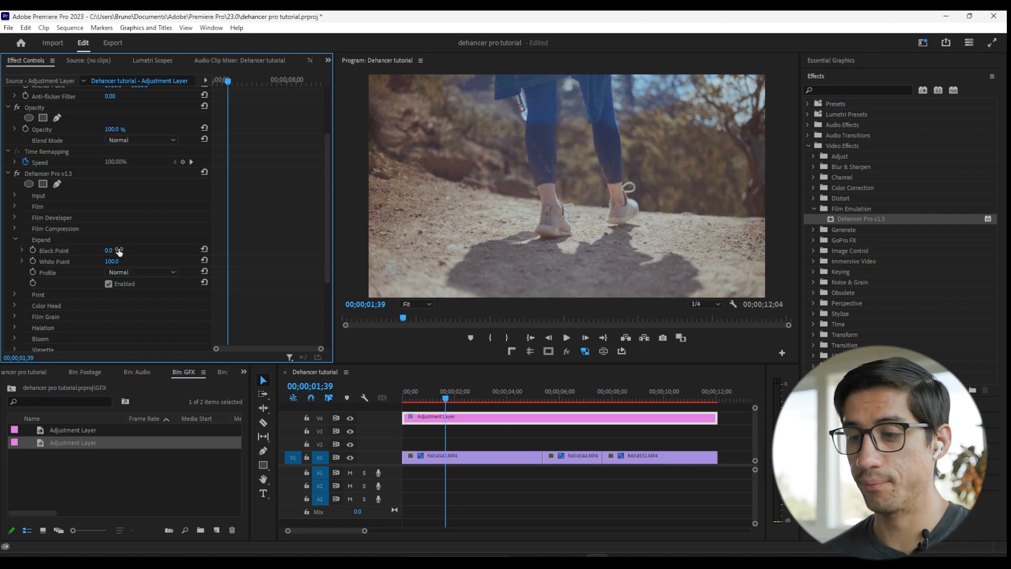
drag(119, 252, 191, 255)
click(204, 249)
mouse_move(115, 262)
mouse_down()
mouse_move(125, 262)
mouse_move(71, 262)
mouse_move(121, 262)
mouse_up()
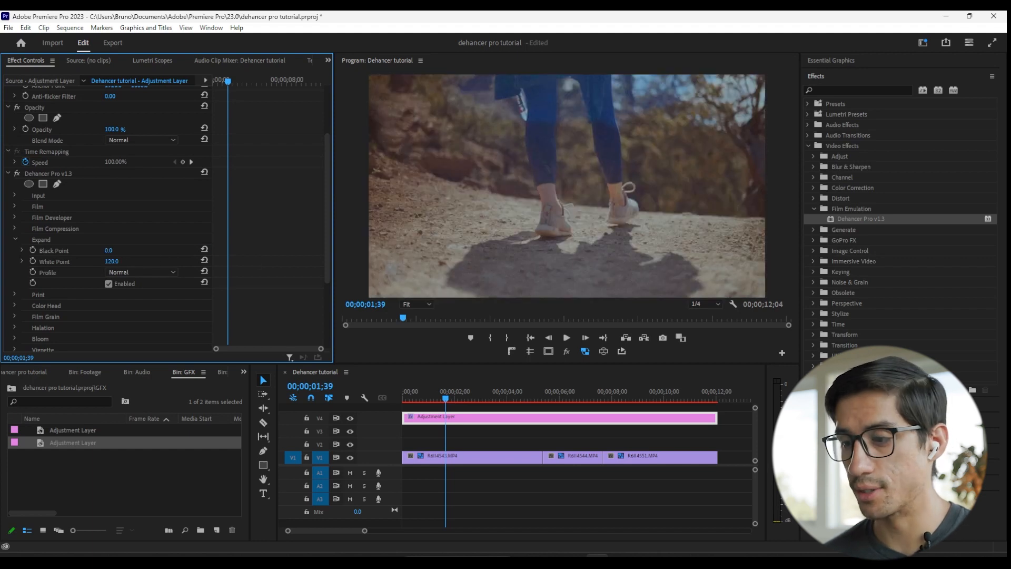
click(205, 261)
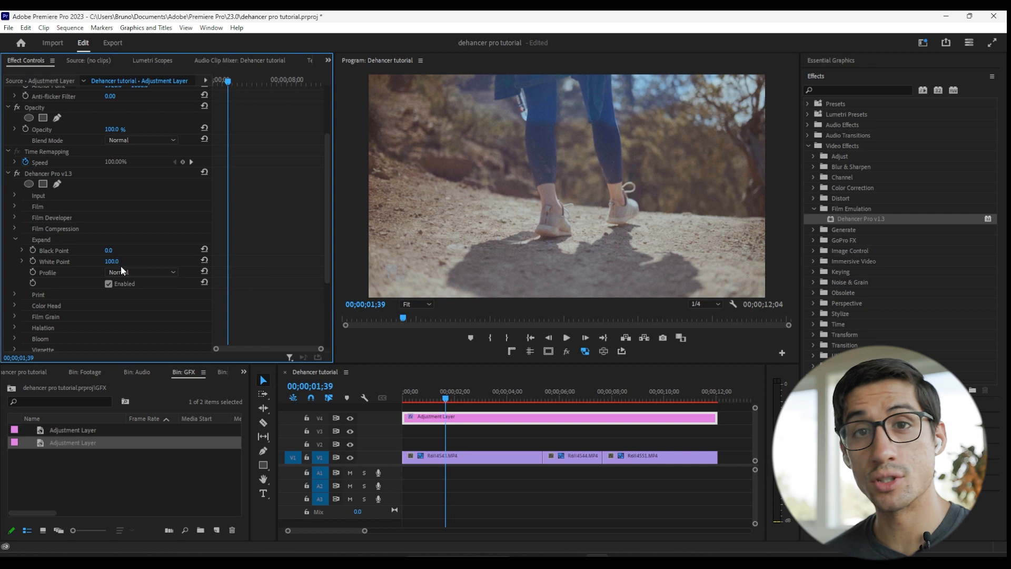
click(16, 239)
- Try the Cineon Film Log, Fujifilm 3513 and Kodak 2383 print profiles, and settle on Kodak Endura Glossy Paper
click(14, 250)
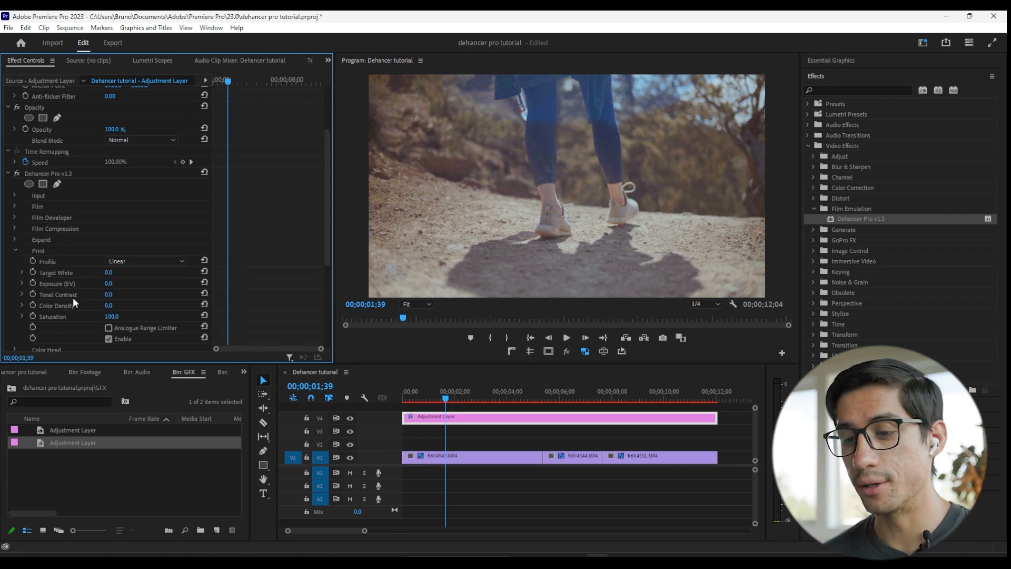
click(170, 263)
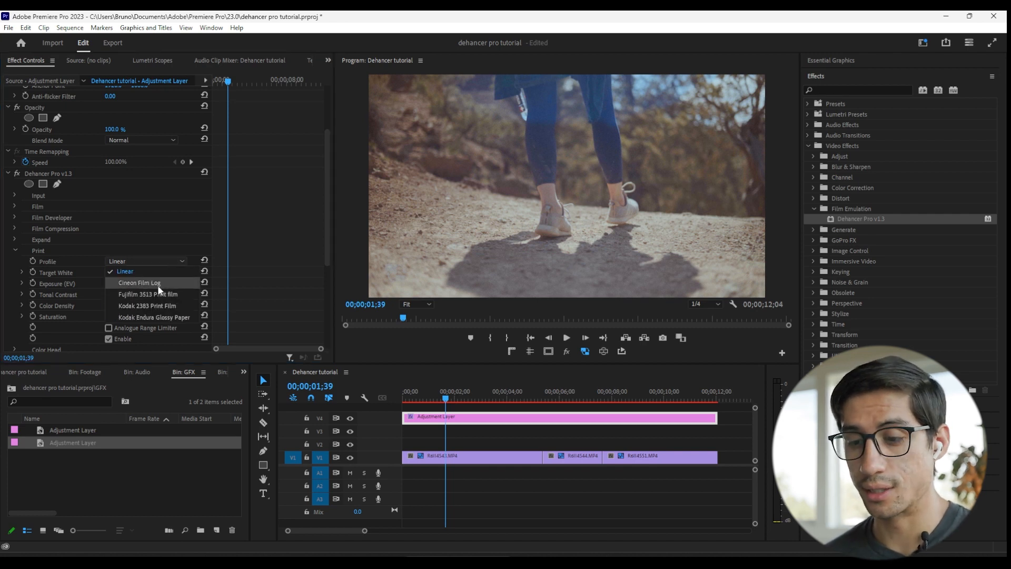
click(157, 285)
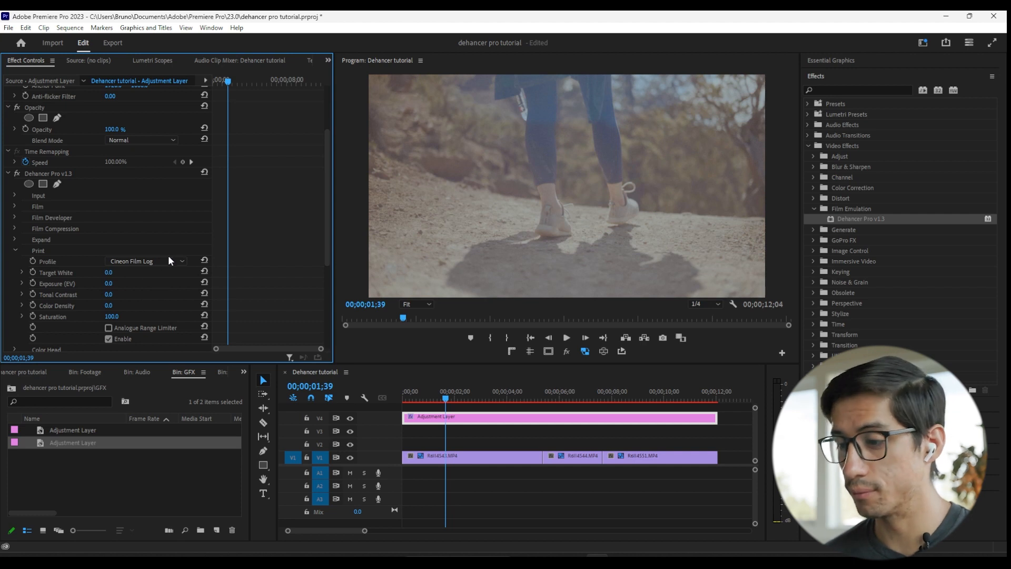
click(167, 261)
click(156, 295)
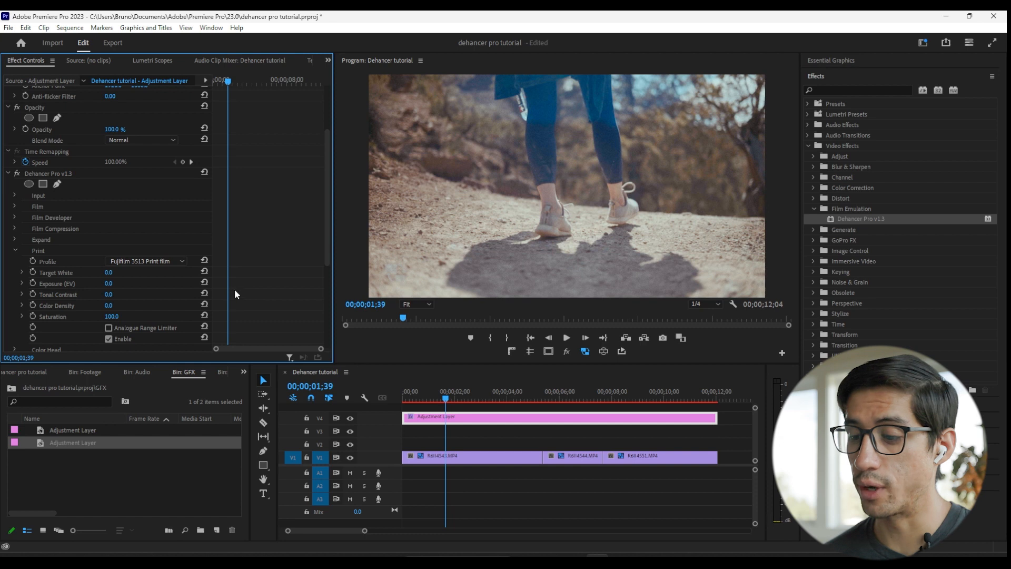
click(164, 260)
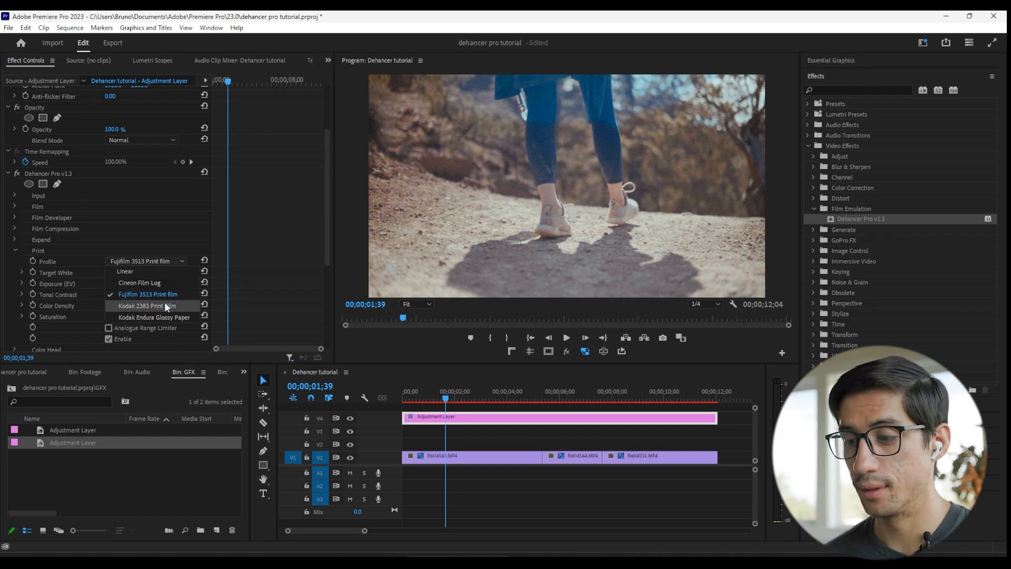
click(164, 302)
click(166, 260)
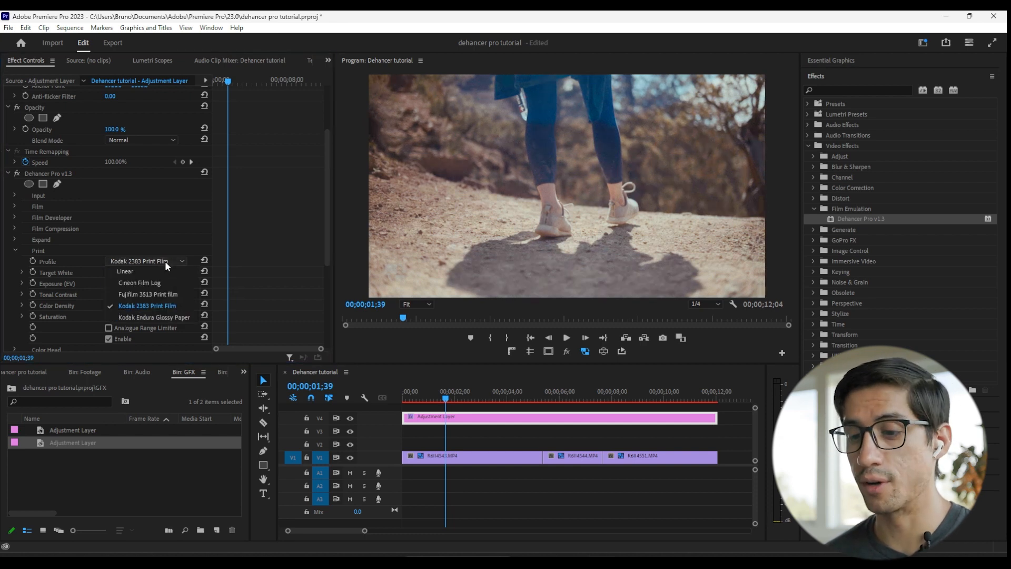
click(163, 318)
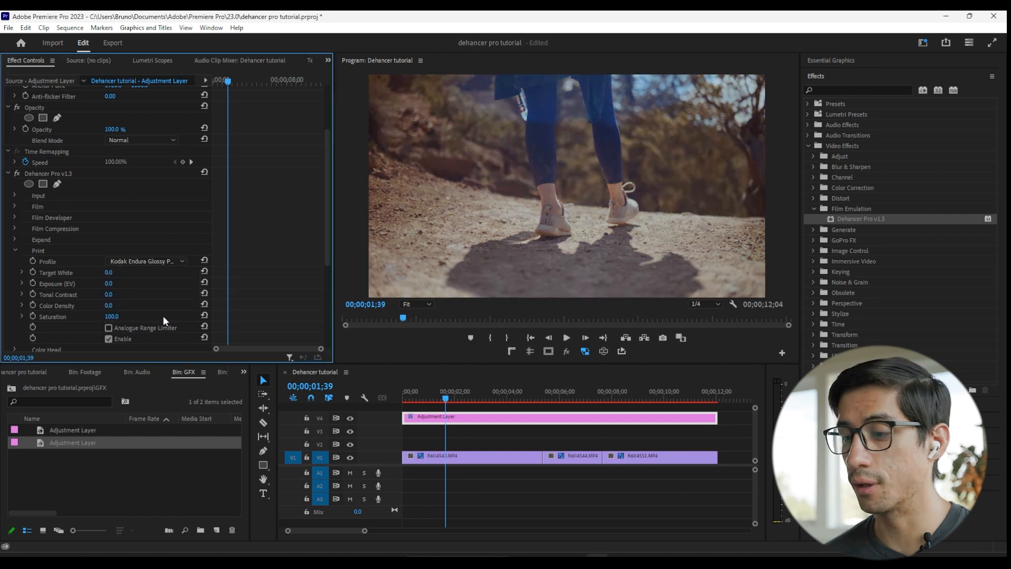
- Play the graded sequence full screen to examine the chosen print profile
click(498, 440)
key(ctrl+grave)
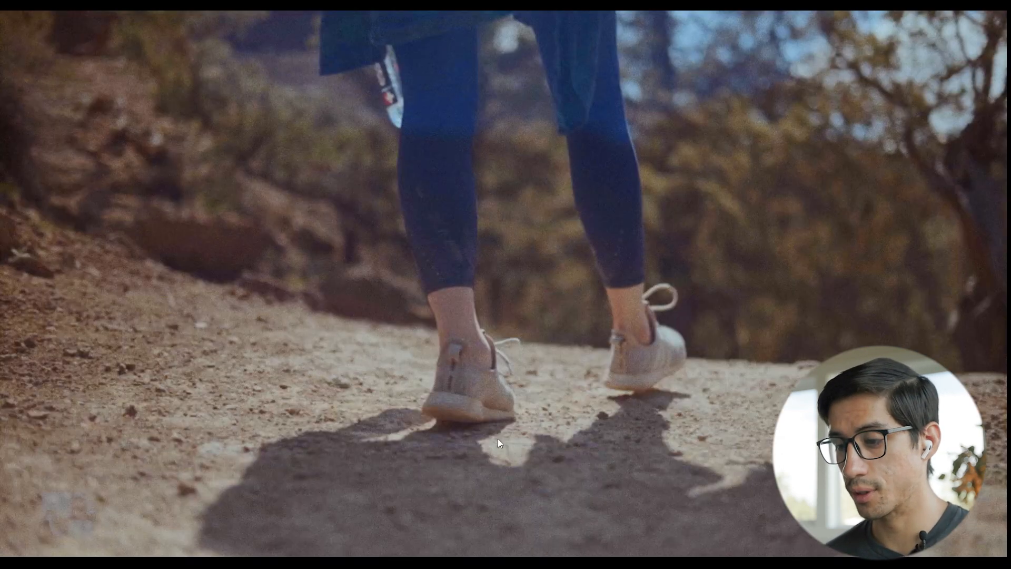
key(space)
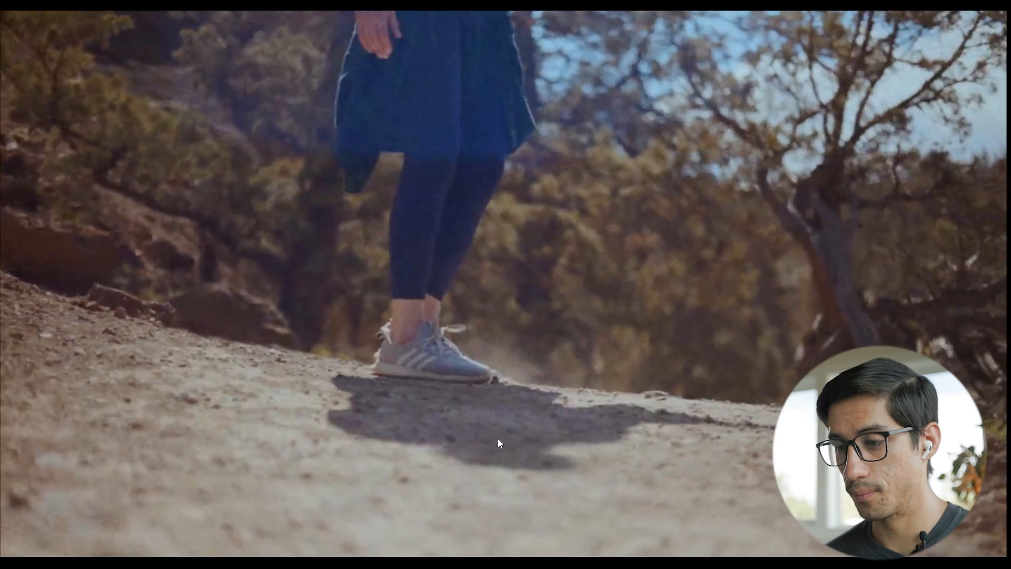
key(ctrl+grave)
- Compare the Linear print profile on the adjustment layer with Kodak Endura Glossy Paper, ending on Kodak Endura Glossy Paper
click(490, 417)
click(162, 261)
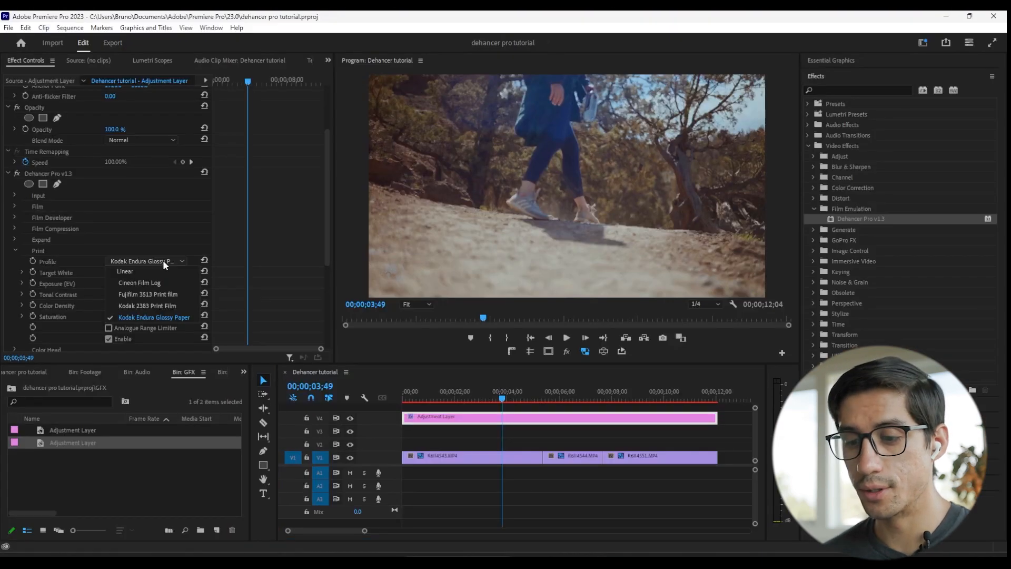
click(158, 275)
click(176, 258)
click(165, 318)
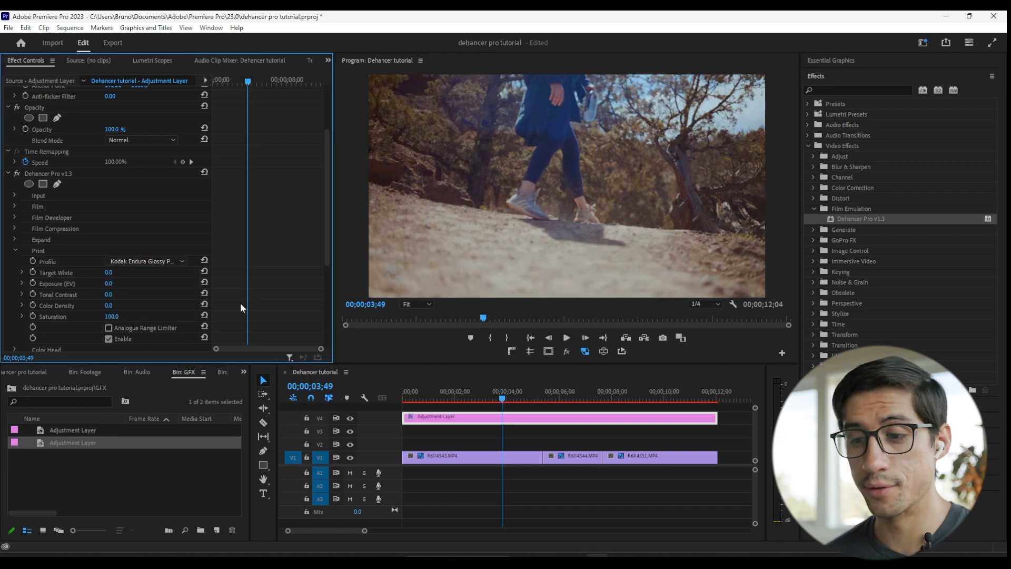
- Try a Print Target White of -2 and an Exposure of 0.7 EV, returning both to their defaults
scroll(242, 307, down, 1)
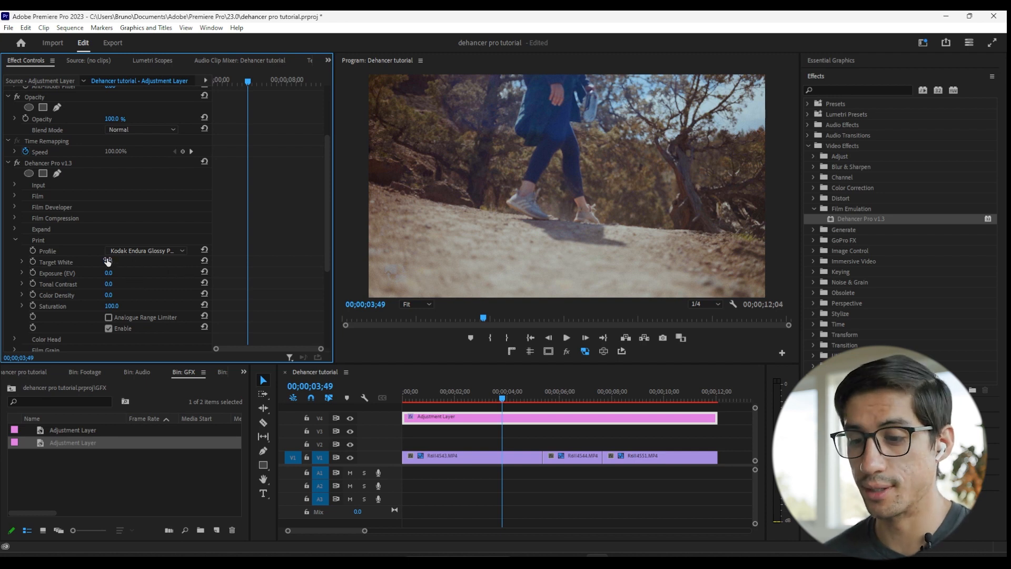
mouse_move(111, 264)
mouse_down()
mouse_move(121, 264)
mouse_move(100, 264)
mouse_move(120, 263)
mouse_up()
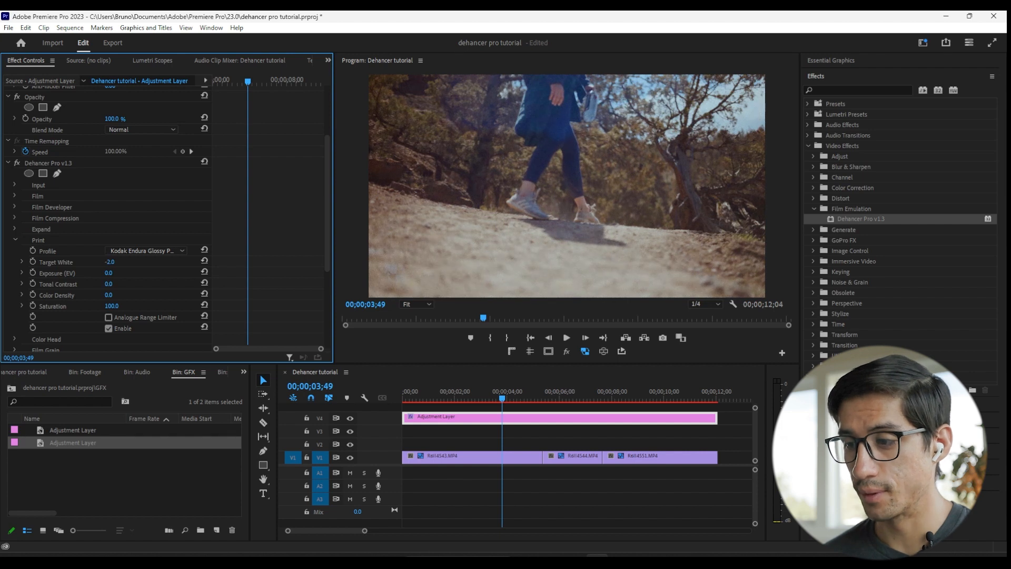
click(205, 262)
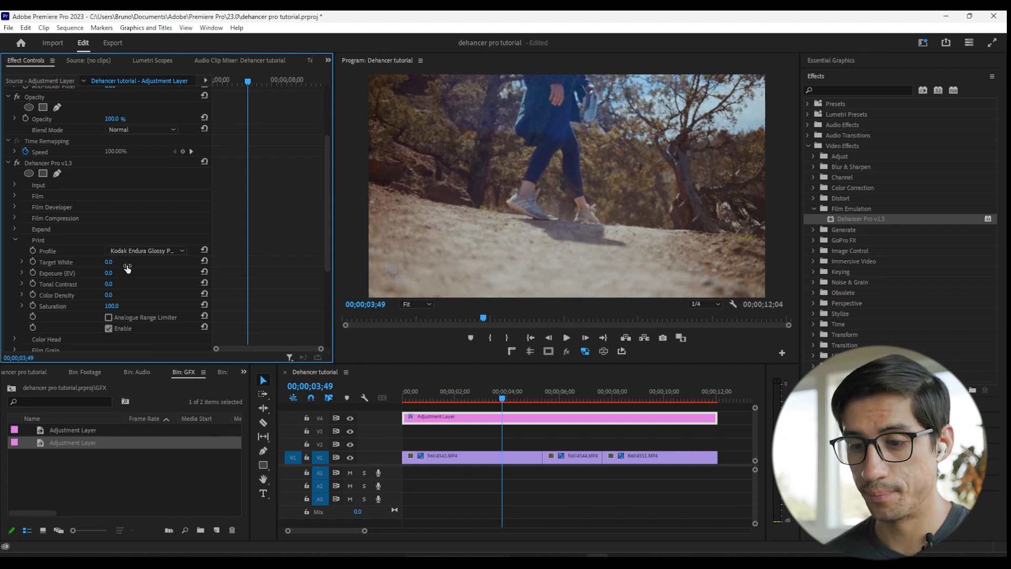
mouse_move(111, 274)
mouse_down()
mouse_move(132, 275)
mouse_move(98, 274)
mouse_move(126, 274)
mouse_up()
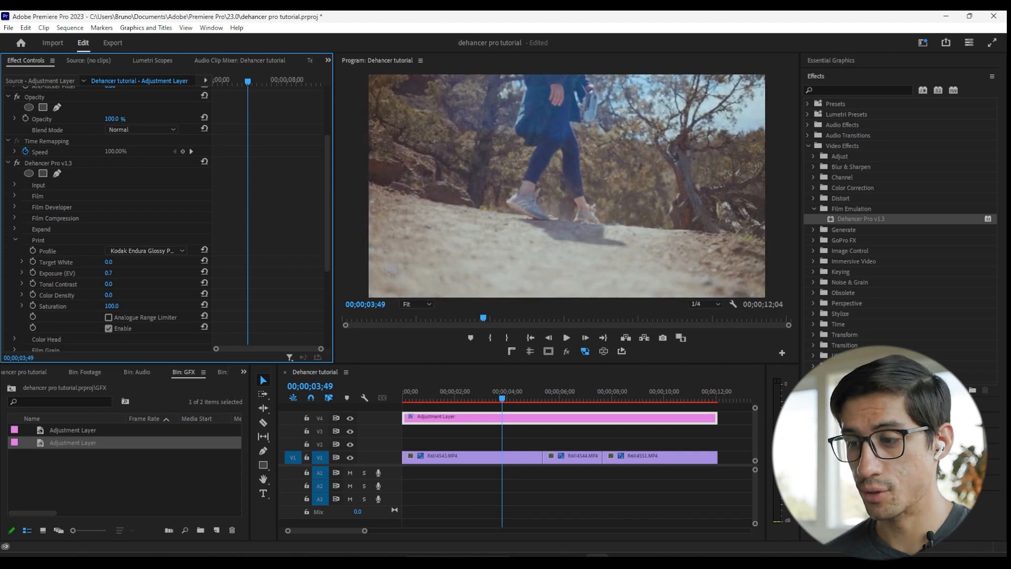
click(205, 273)
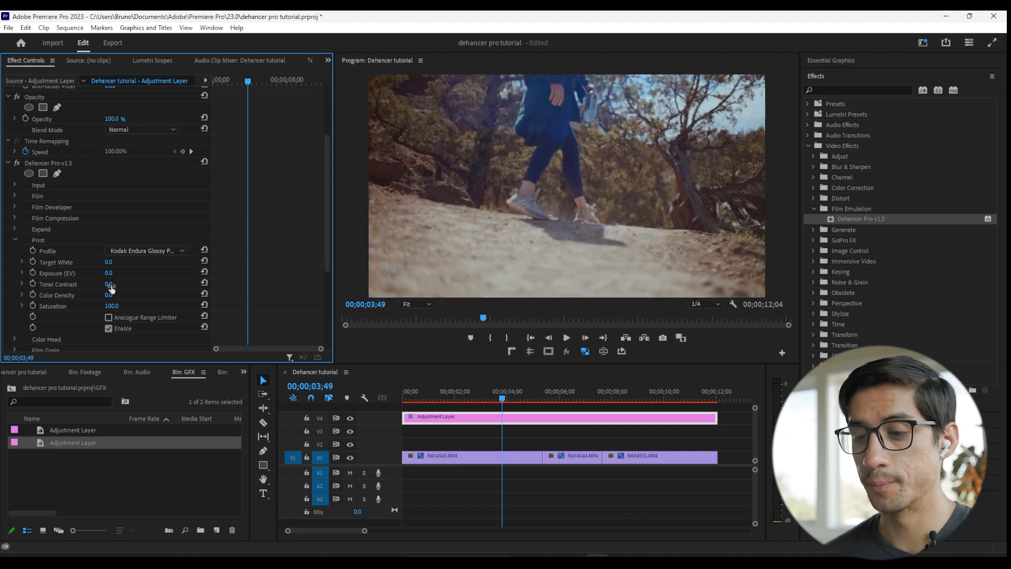
- Try raising the Print Tonal Contrast to about 49, then return it to its default
drag(109, 285, 136, 285)
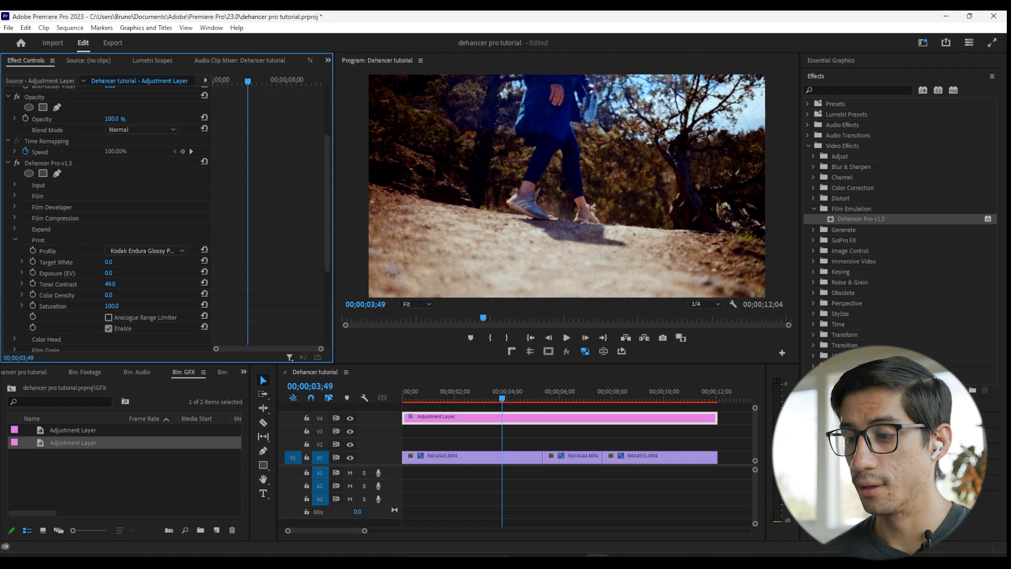
mouse_move(121, 286)
mouse_down()
mouse_move(102, 282)
mouse_move(120, 285)
mouse_up()
click(204, 283)
- Try the Print Color Density at about 100 and at -100, and return it to its default
click(106, 295)
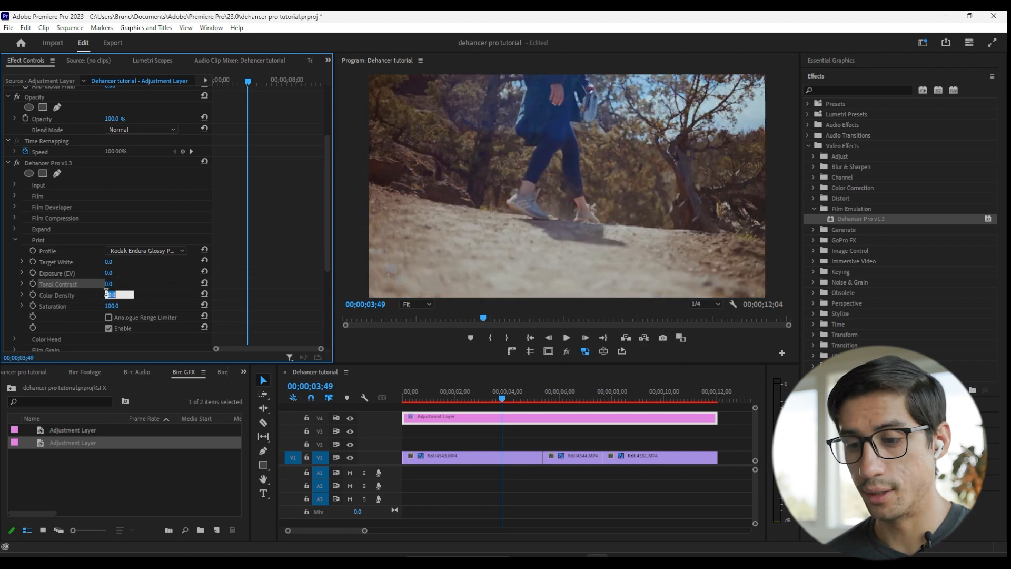
text(100)
key(Return)
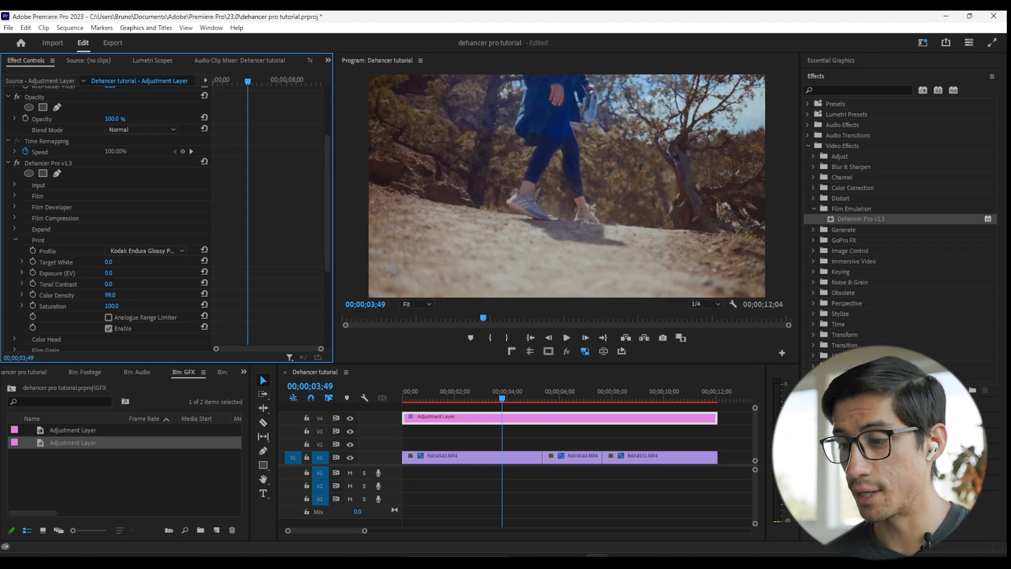
click(107, 295)
text(-100)
key(Return)
drag(112, 295, 184, 299)
click(205, 294)
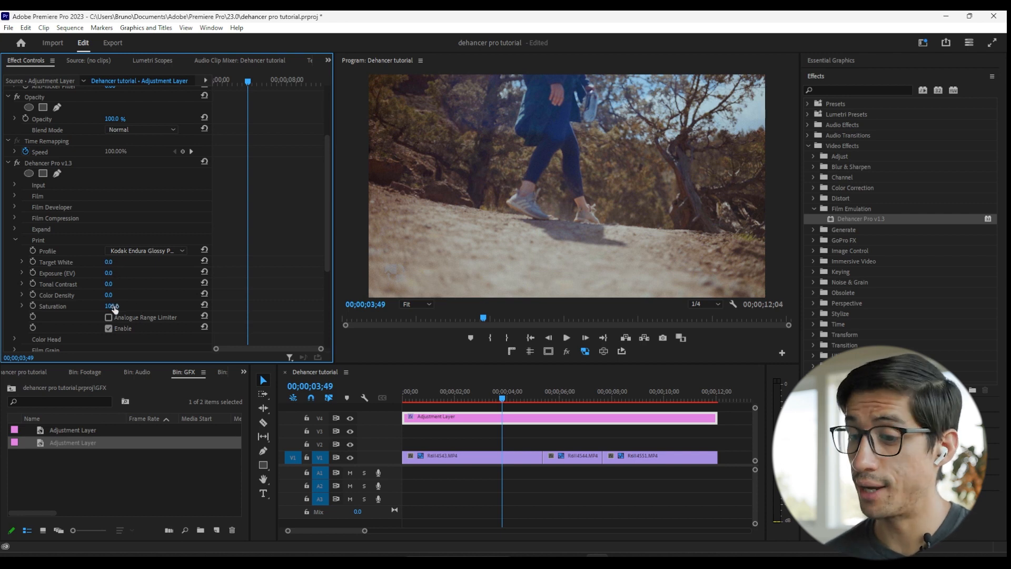
- Try a Print Saturation of 0, preview it on the different clips, restore the default and collapse the Print settings
drag(111, 306, 59, 306)
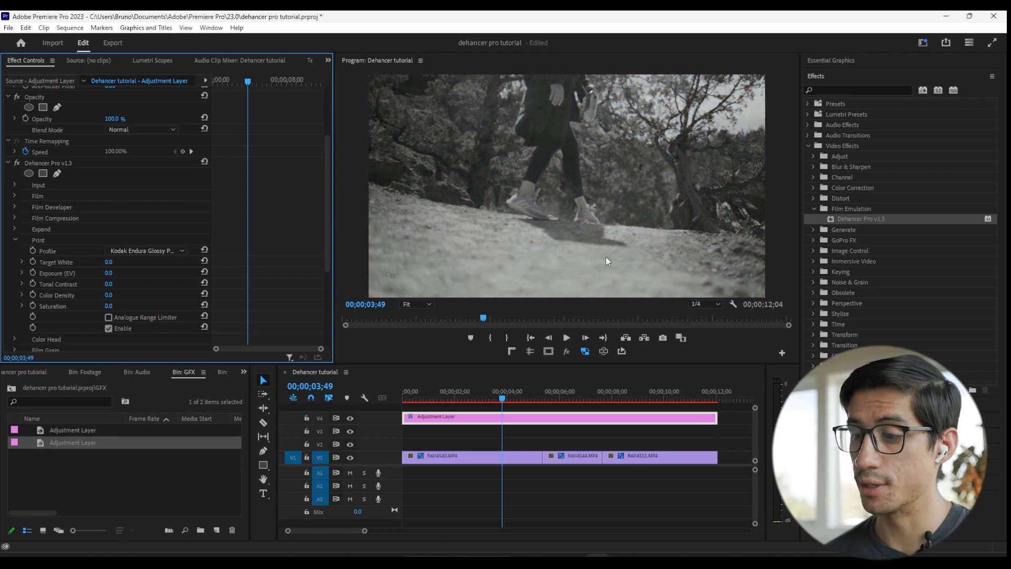
click(552, 392)
click(638, 392)
click(473, 397)
drag(108, 306, 120, 306)
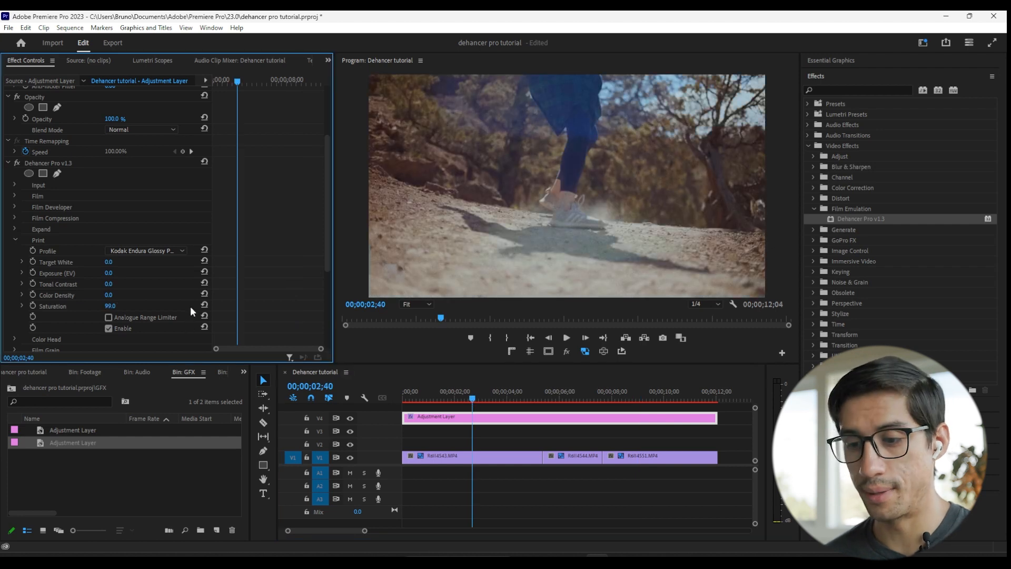
click(206, 305)
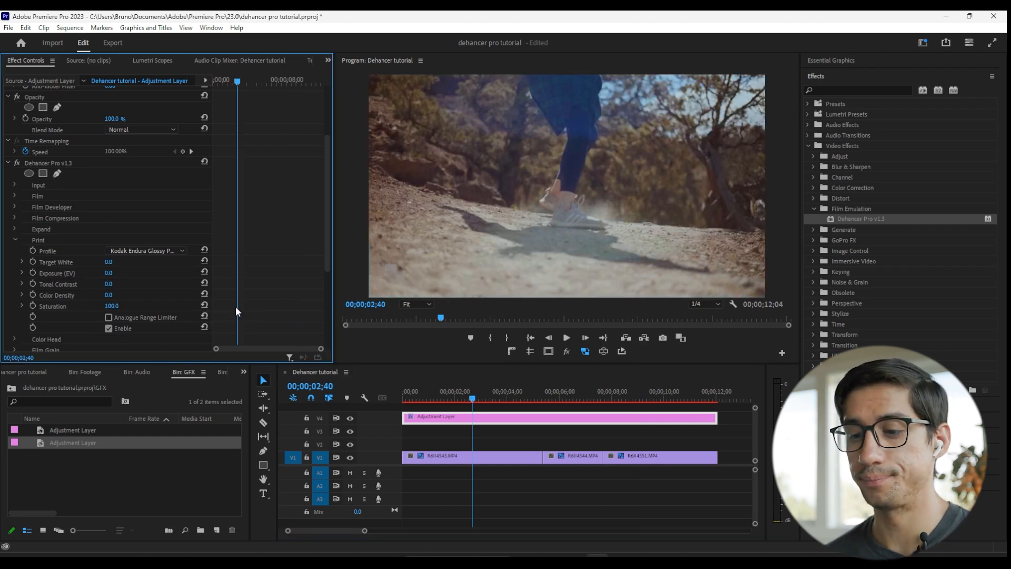
scroll(236, 305, down, 3)
click(14, 182)
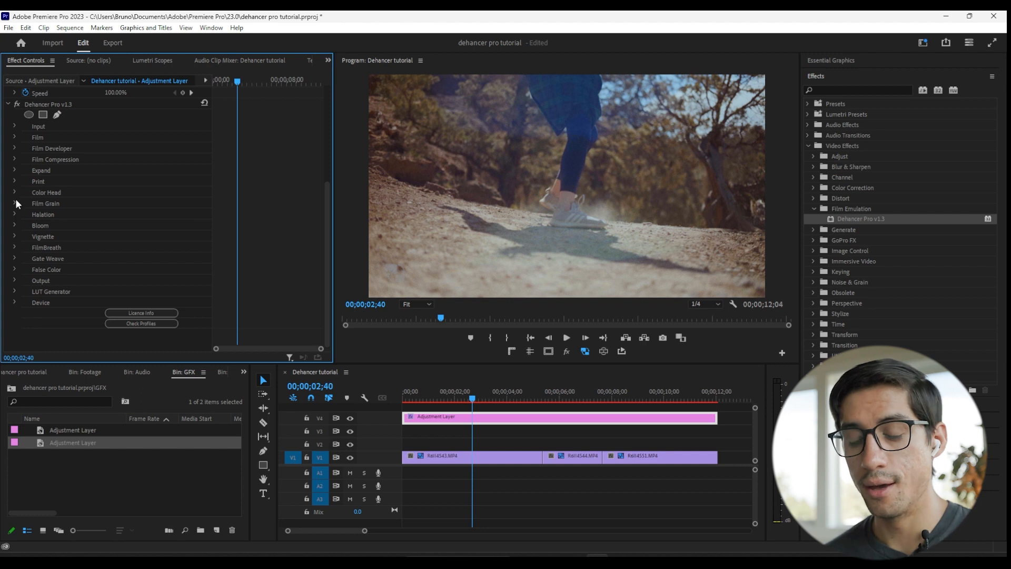
- Enable the Color Head settings, try a Yellow-Blue shift of -50 and return it to its default
click(15, 193)
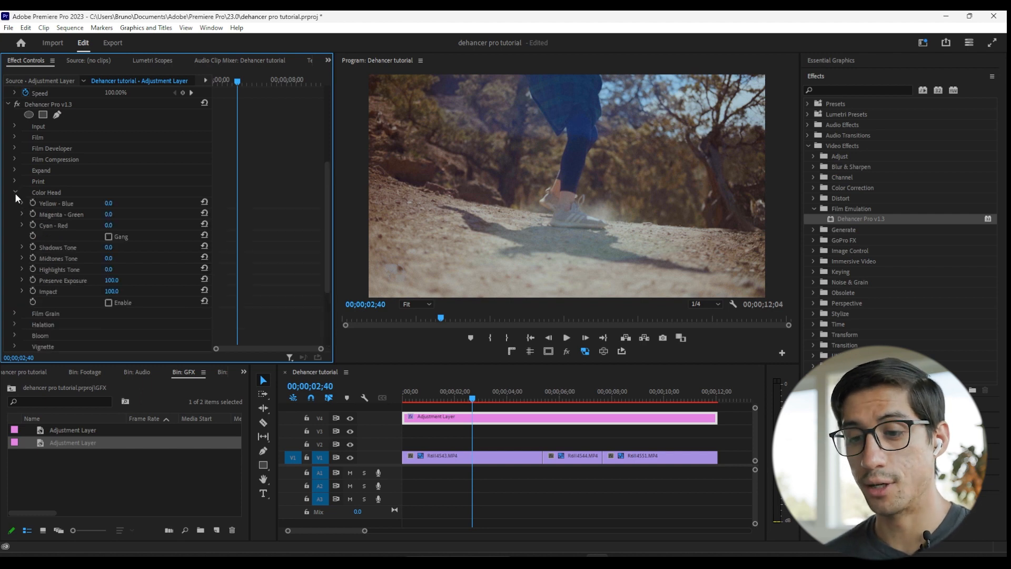
drag(106, 203, 80, 202)
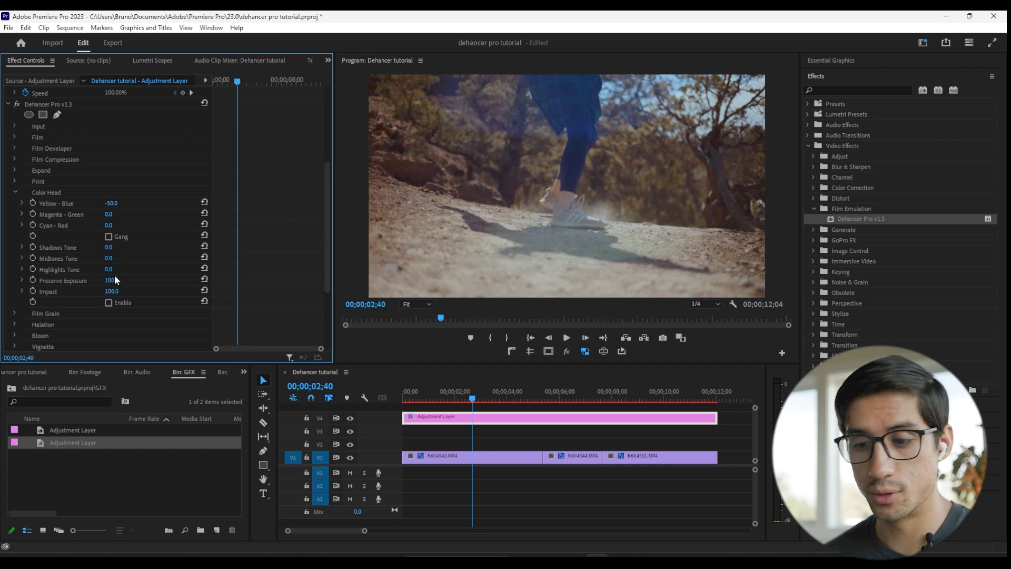
click(205, 202)
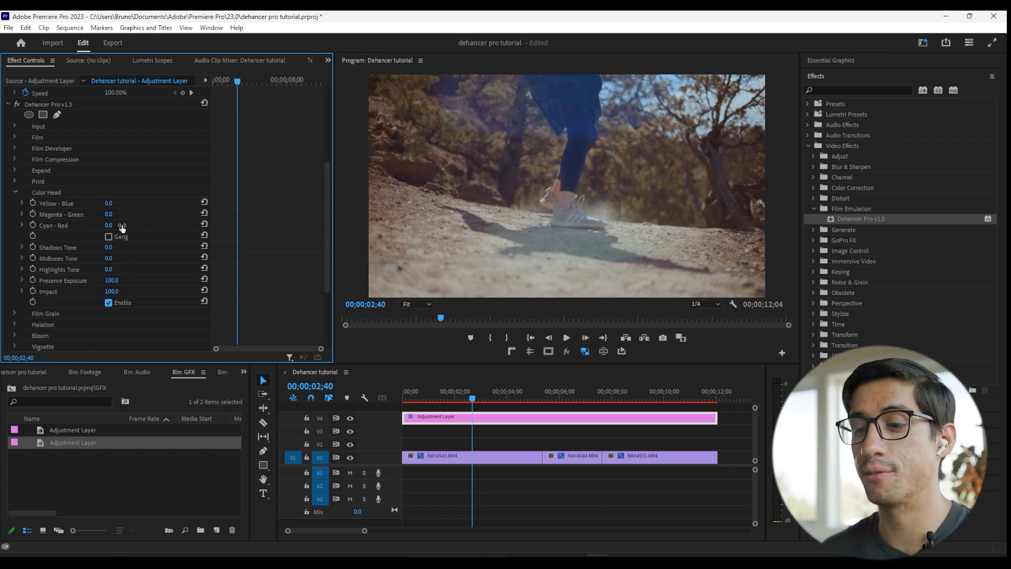
mouse_move(109, 203)
mouse_down()
mouse_move(135, 203)
mouse_move(83, 203)
mouse_move(127, 202)
mouse_move(92, 214)
mouse_move(144, 213)
mouse_move(120, 215)
mouse_up()
click(205, 202)
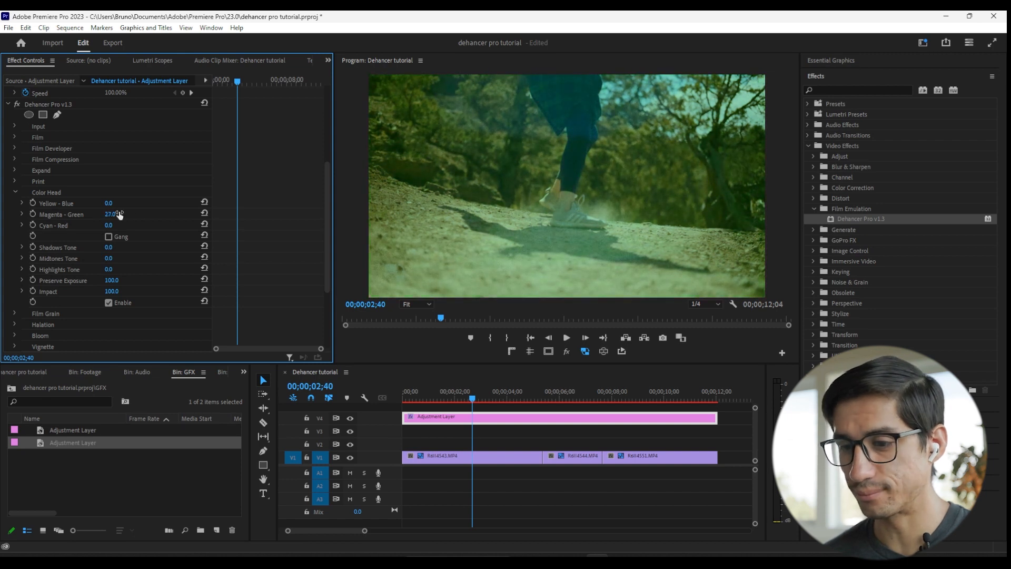
- Reset the Magenta-Green shift, then try a Cyan-Red shift of 50 and return it to its default
click(204, 213)
mouse_move(108, 225)
mouse_down()
mouse_move(93, 225)
mouse_move(118, 225)
mouse_up()
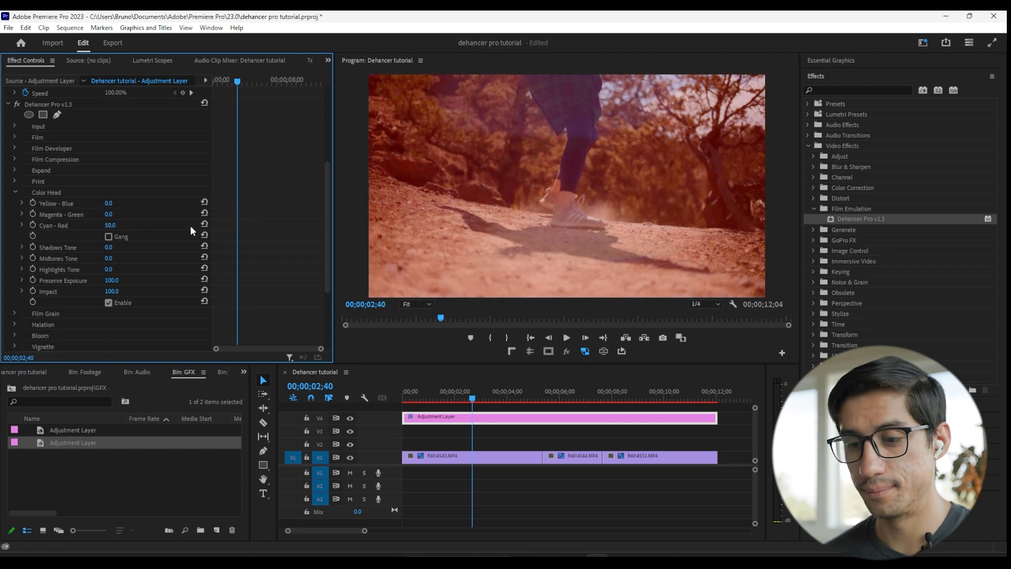
click(204, 225)
- Try adjusting the Color Head Shadows, Midtones and Highlights Tone, returning all three to their defaults
drag(109, 249, 120, 270)
click(204, 246)
click(204, 256)
click(205, 268)
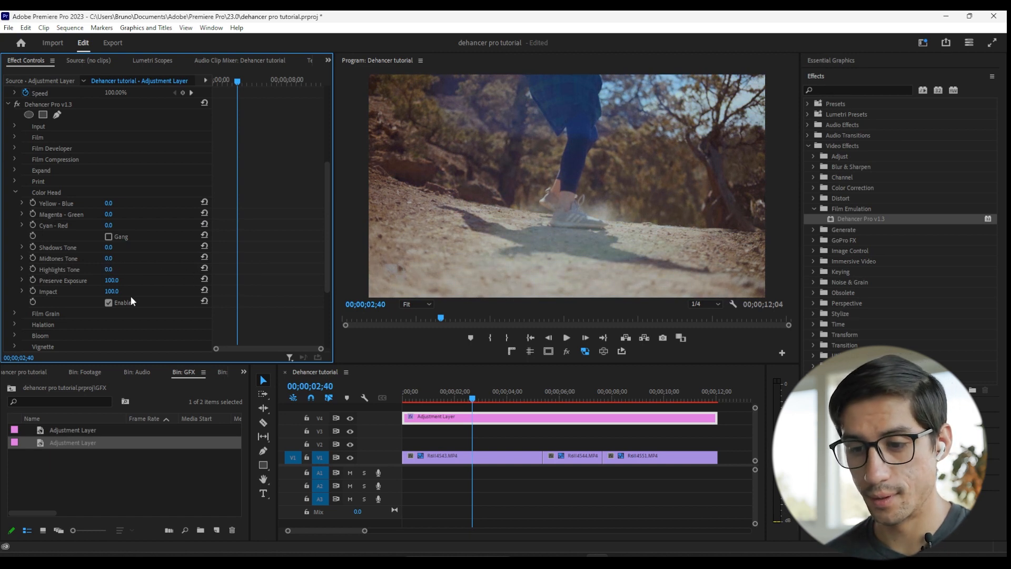
- Try a different Color Head Preserve Exposure, return it to its default and collapse the Color Head settings
drag(116, 281, 143, 283)
click(203, 279)
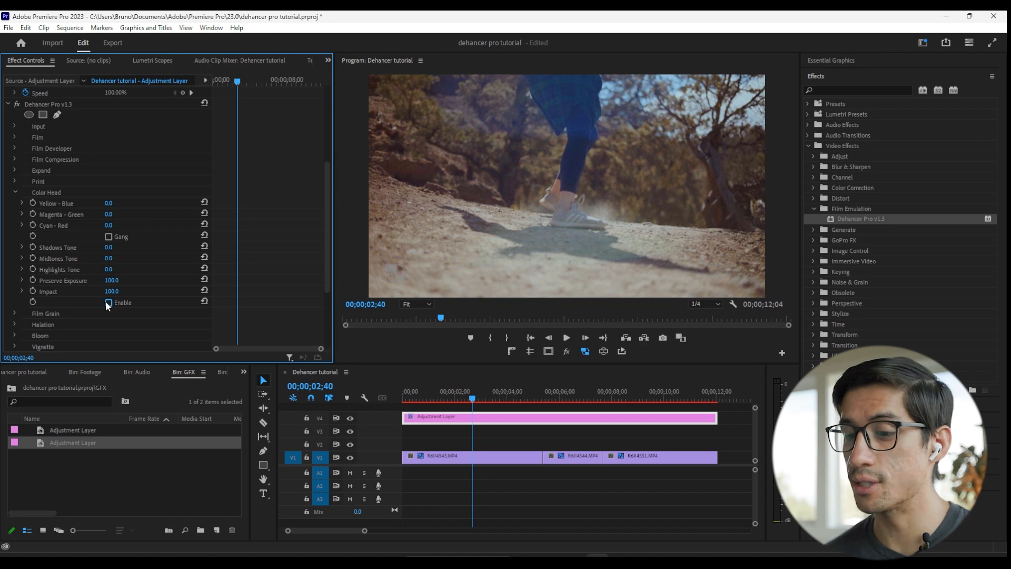
click(14, 191)
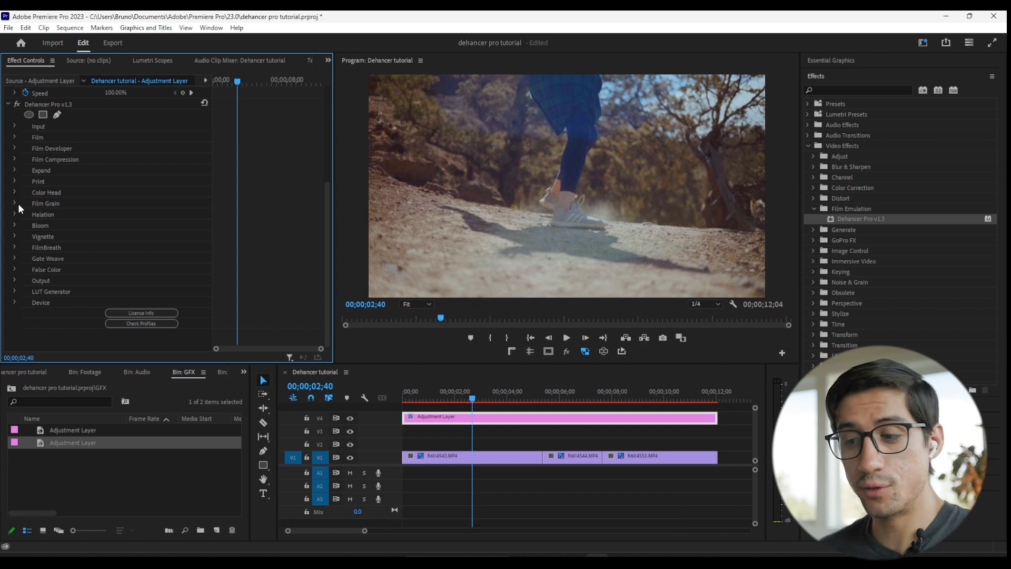
- Expand the Film Grain settings and preview the walking clip's grain at full-screen size
click(15, 203)
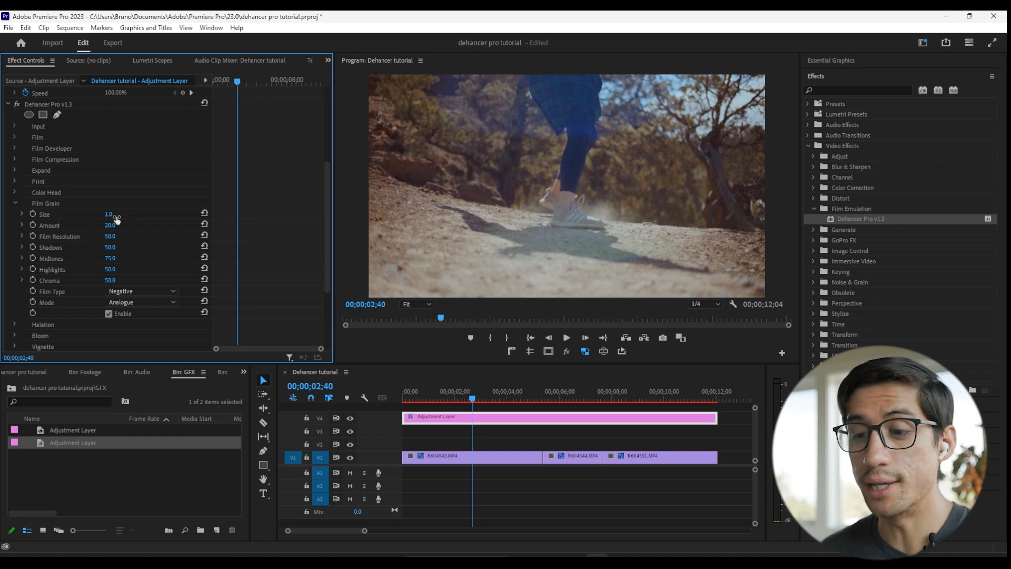
key(ctrl+grave)
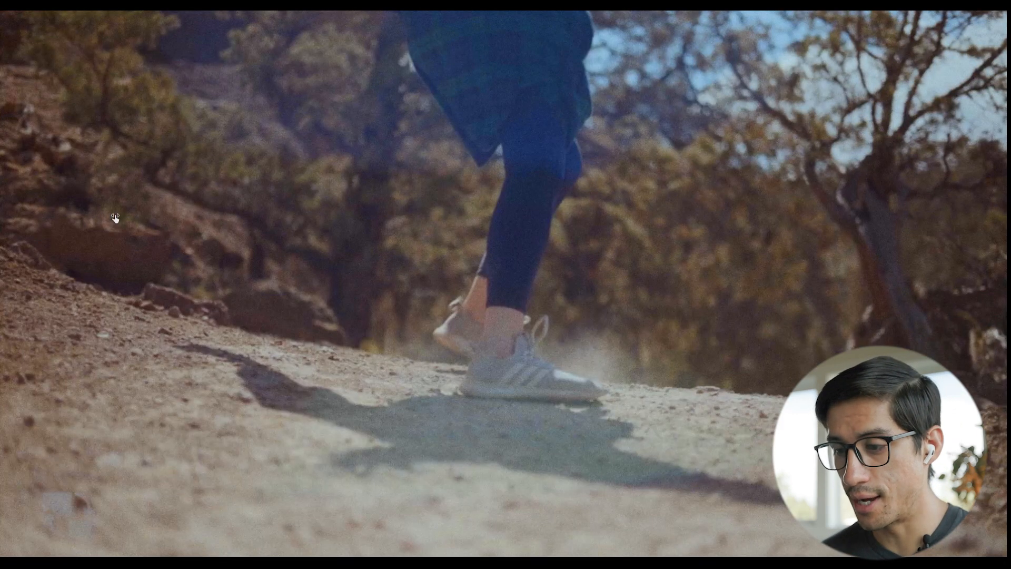
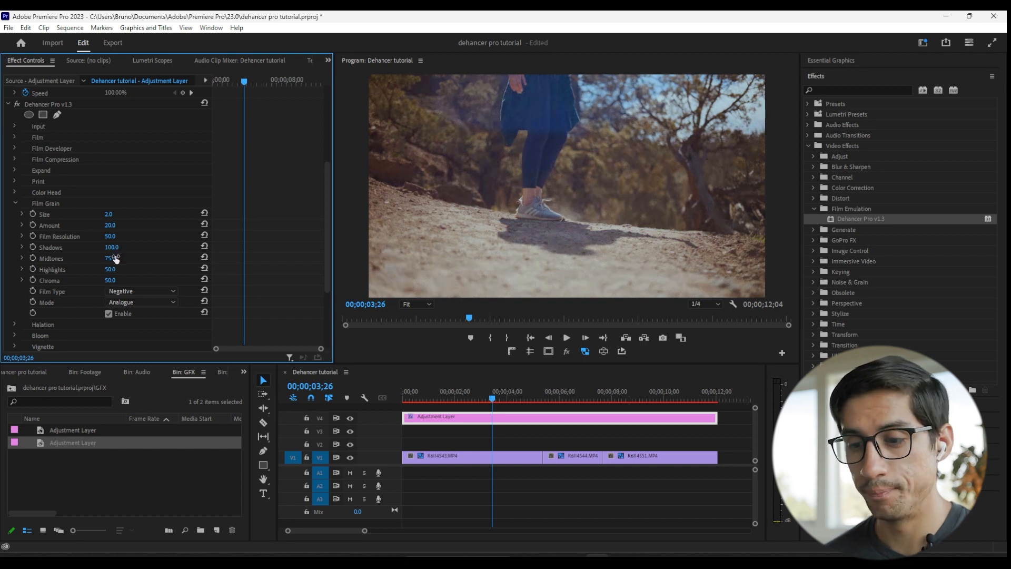
- Try Film Grain Midtones of 1 and Highlights of 0, preview full screen, then restore the Shadows, Midtones and Highlights defaults and preview again
drag(110, 258, 79, 258)
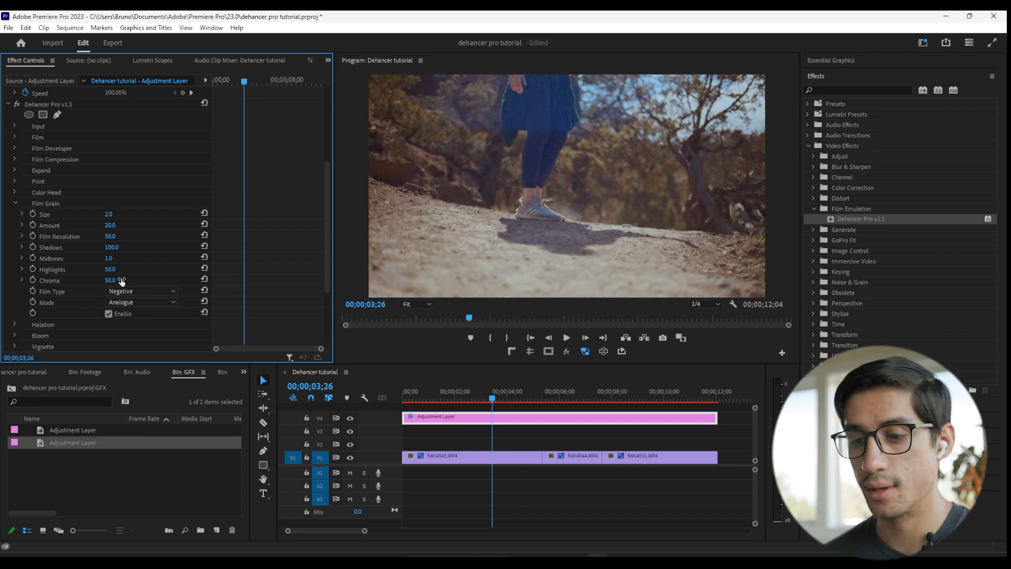
drag(111, 269, 79, 270)
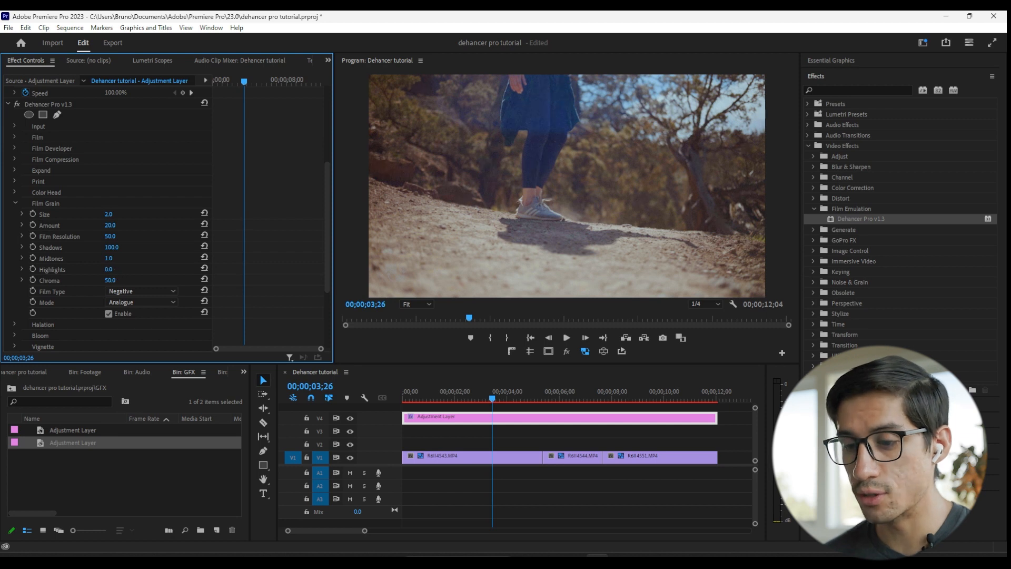
key(ctrl+grave)
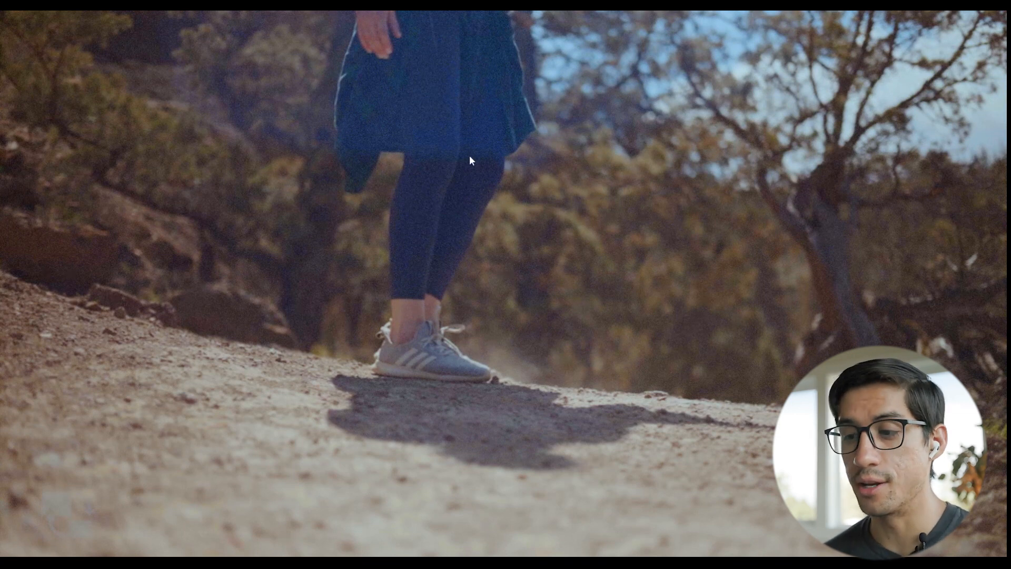
key(ctrl+grave)
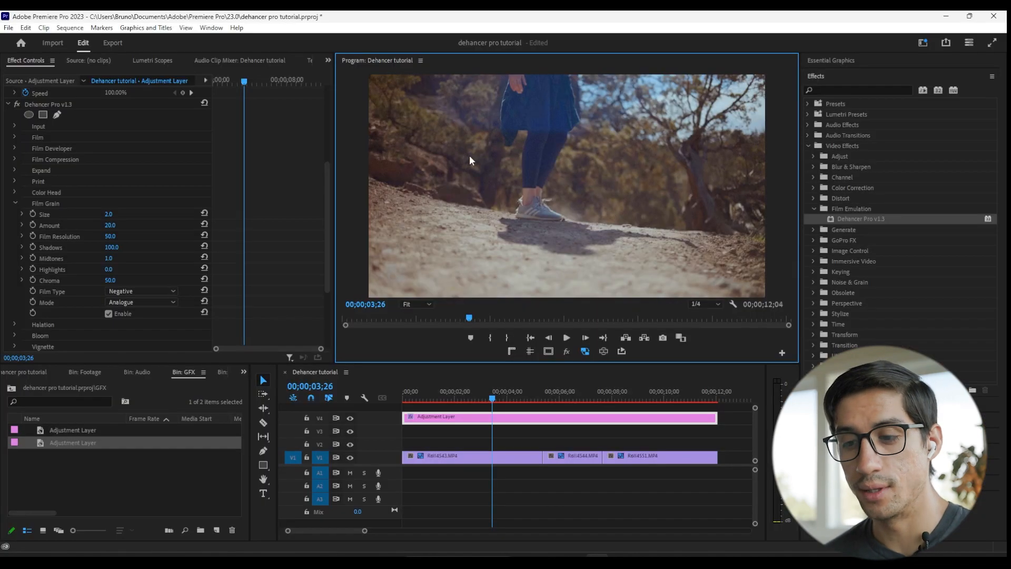
click(206, 252)
click(205, 247)
click(204, 268)
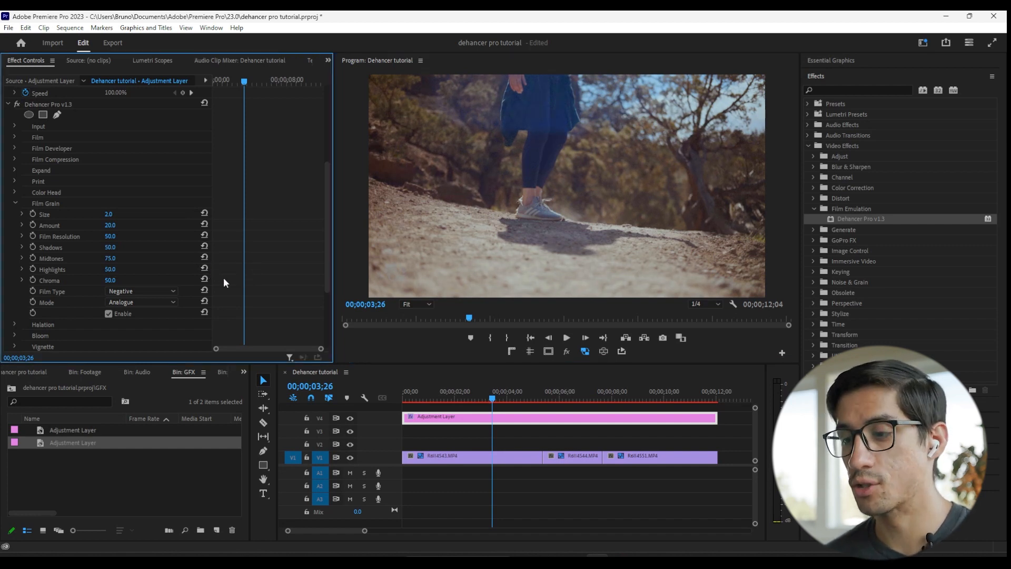
key(ctrl+grave)
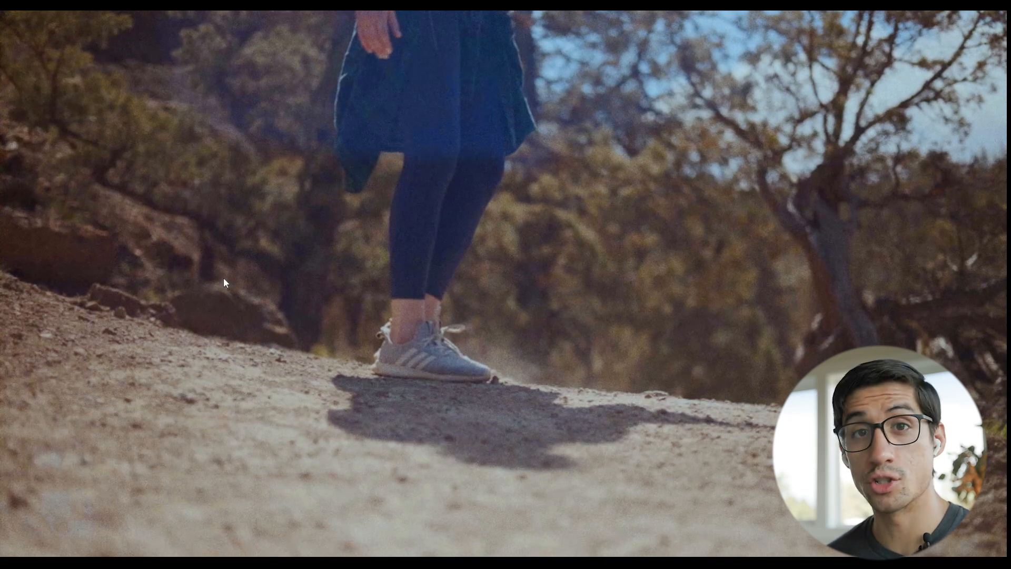
key(ctrl+grave)
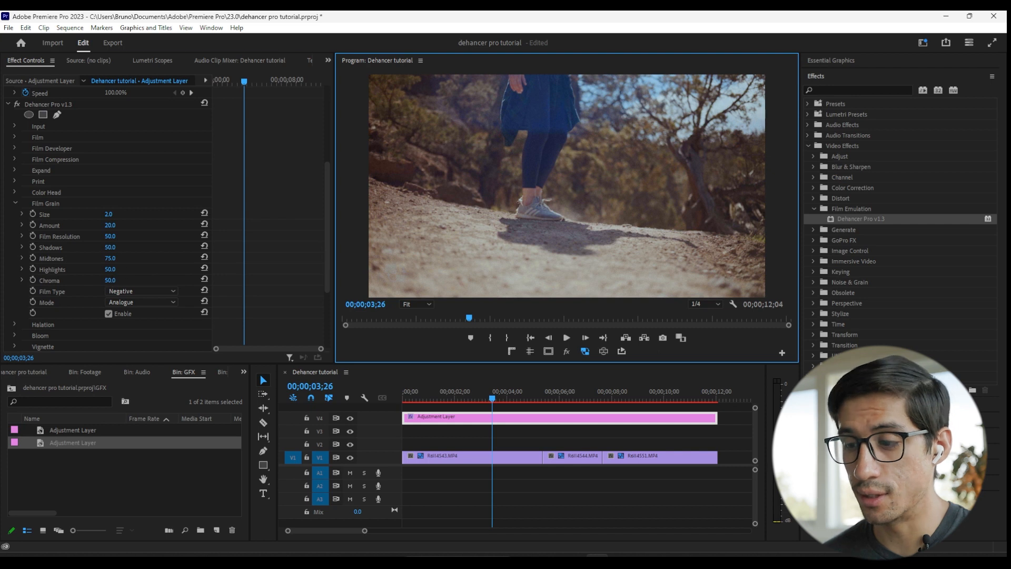
- Try a Film Grain Chroma of 0 and preview the walking clip full screen
click(110, 280)
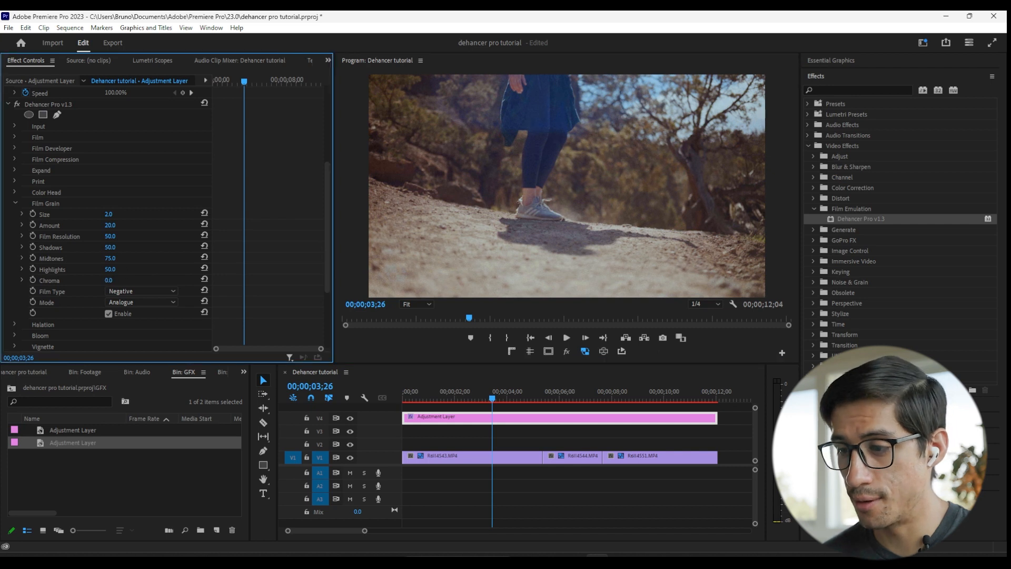
key(ctrl+grave)
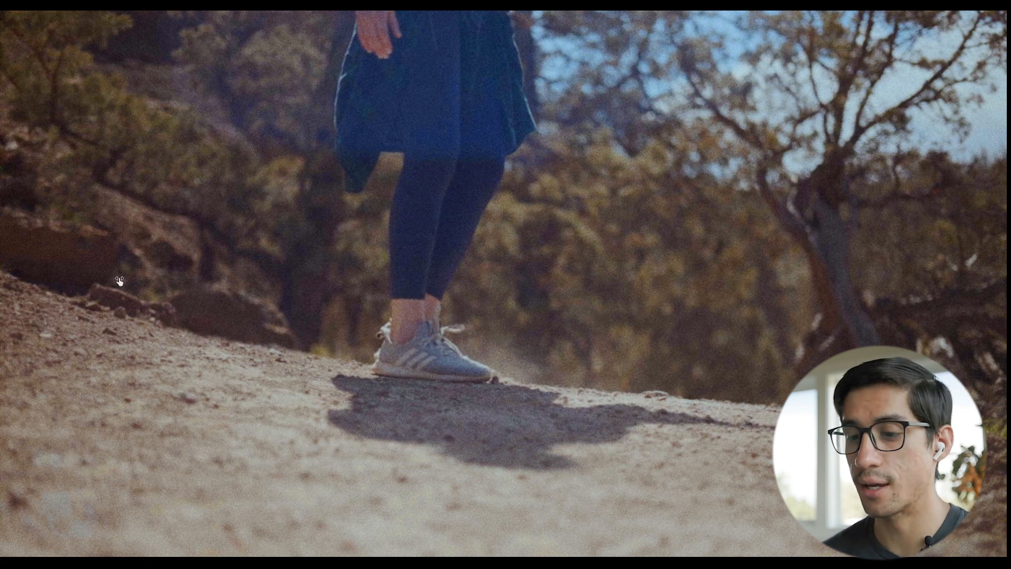
key(ctrl+grave)
- Try a Film Grain Chroma of 100 and preview it full screen on the clip of the woman by the cliffs
drag(119, 280, 171, 280)
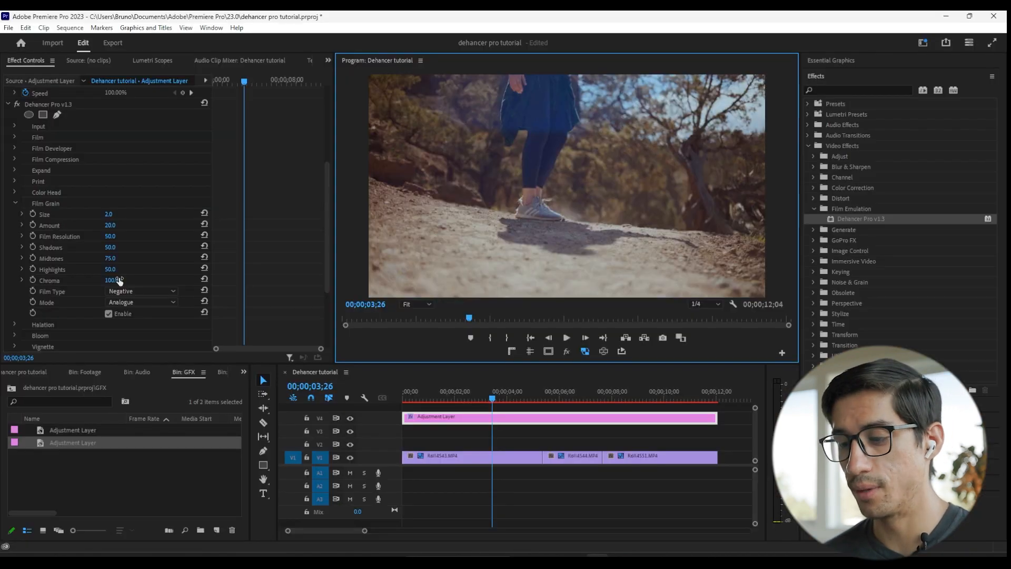
mouse_move(492, 399)
mouse_down()
mouse_move(447, 399)
mouse_move(579, 399)
mouse_up()
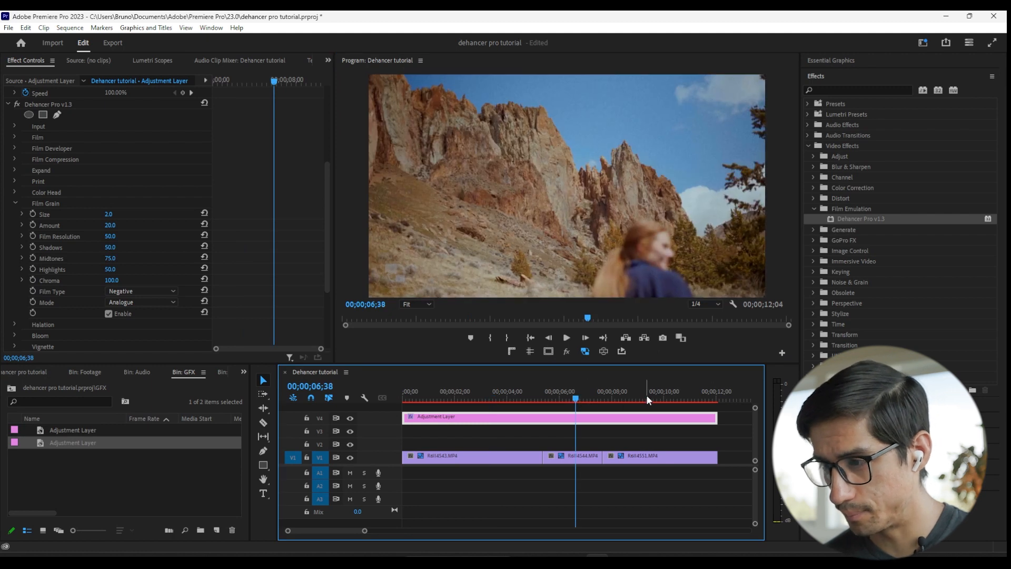
click(647, 399)
click(595, 392)
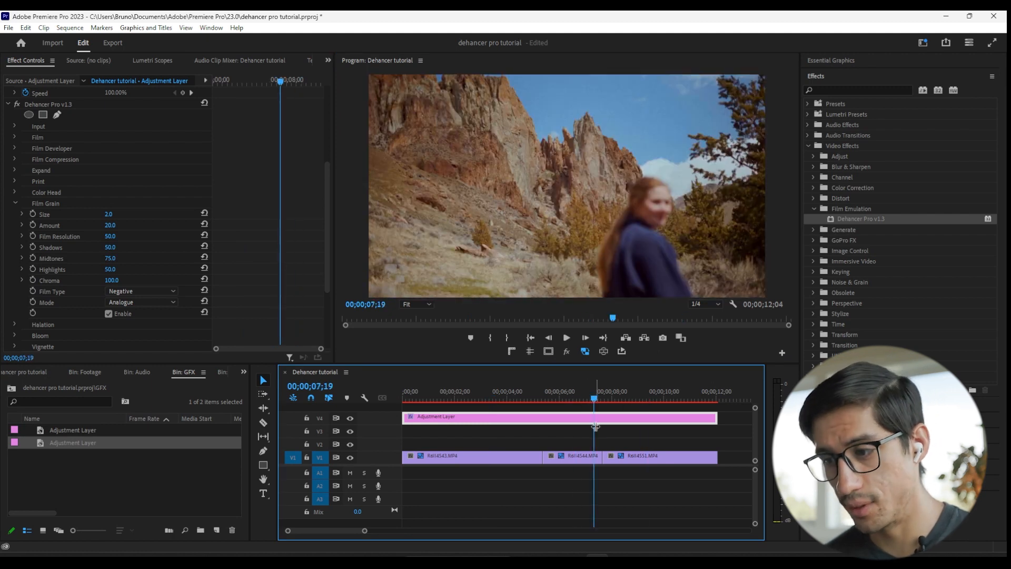
key(ctrl+grave)
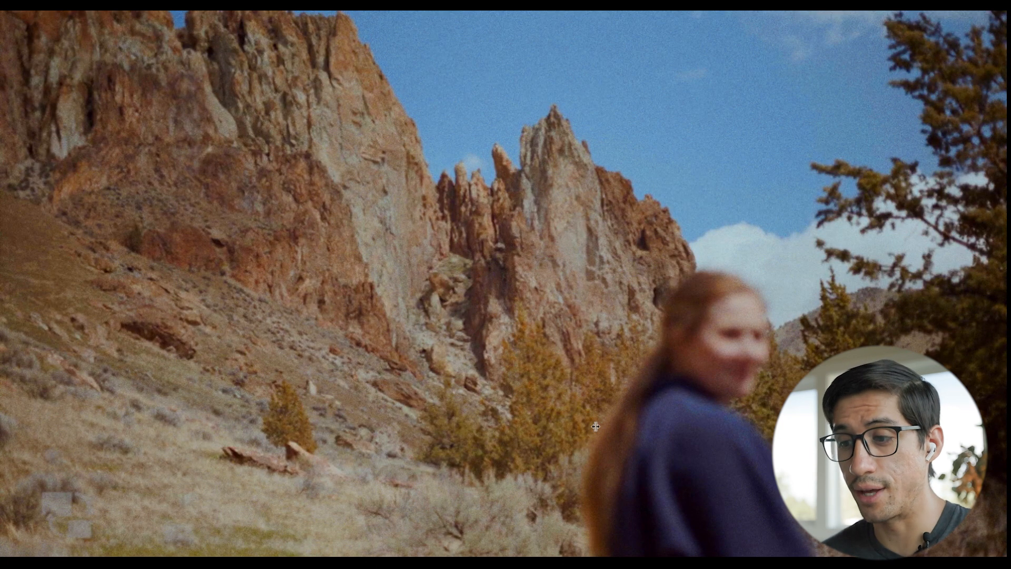
key(ctrl+grave)
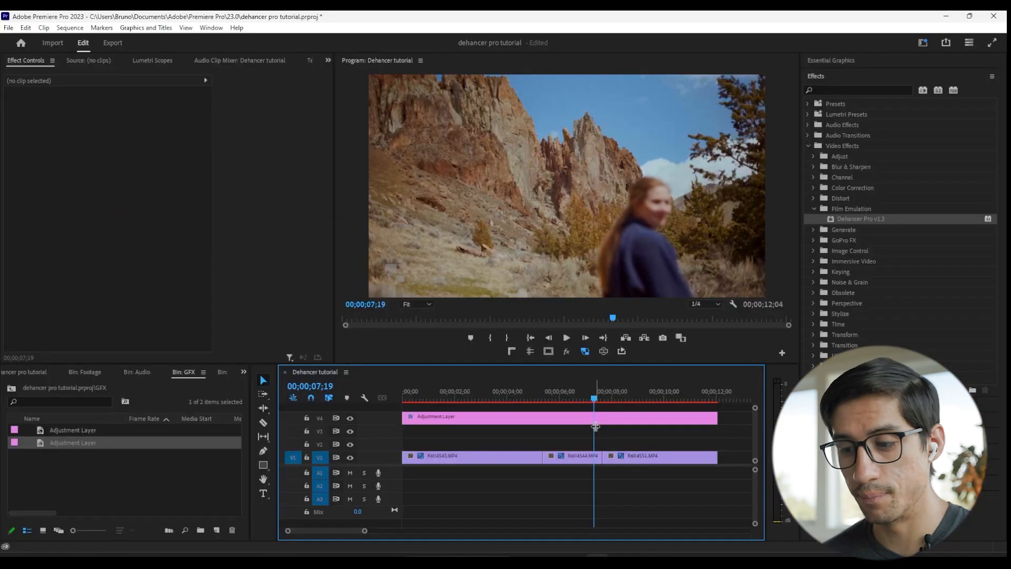
- Reselect the adjustment layer, set the Film Grain Chroma to 0 and preview the cliff clip full screen
click(509, 418)
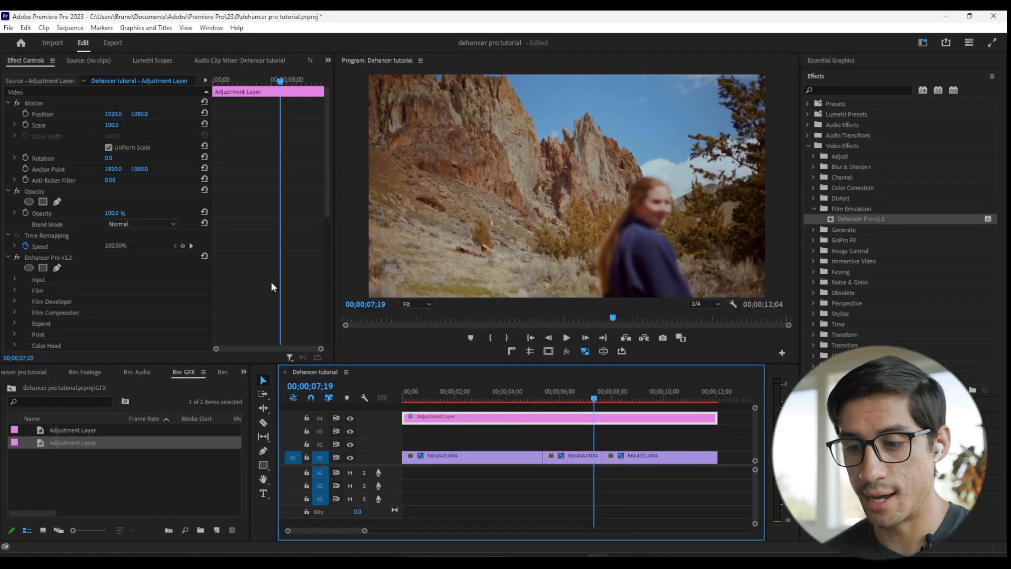
scroll(271, 282, down, 8)
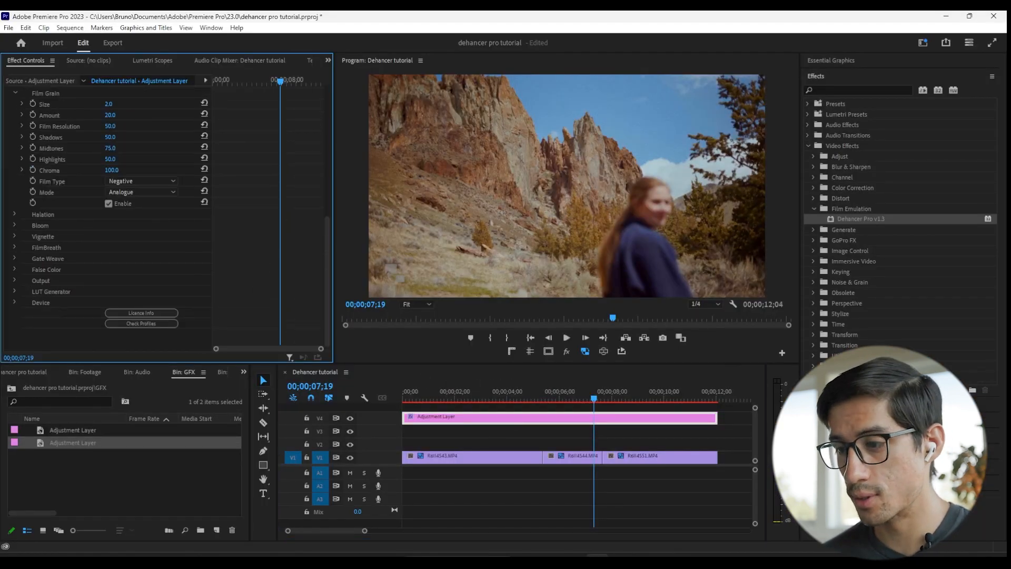
key(shift+4)
key(ctrl+grave)
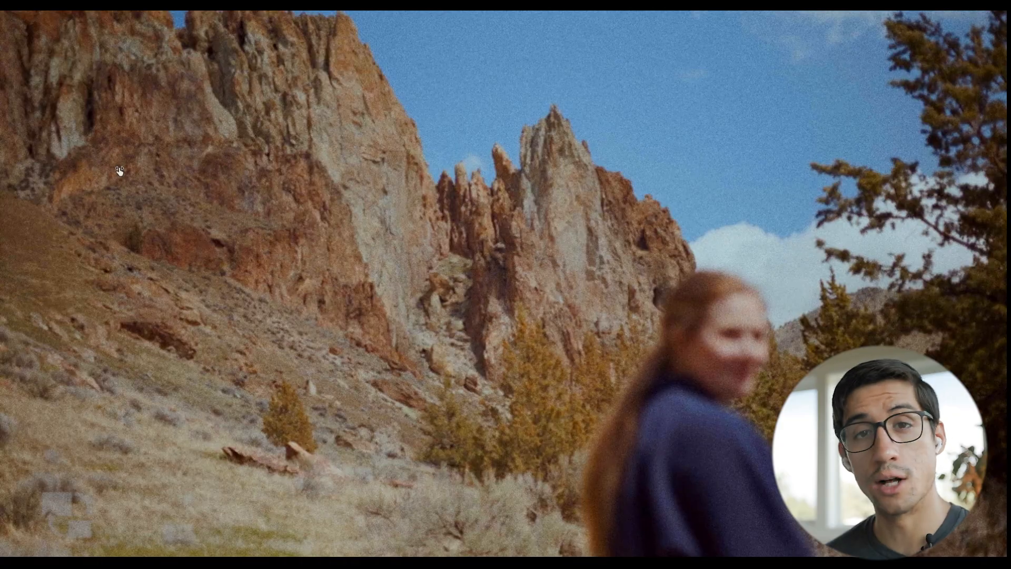
key(ctrl+grave)
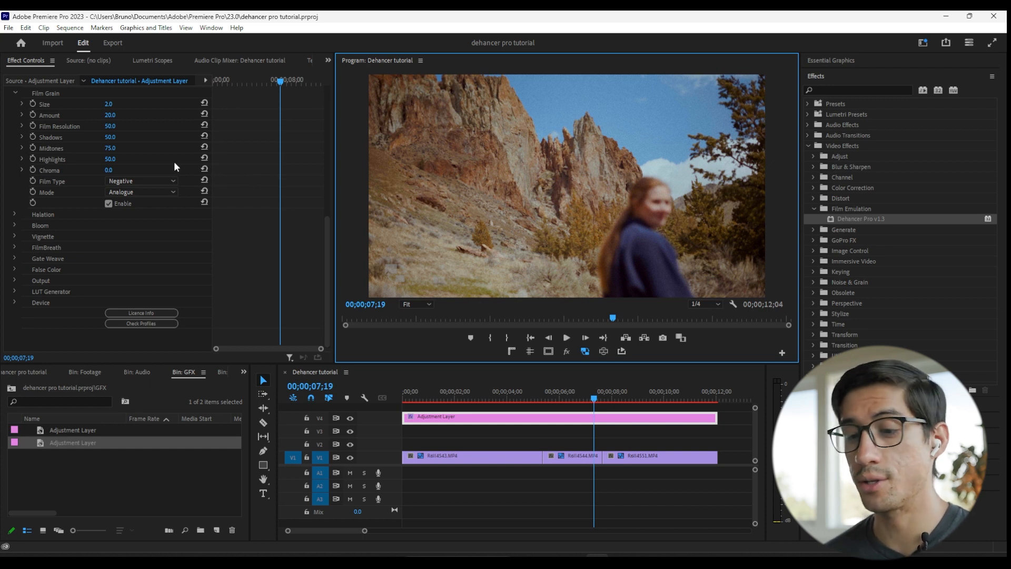
- Try the Positive Film Type for the grain, preview it full screen, then return to Negative and preview again
click(254, 185)
scroll(182, 287, up, 3)
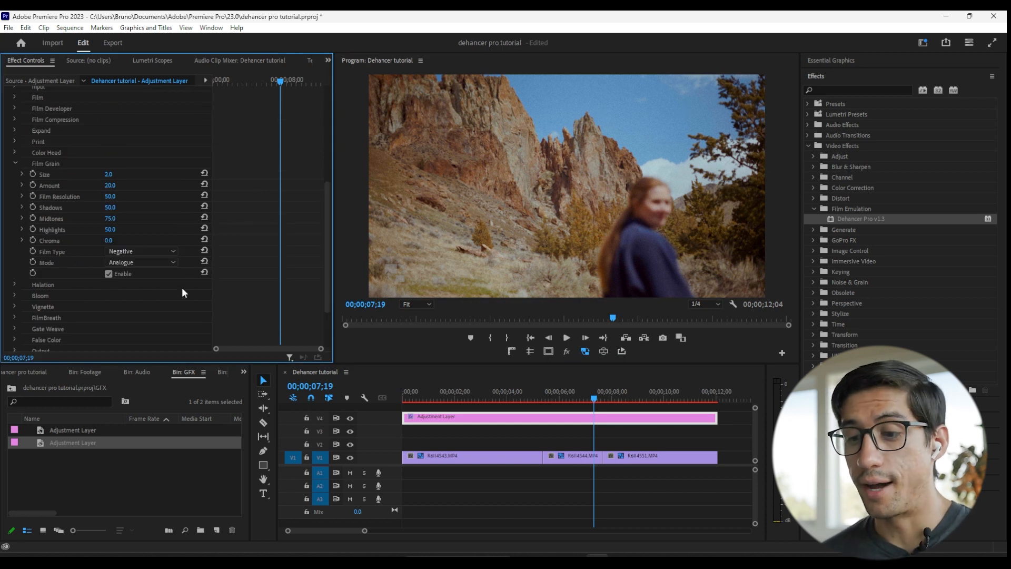
click(163, 251)
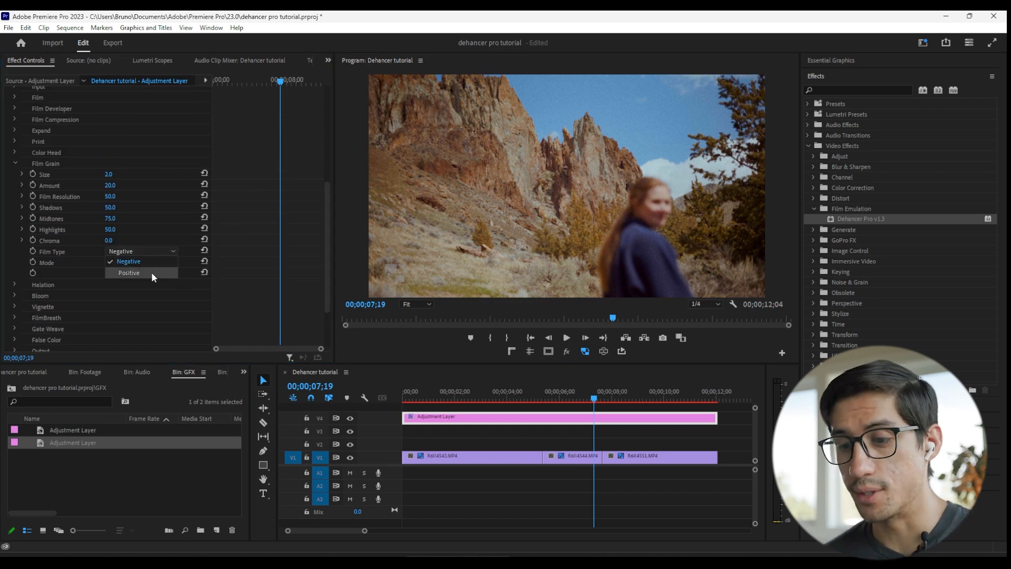
click(148, 273)
key(ctrl+grave)
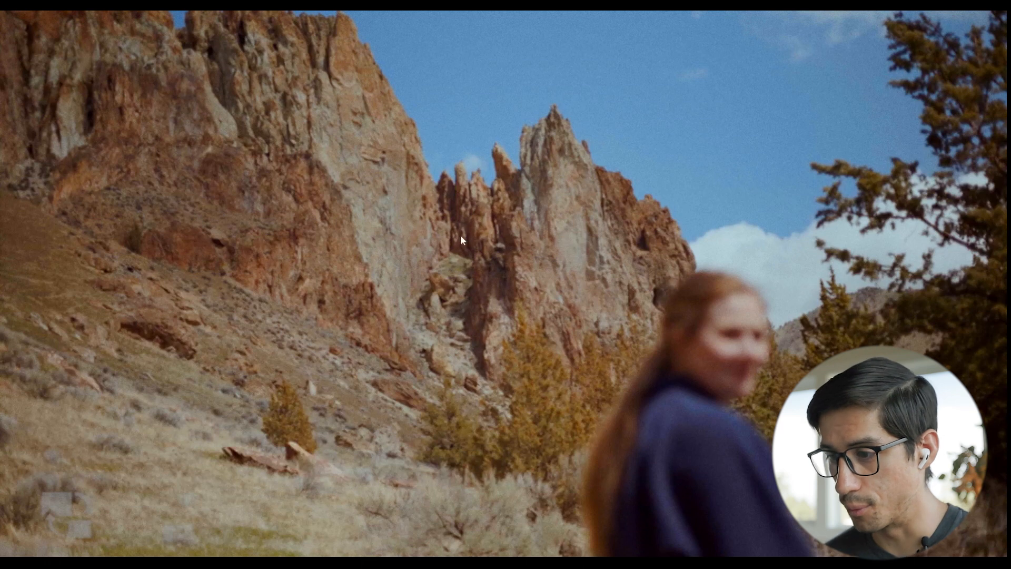
key(ctrl+grave)
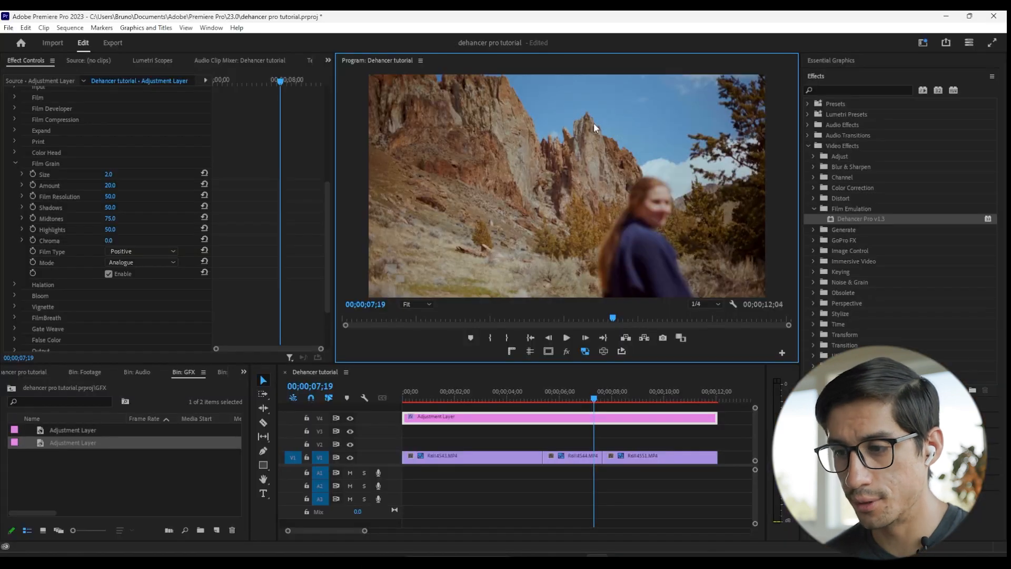
click(148, 251)
click(147, 261)
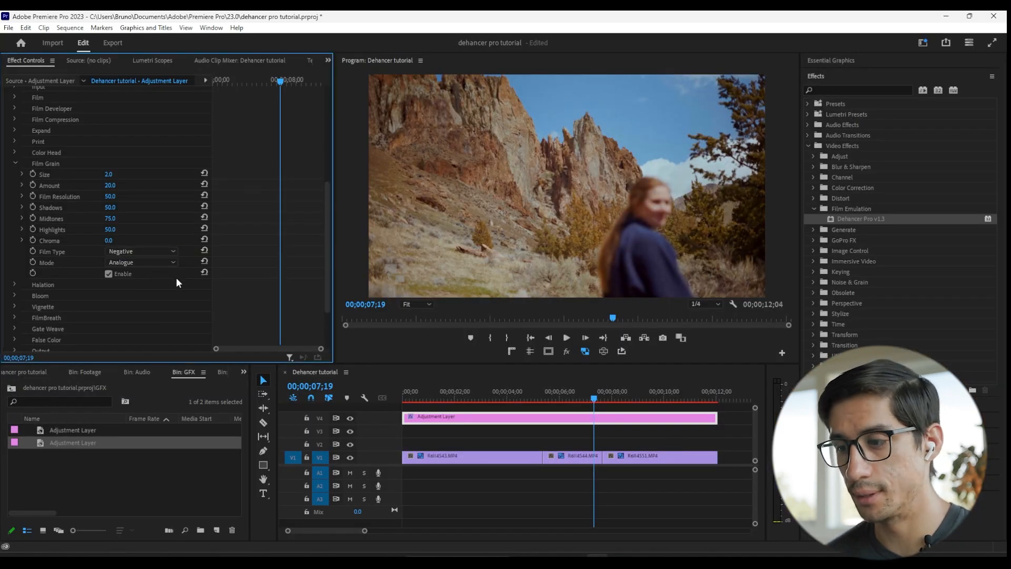
key(ctrl+grave)
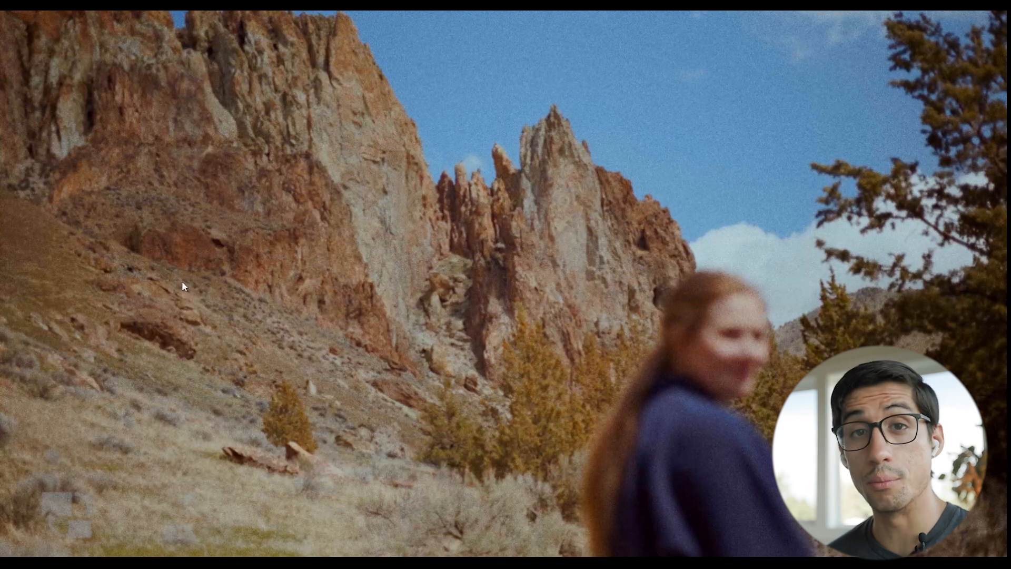
- Try the Positive Film Type with the Digital (exp.) Mode for the film grain and preview the cliff clip full screen
key(ctrl+grave)
click(163, 251)
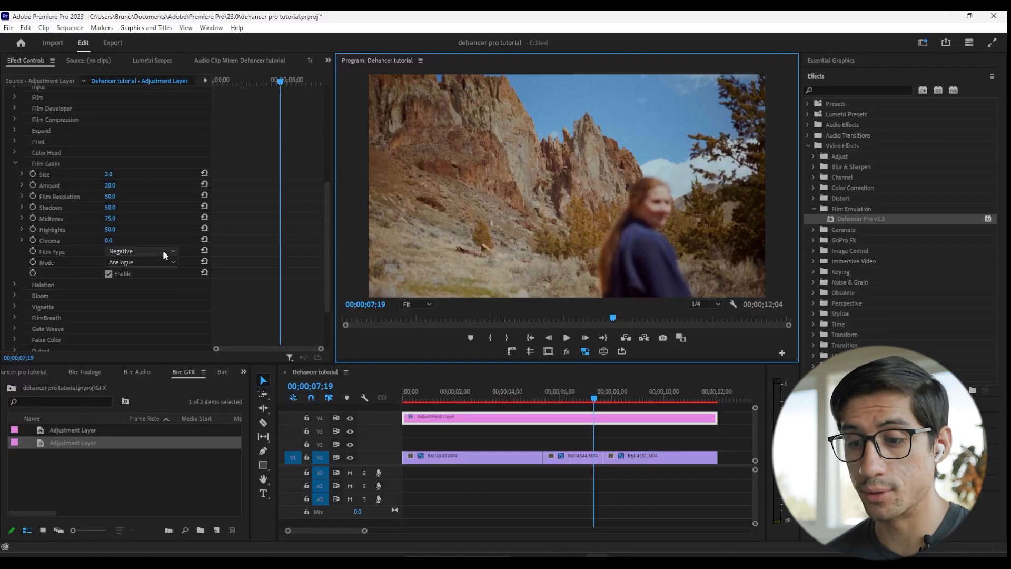
click(154, 272)
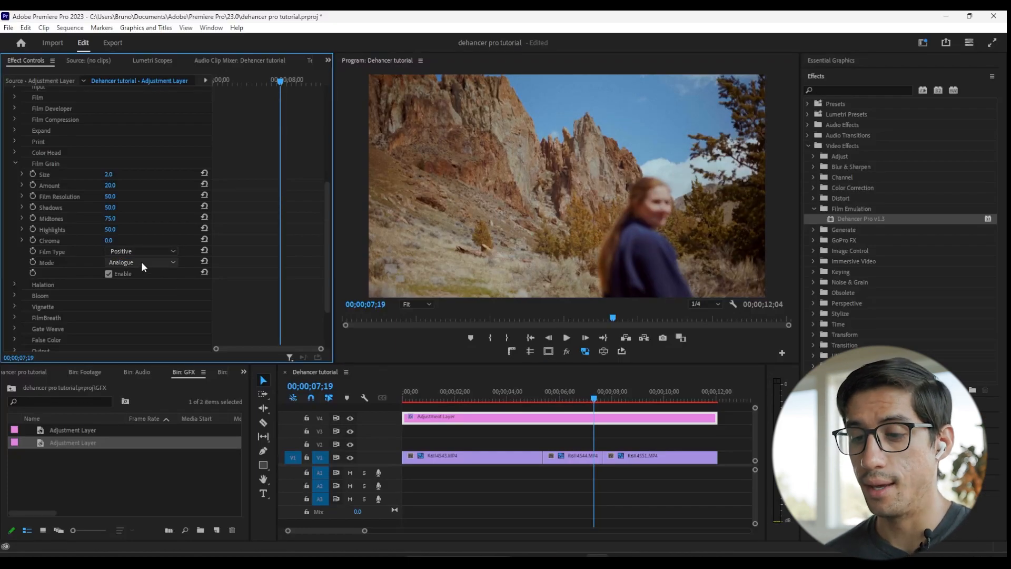
click(140, 261)
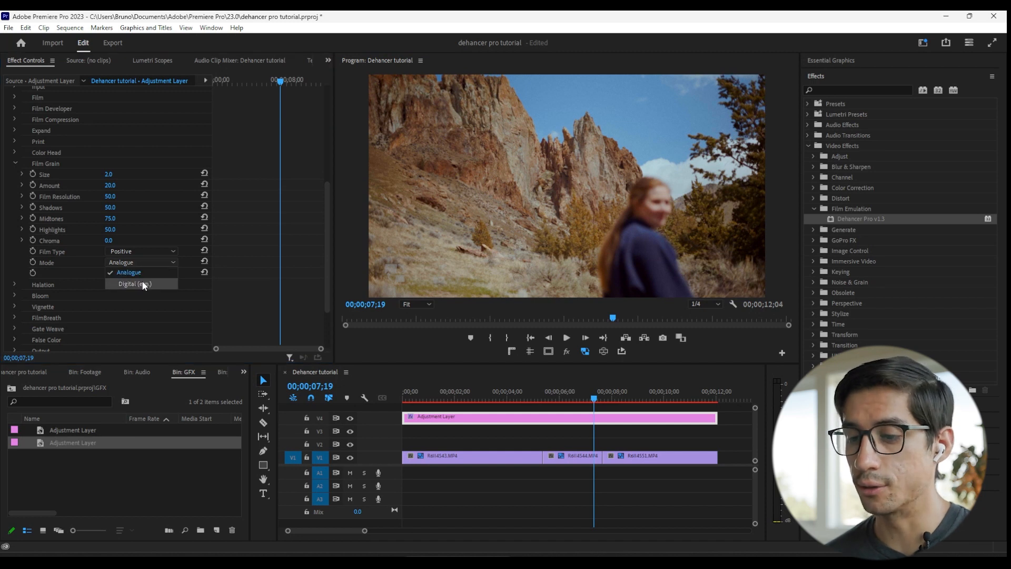
click(141, 281)
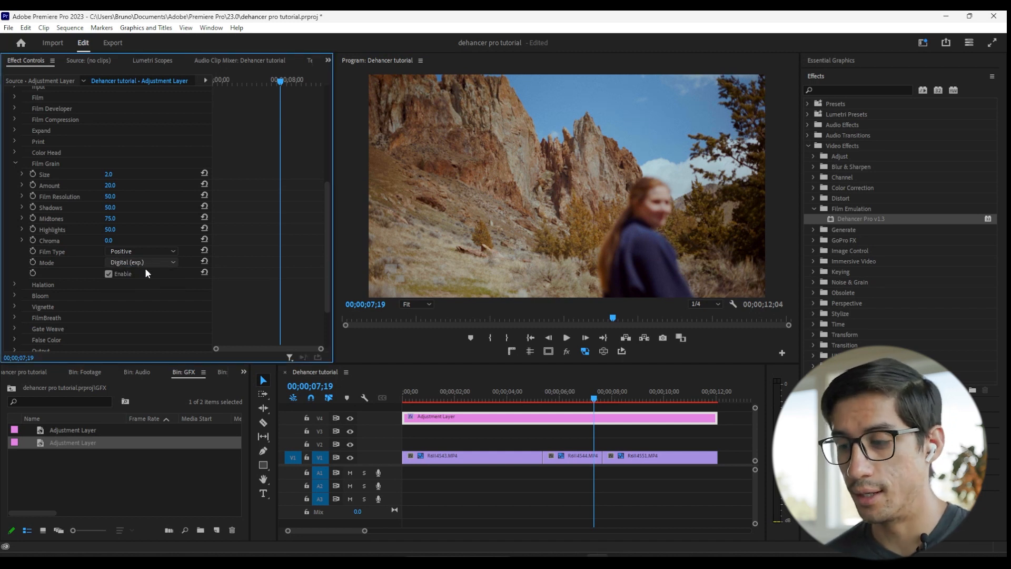
key(ctrl+grave)
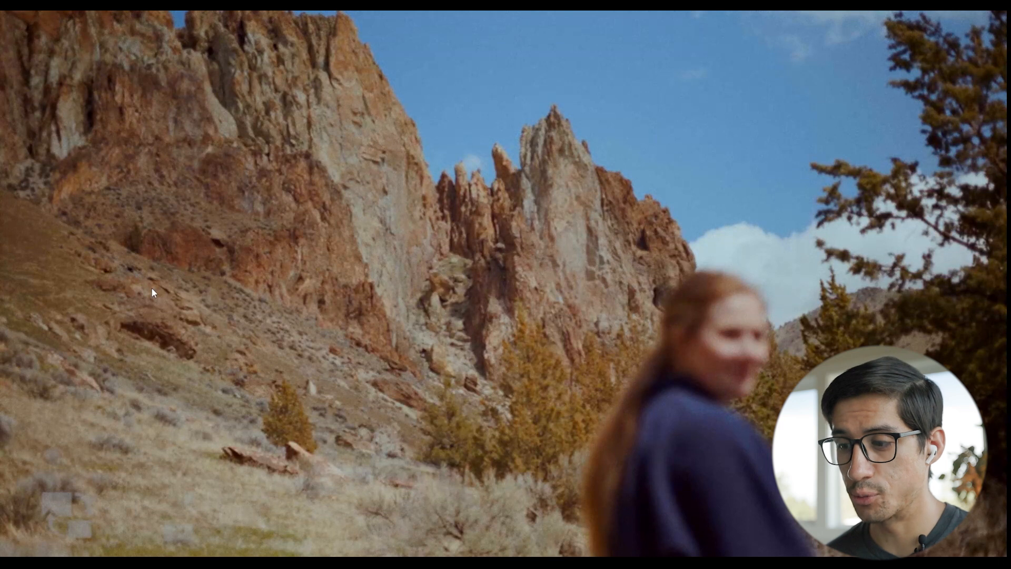
key(ctrl+grave)
- Set the Film Grain Mode back to Analogue and its Film Type back to Negative
click(157, 260)
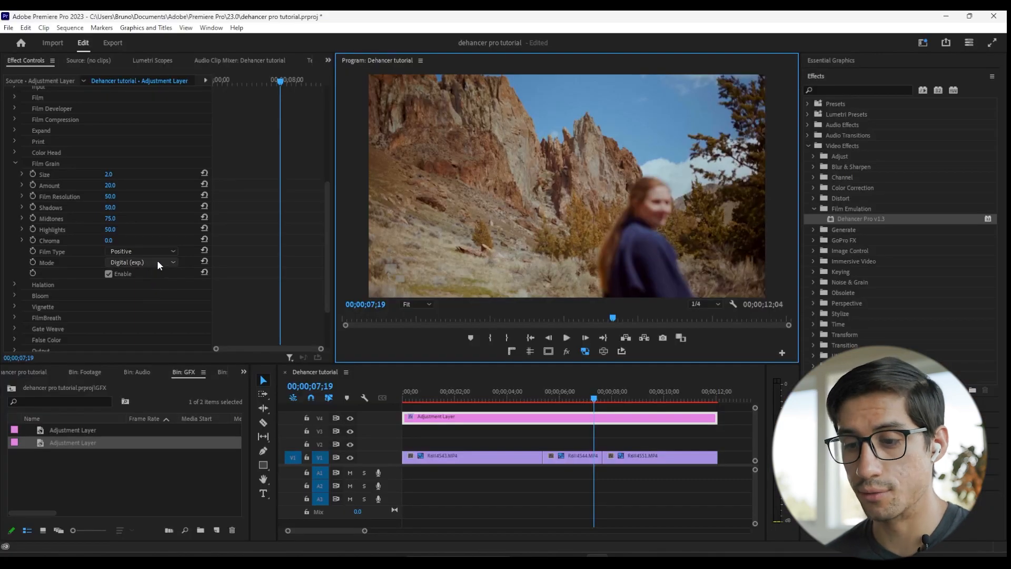
click(153, 272)
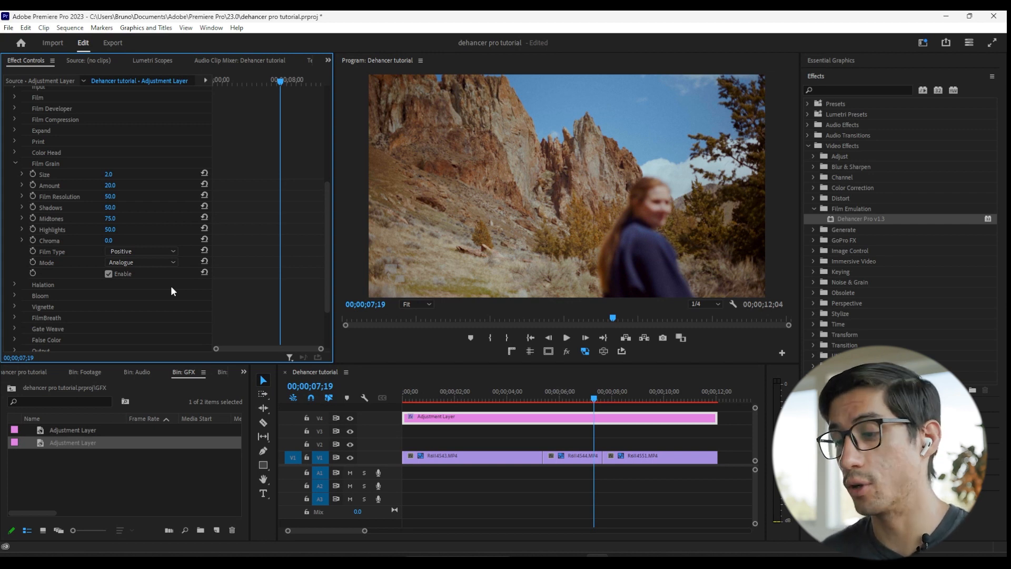
click(169, 251)
click(163, 259)
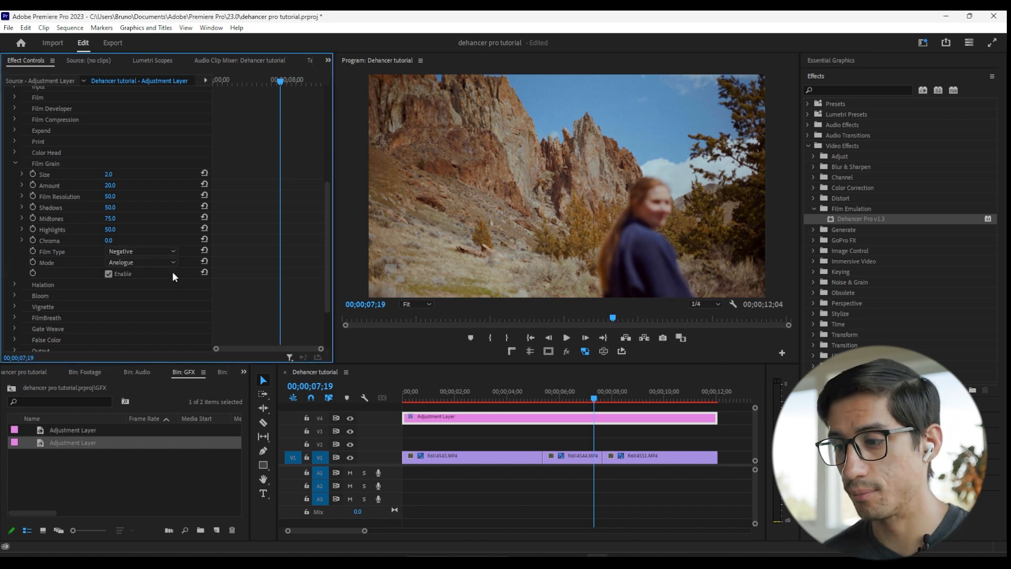
click(182, 284)
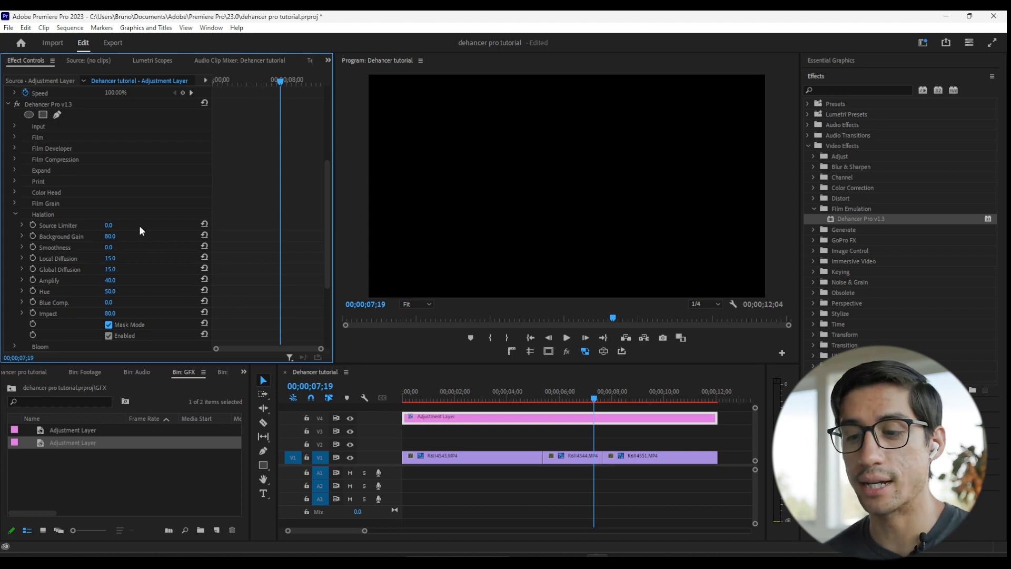
- Try a Halation Source Limiter of 100 and a Background Gain of 100, resetting each parameter to its default
click(117, 226)
text(100)
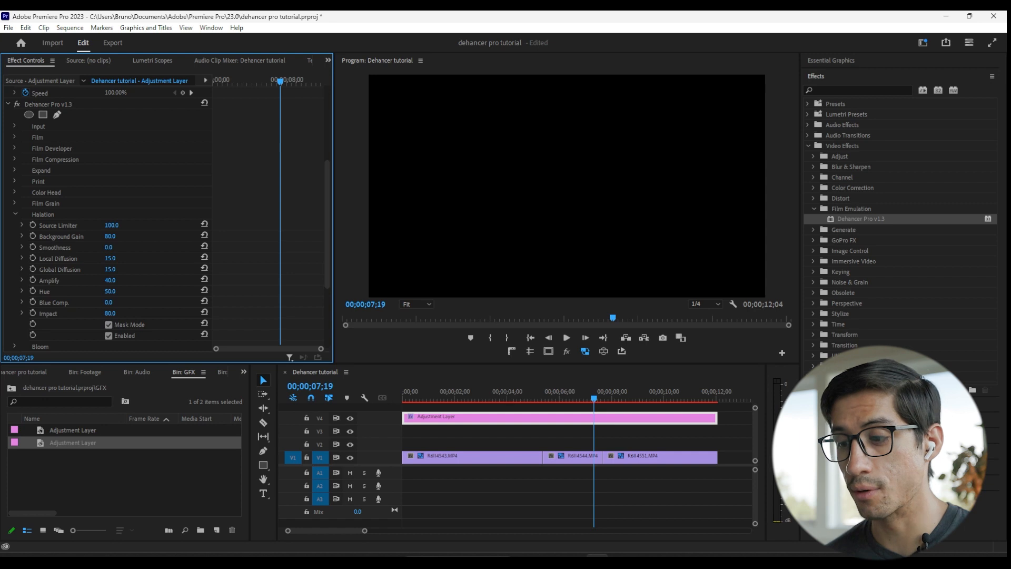
key(Return)
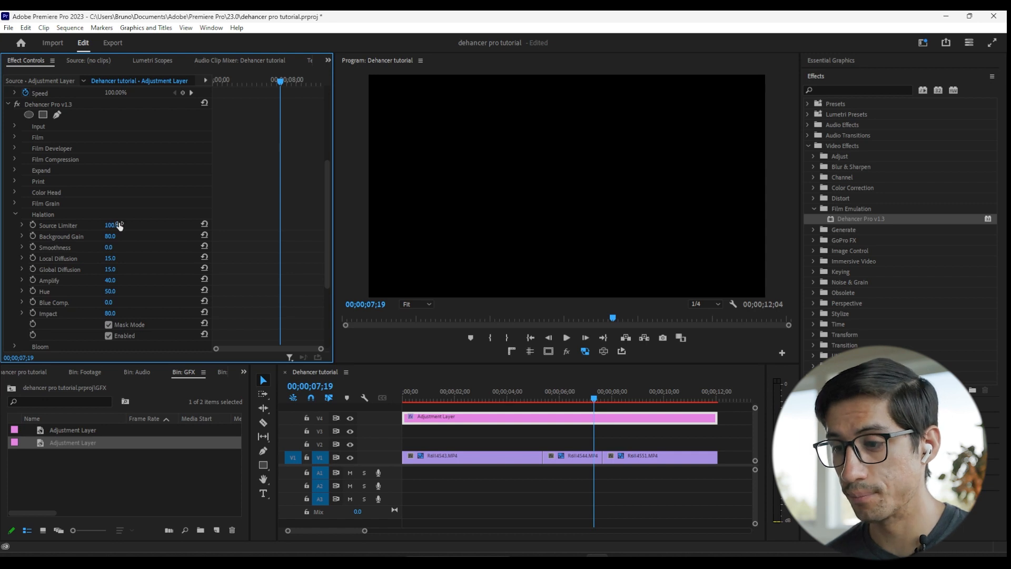
click(204, 224)
mouse_move(107, 238)
mouse_down()
mouse_move(149, 237)
mouse_move(92, 238)
mouse_move(113, 238)
mouse_up()
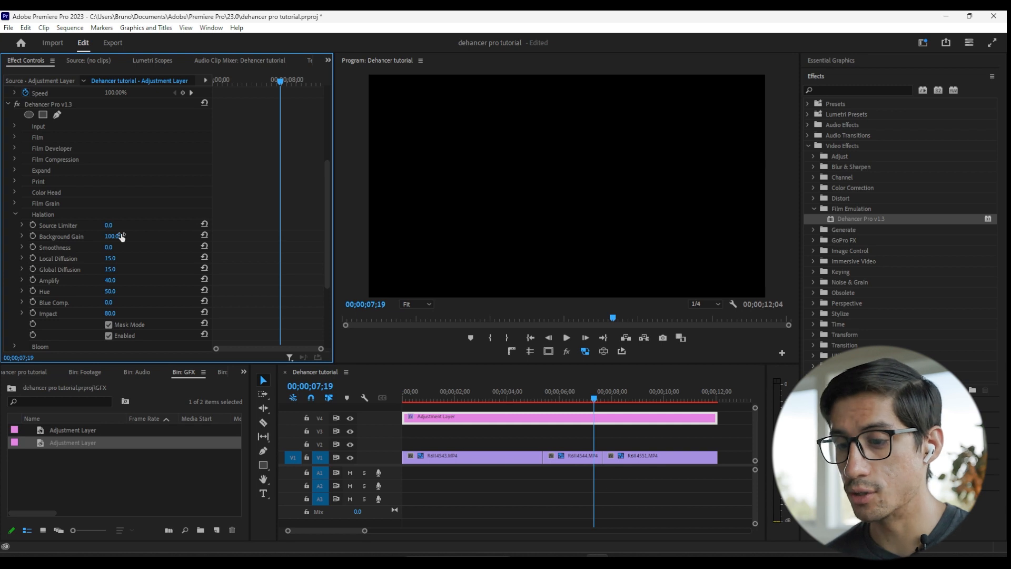
click(204, 236)
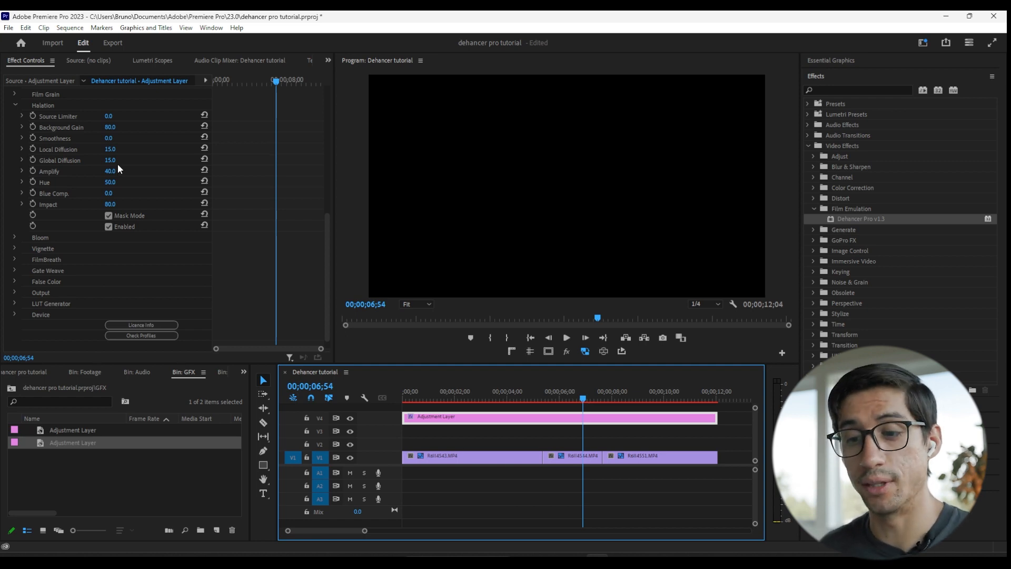
- Set the Halation Local Diffusion and Global Diffusion to 100 and preview the halation mask full screen
click(110, 149)
text(100)
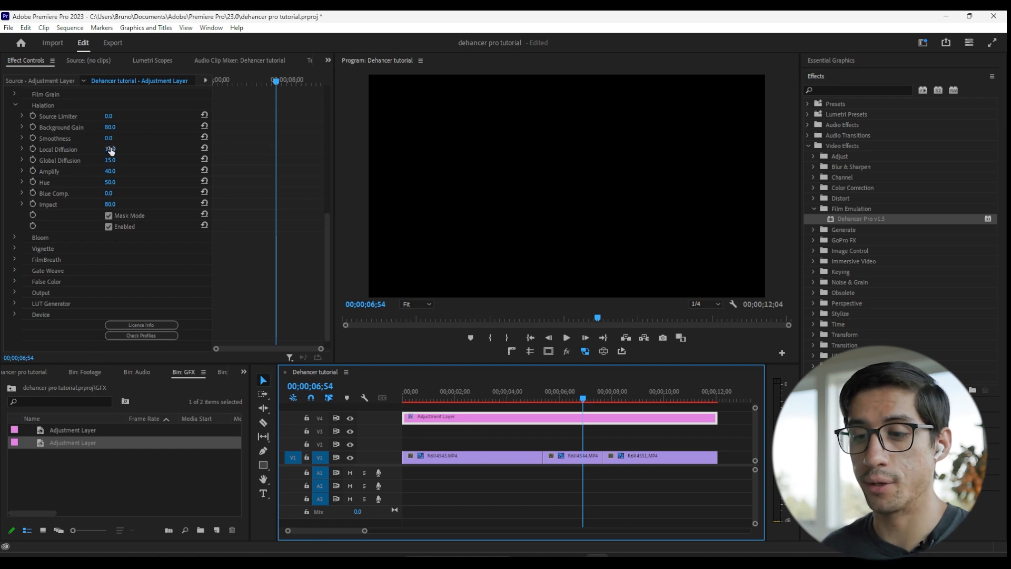
key(Return)
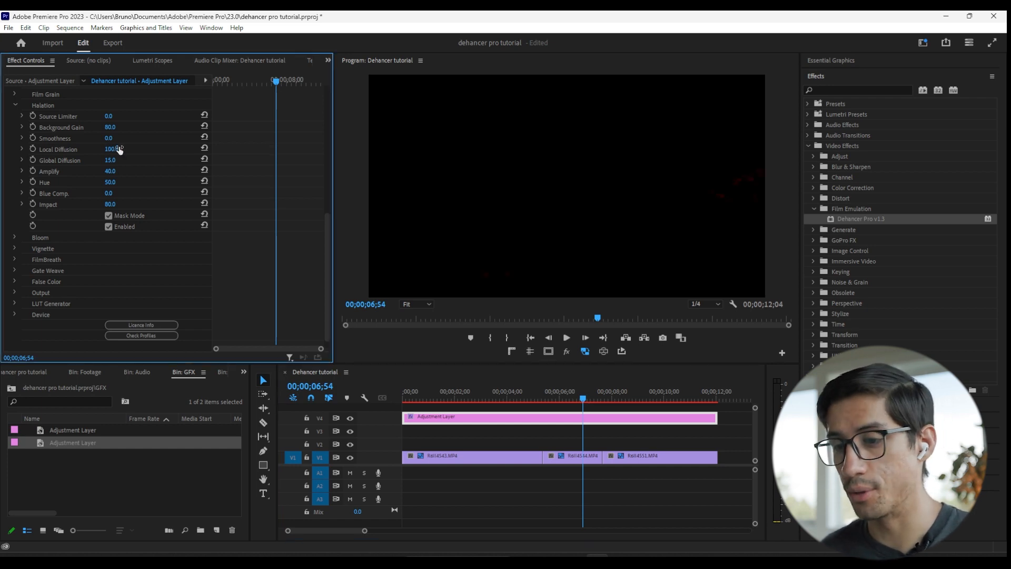
click(111, 160)
text(100)
key(Return)
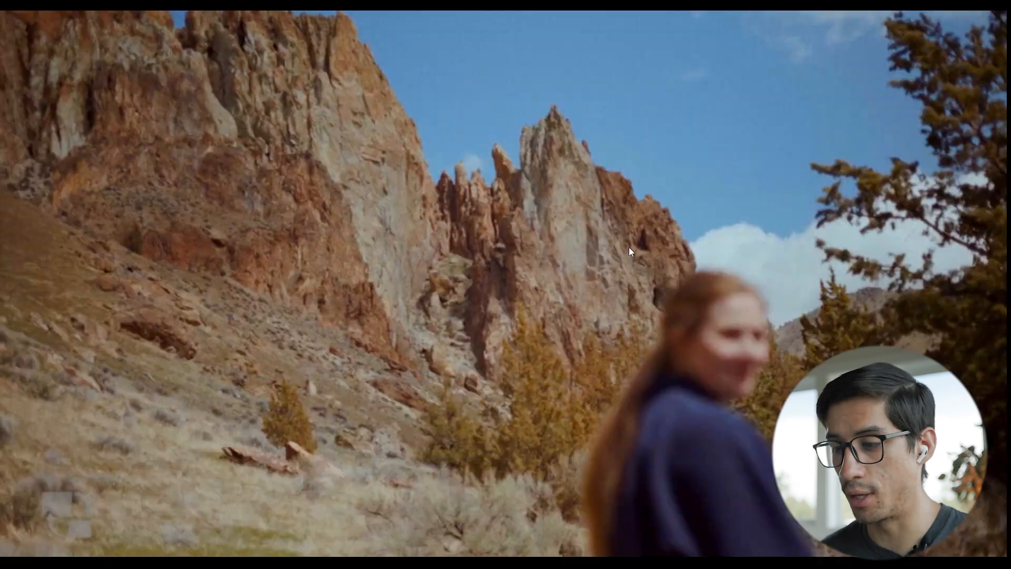
key(ctrl+grave)
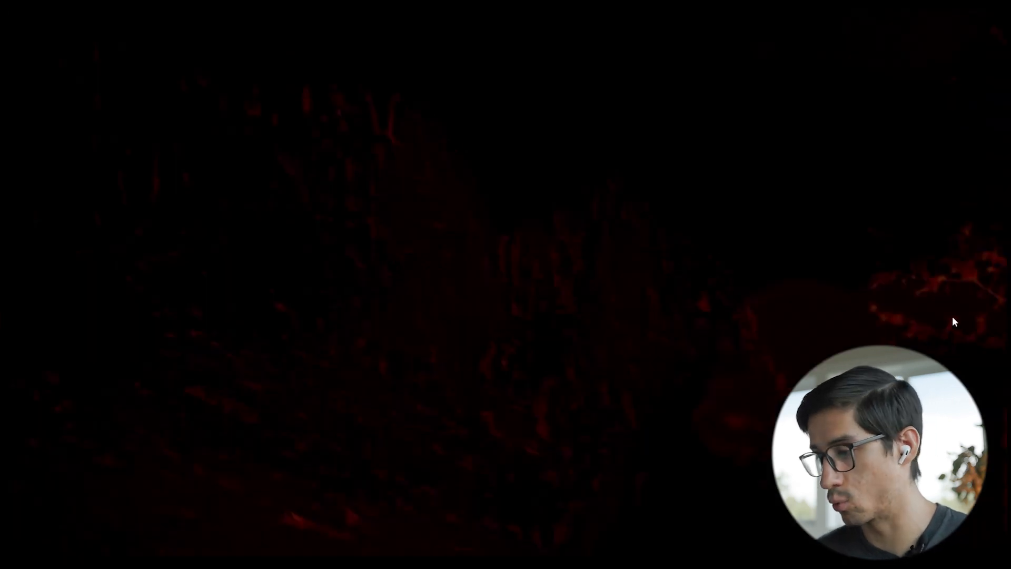
key(ctrl+grave)
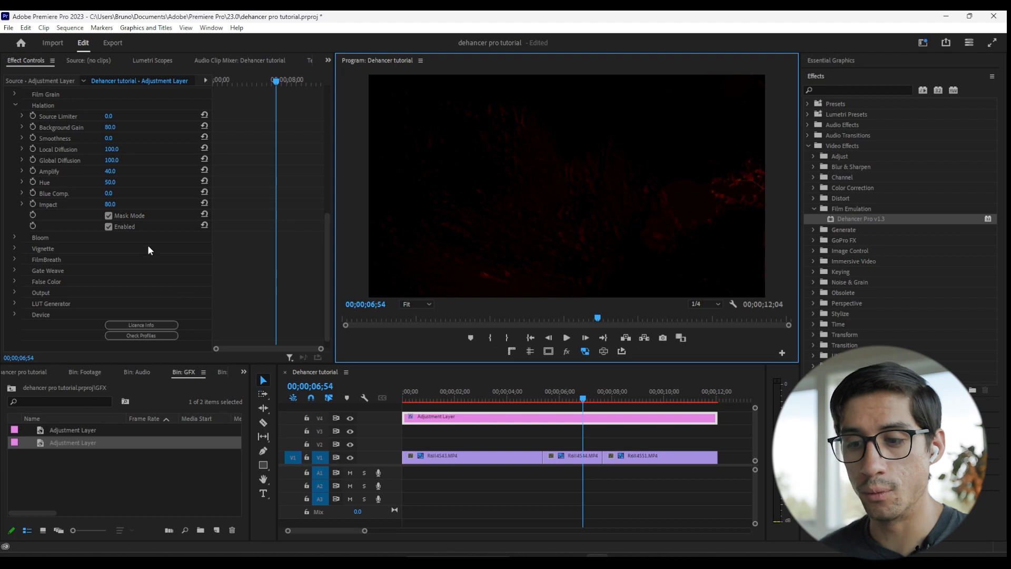
- Turn off the Halation Mask Mode to preview the cliff clip full screen, and turn Mask Mode back on
click(108, 216)
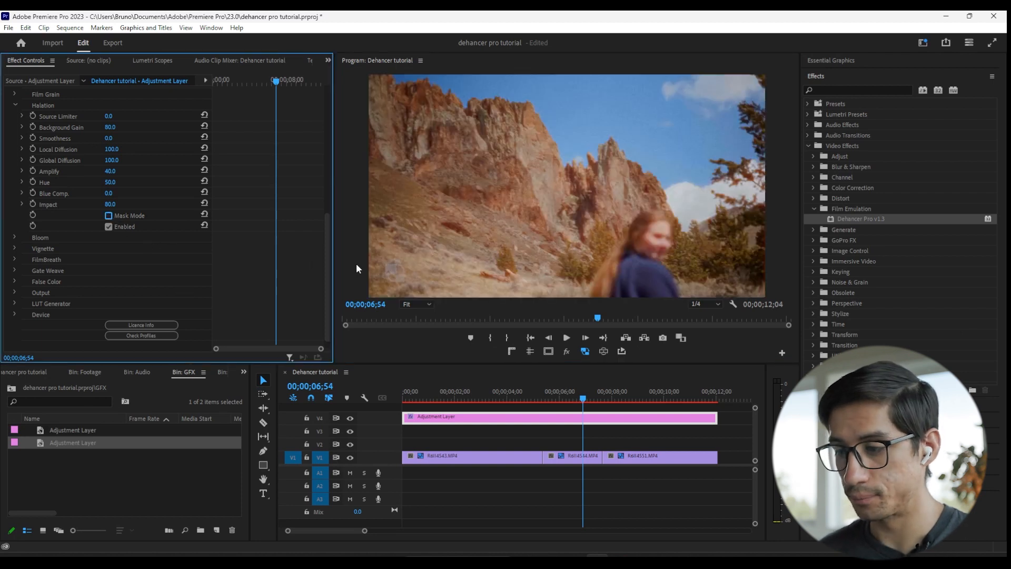
key(ctrl+grave)
key(ctrl+grave)
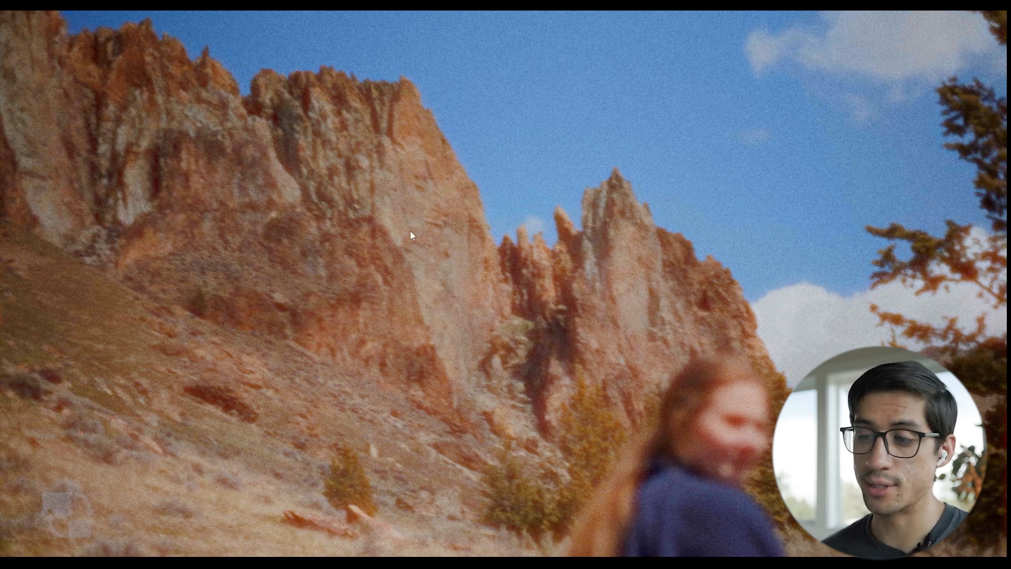
key(Escape)
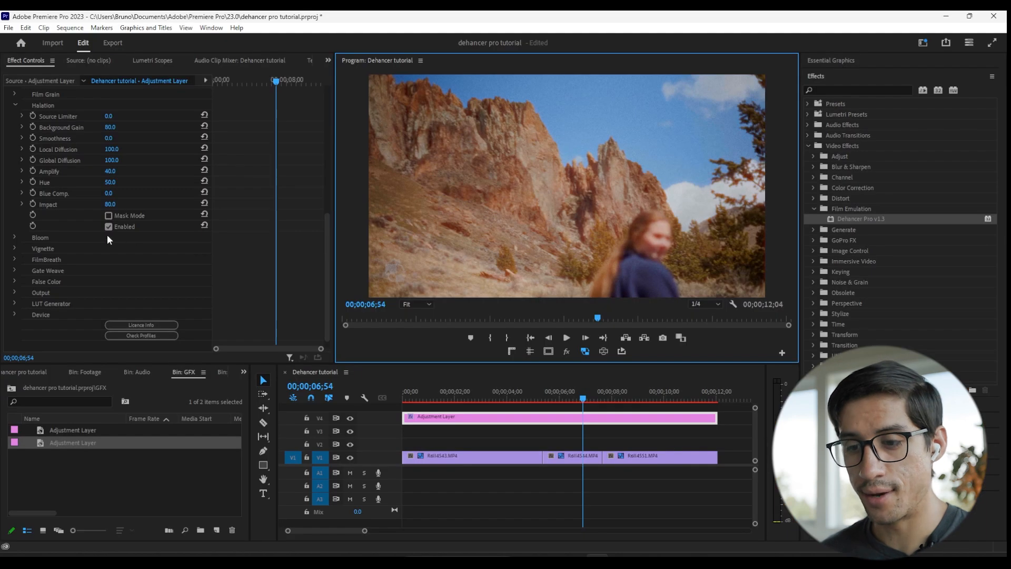
click(108, 216)
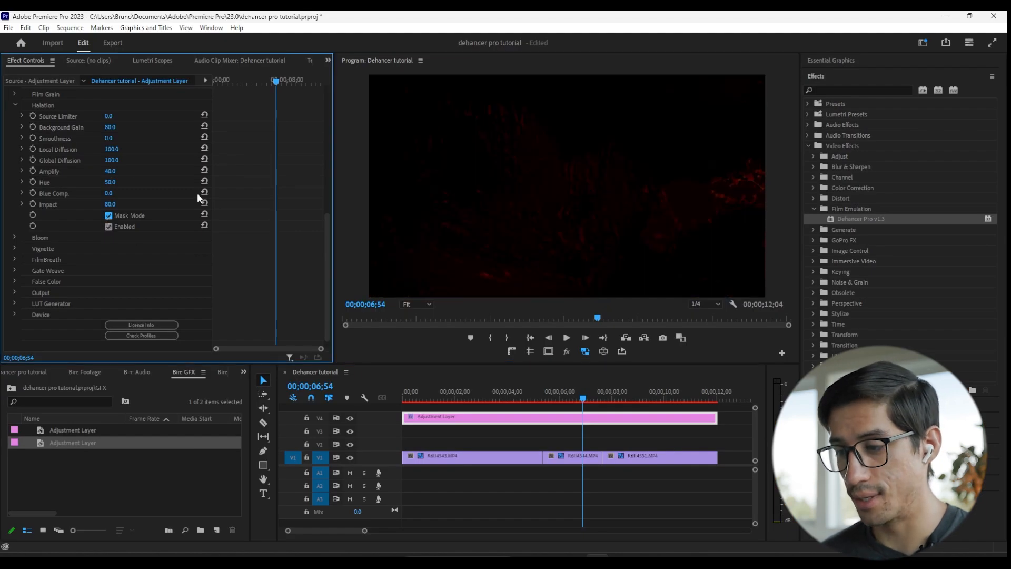
- Reset the Halation Global Diffusion, set it to 35 and preview the mask full screen
click(204, 159)
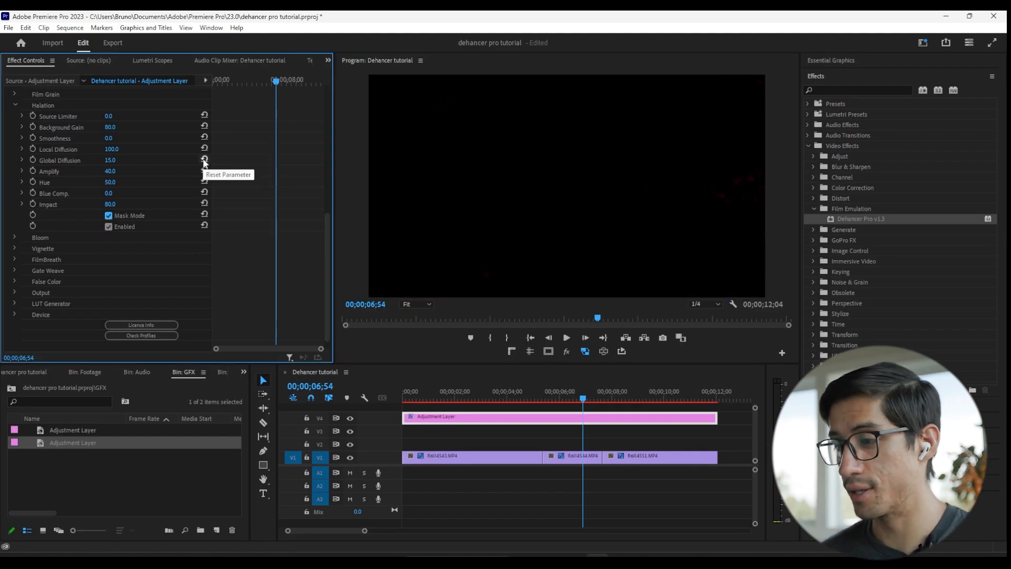
click(125, 161)
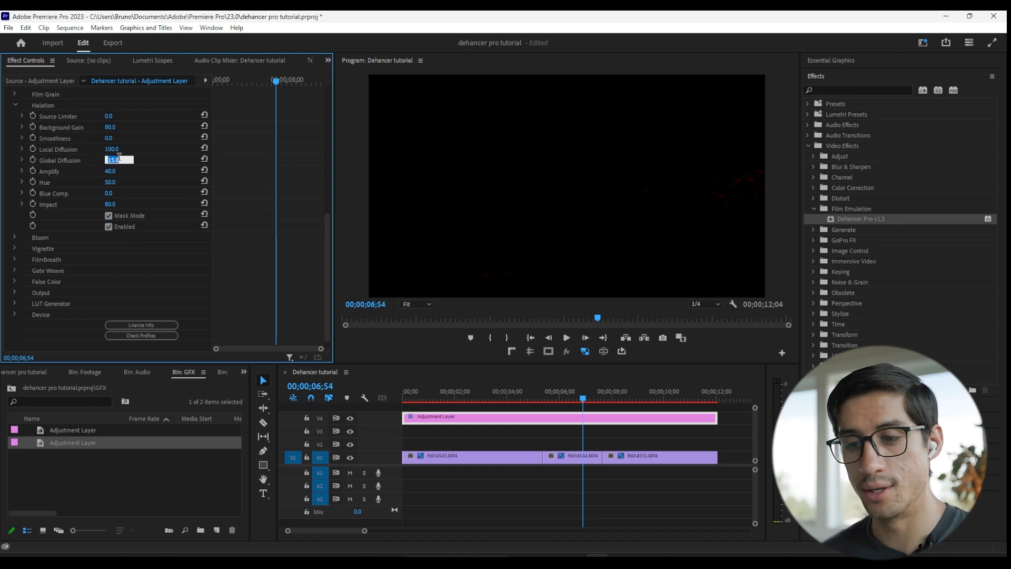
text(3)
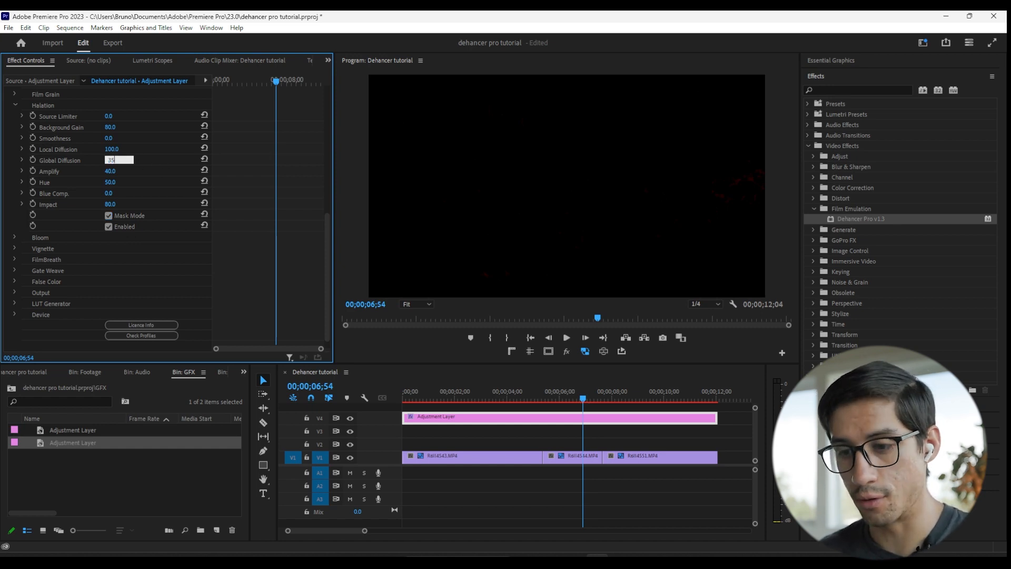
text(5)
key(Return)
key(ctrl+grave)
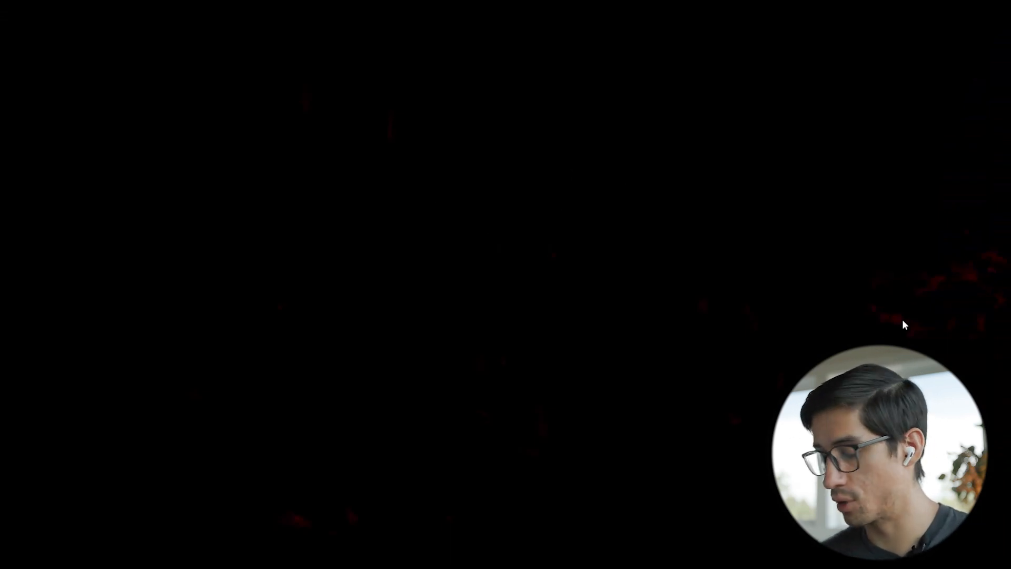
key(ctrl+grave)
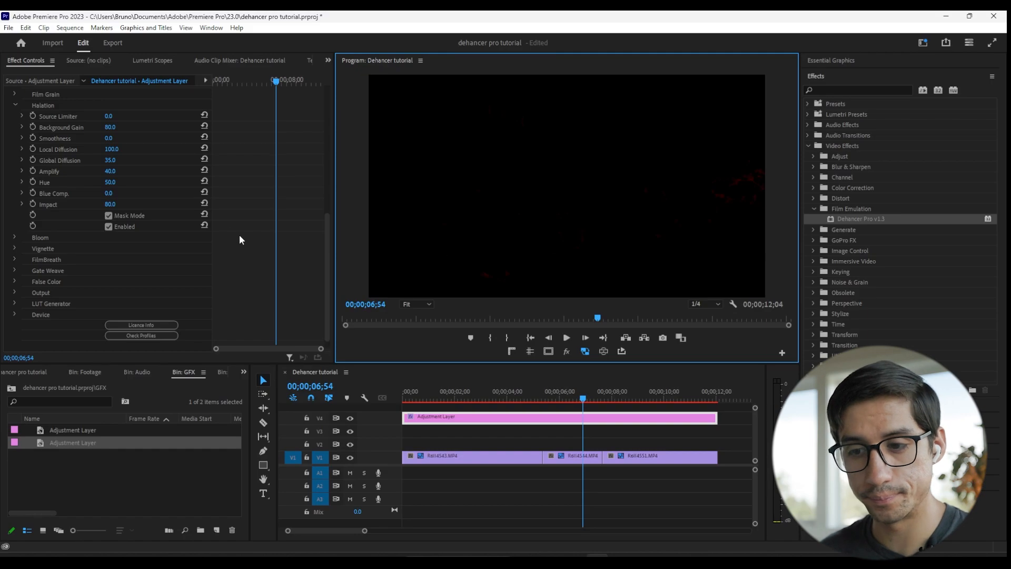
- Set the Halation Amplify to 100 and try Hue values of 0 and 98 before returning Hue to 50
click(113, 172)
drag(113, 171, 159, 204)
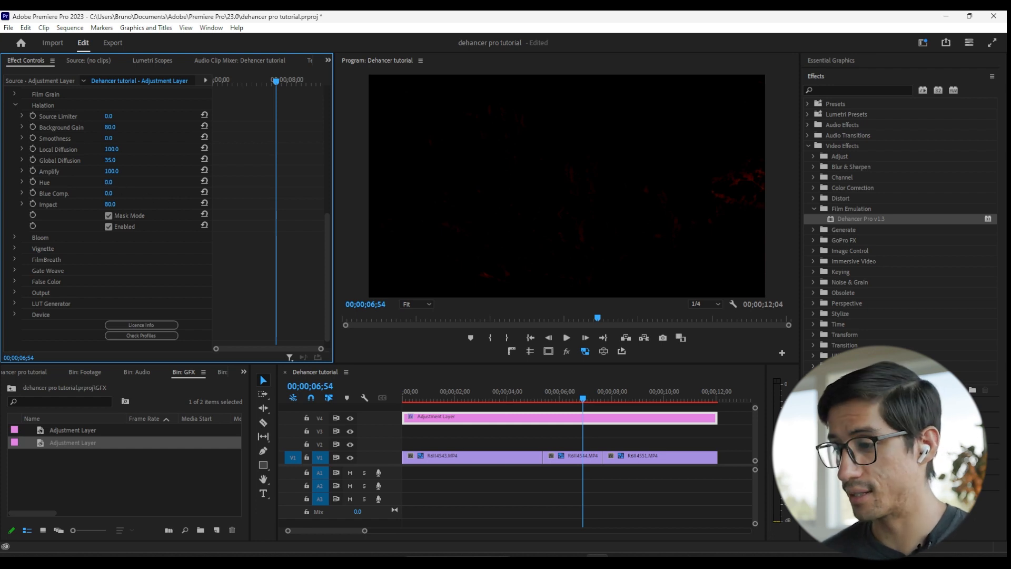
drag(116, 183, 90, 183)
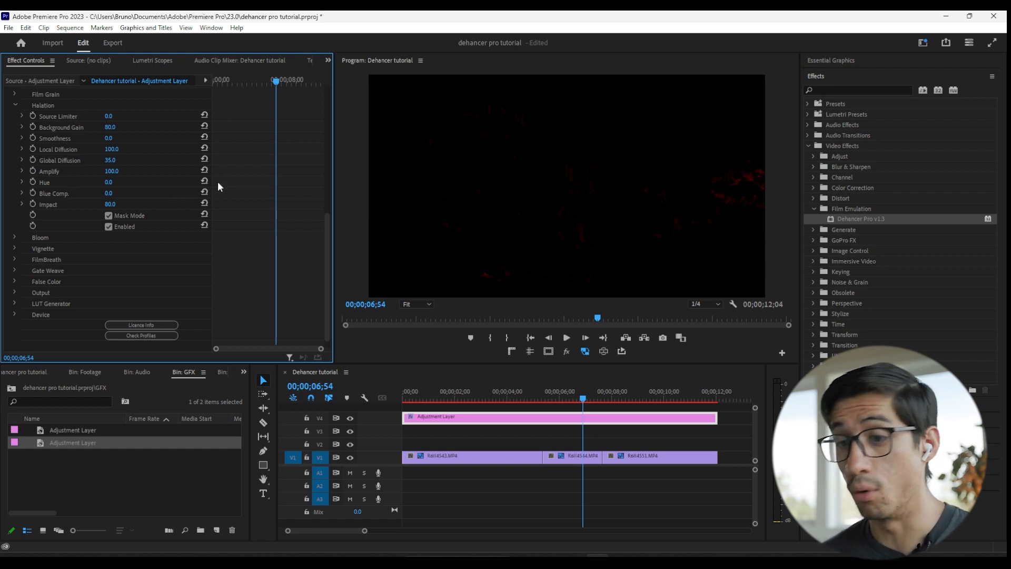
drag(107, 184, 120, 182)
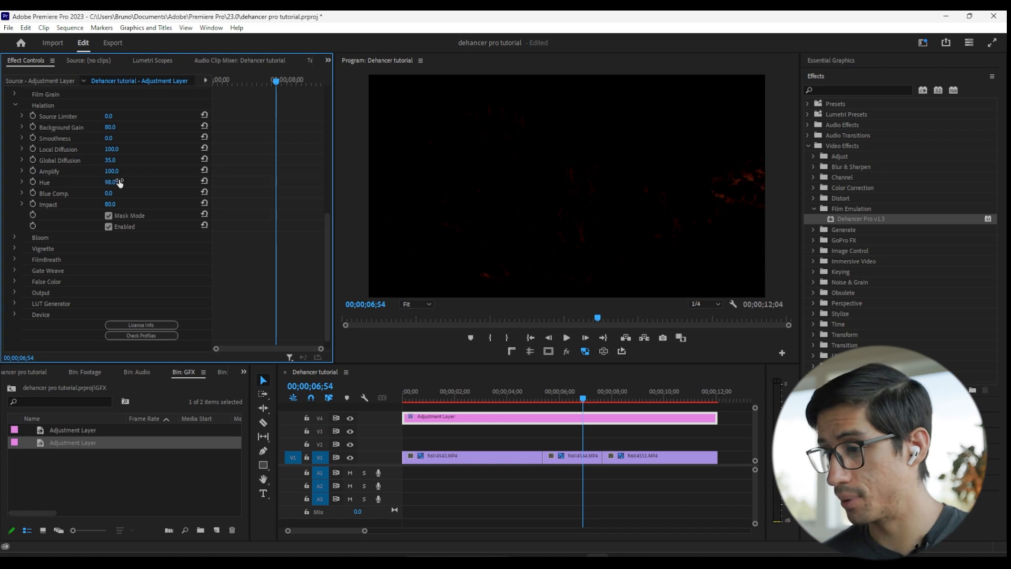
key(ctrl+grave)
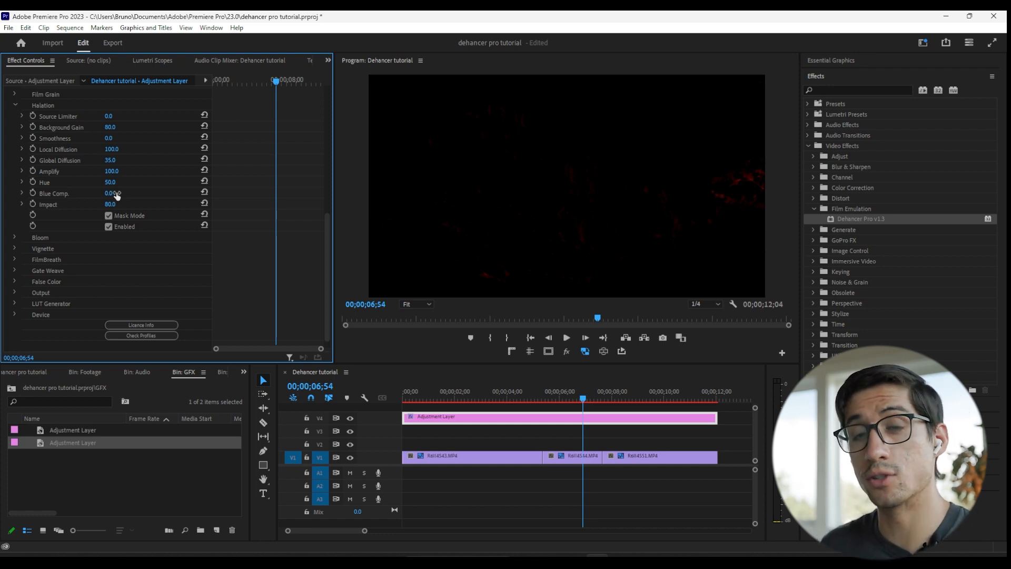
- Enter a Halation Blue Comp. value of 0 and set the Impact to 100
click(110, 193)
text(0)
key(Return)
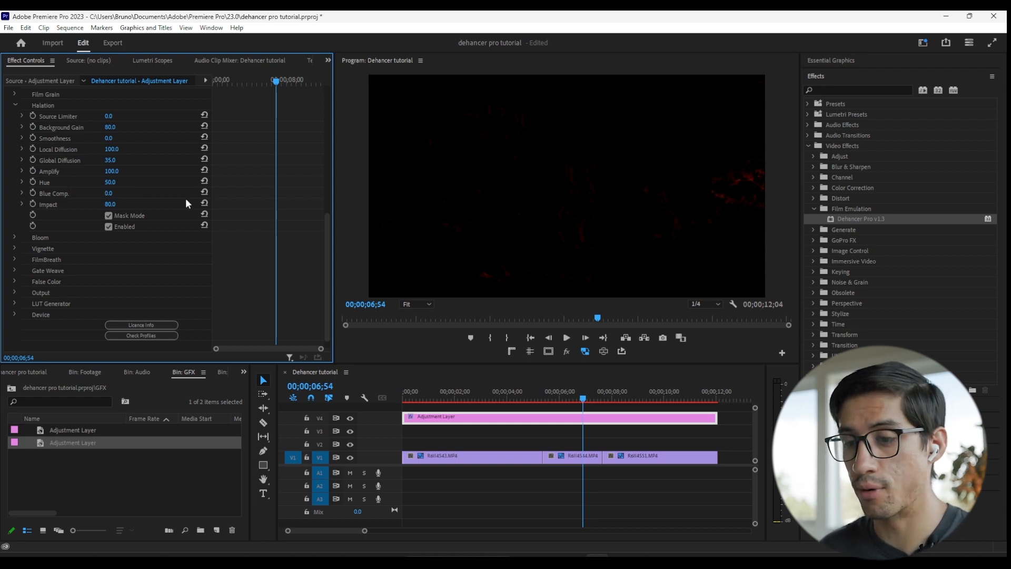
click(110, 193)
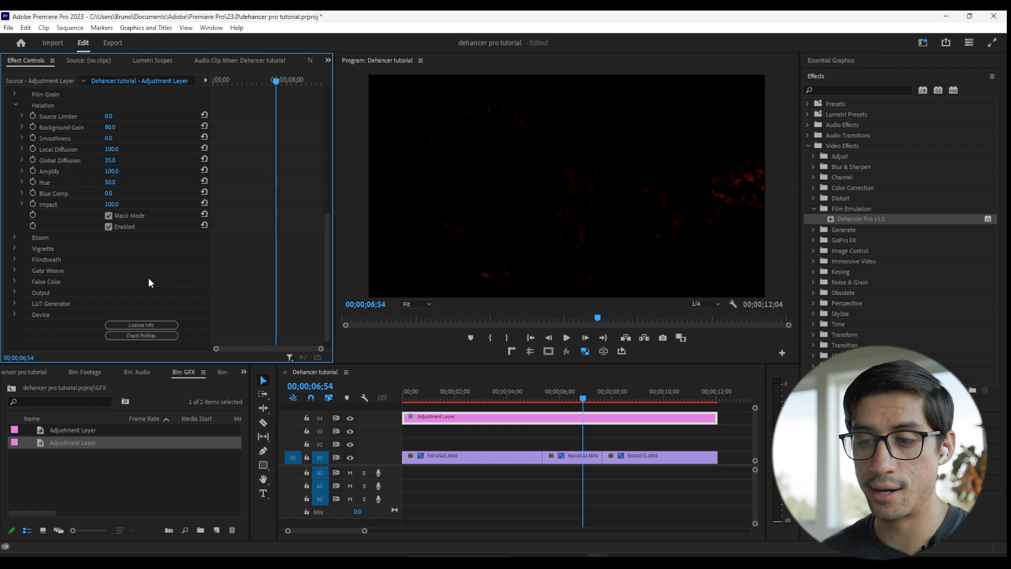
- Turn off the Halation Mask Mode, deselect the adjustment layer and play the sequence from its start
click(108, 215)
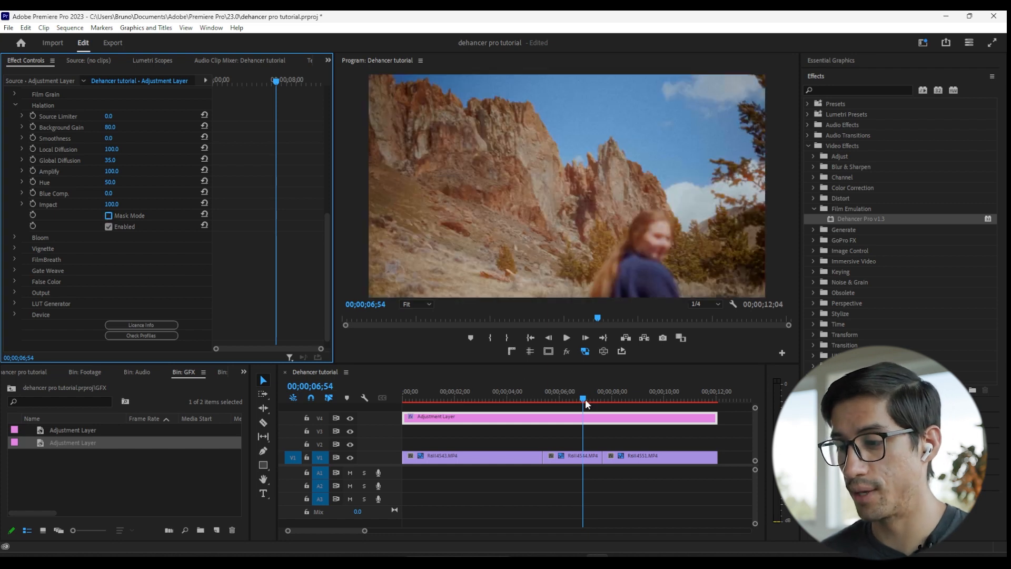
click(587, 436)
key(Home)
key(space)
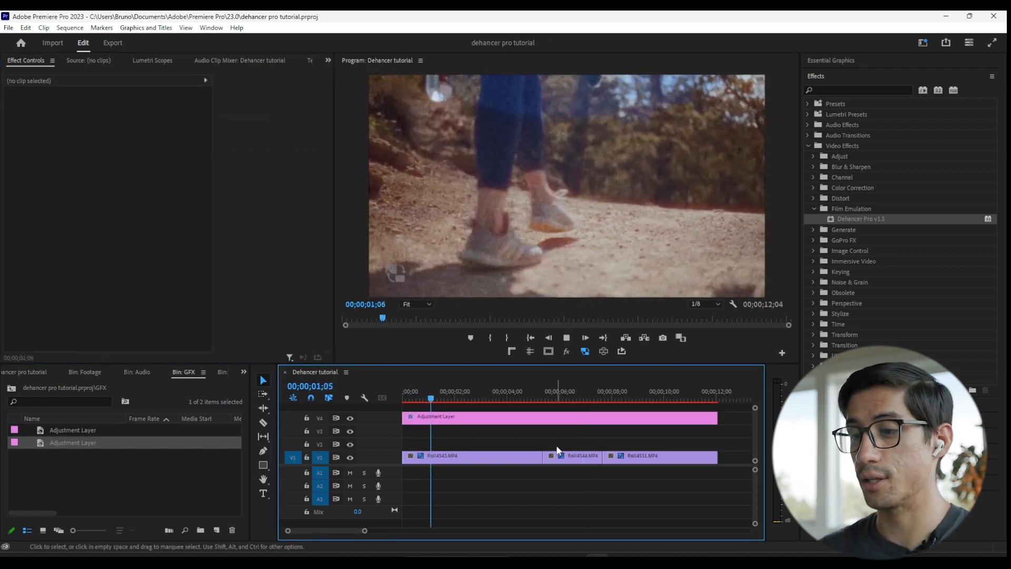
- Stop the playback at 00;00;03;01 and preview the graded frame full screen
key(space)
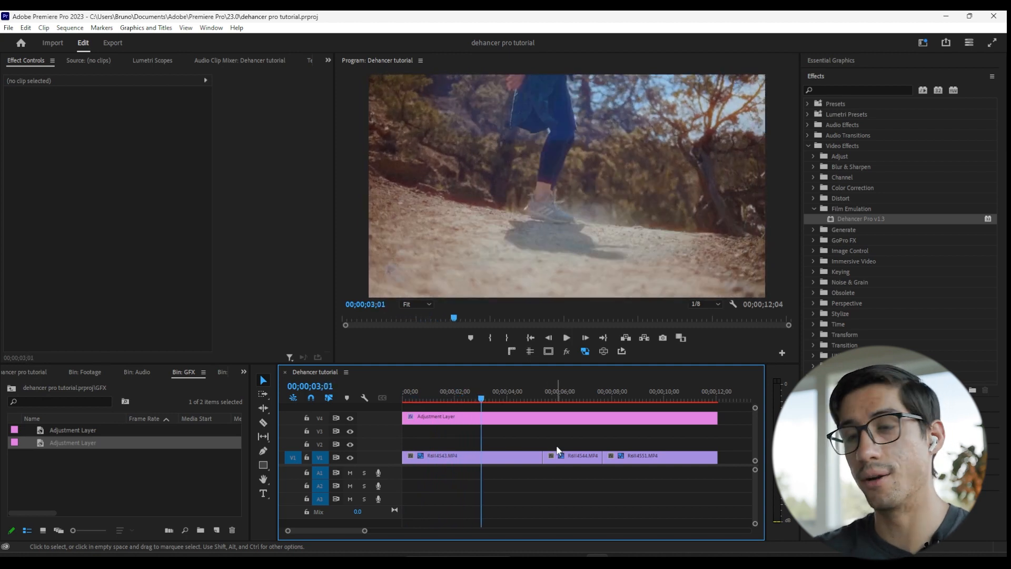
key(ctrl+grave)
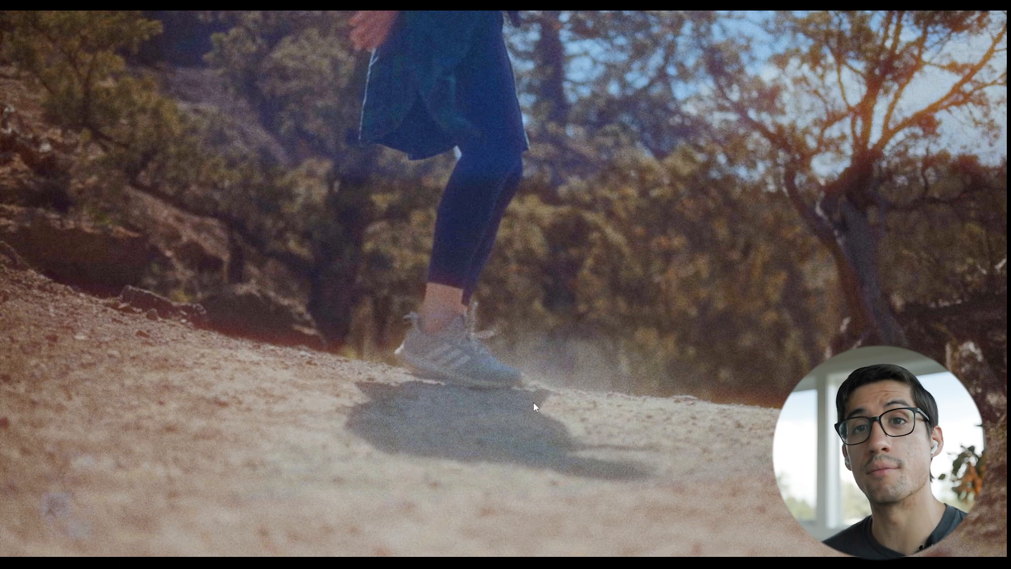
key(ctrl+grave)
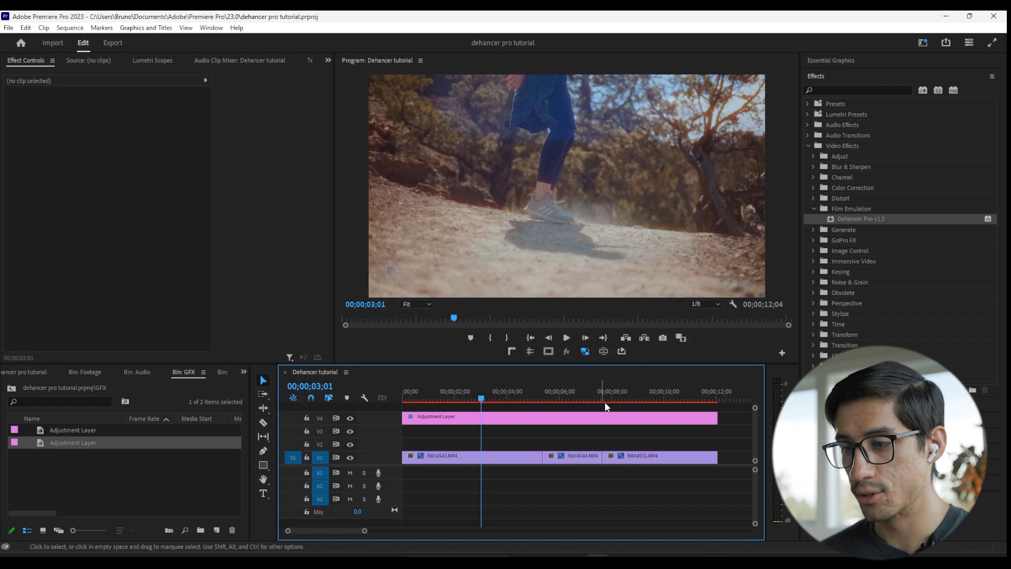
- Select the adjustment layer and turn on the Halation Mask Mode in its Dehancer Pro effect
click(492, 421)
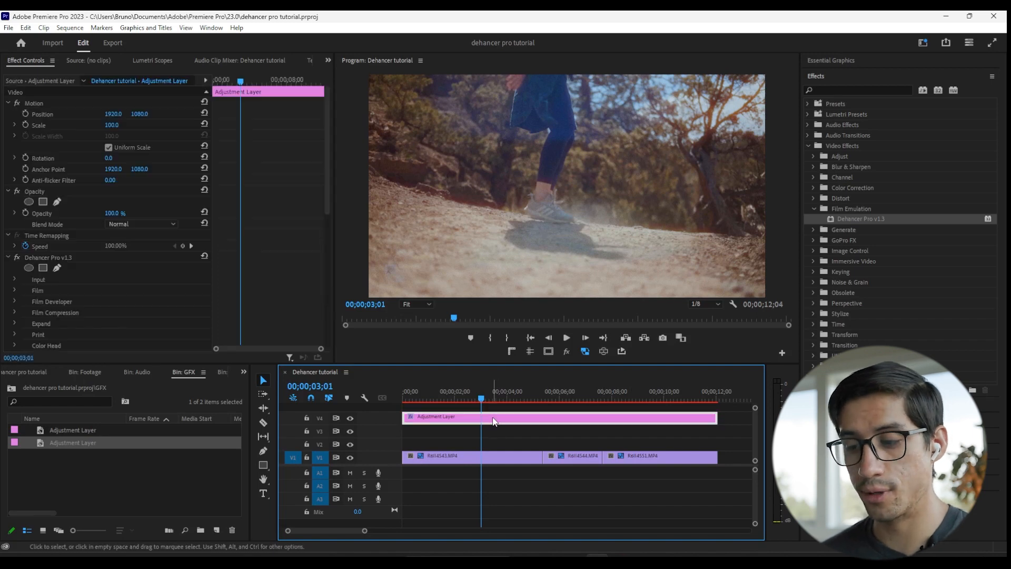
scroll(256, 263, down, 10)
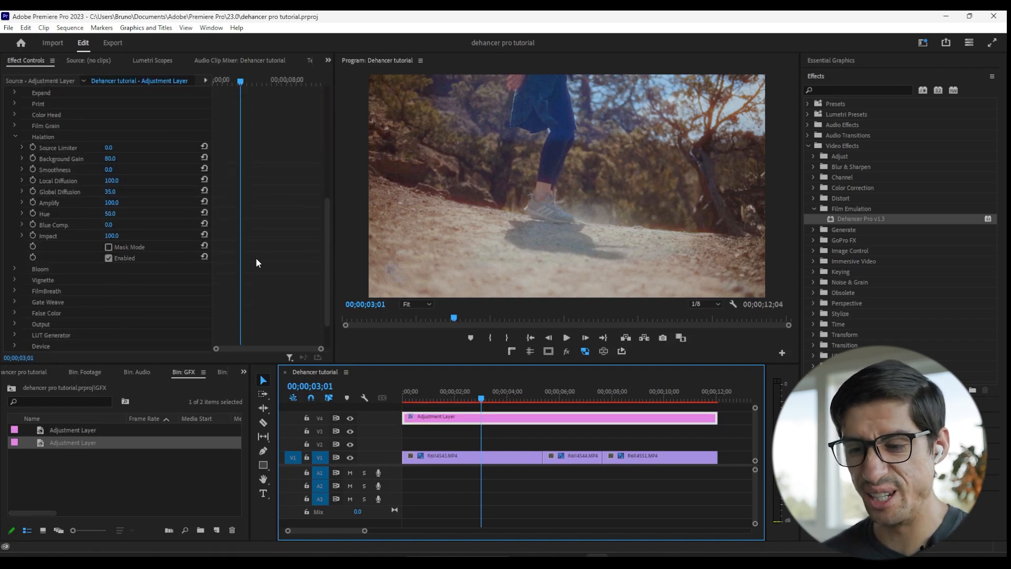
click(109, 216)
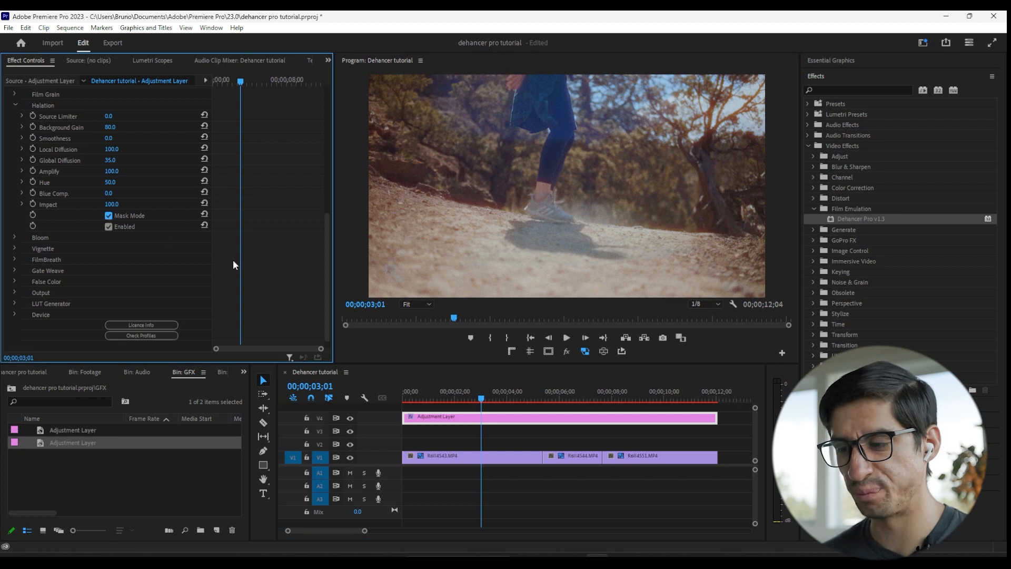
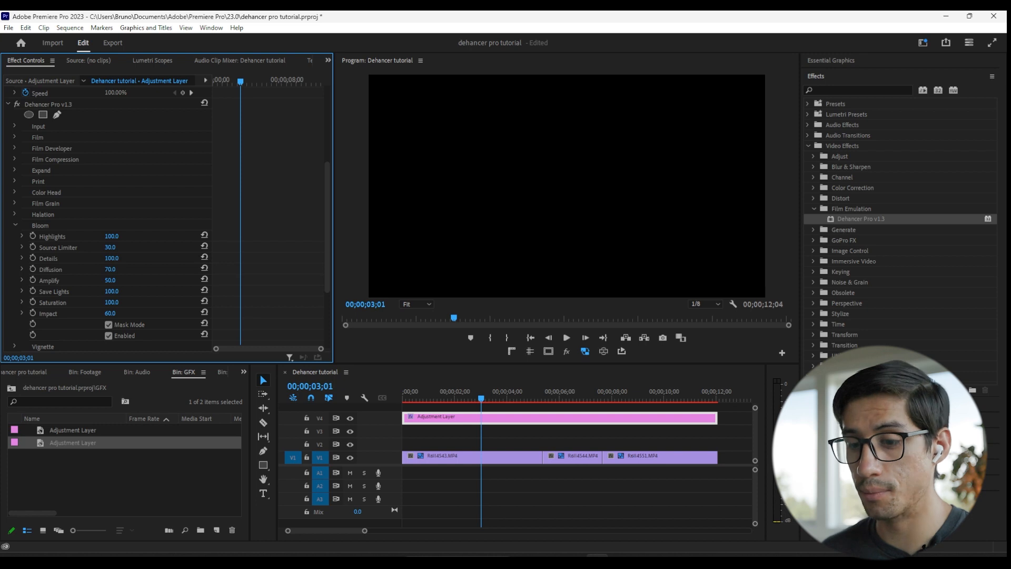
- Set the Bloom Details to 50, Diffusion to 80 and Amplify to 100
mouse_move(118, 273)
mouse_down()
mouse_move(137, 273)
mouse_move(68, 270)
mouse_move(120, 269)
mouse_up()
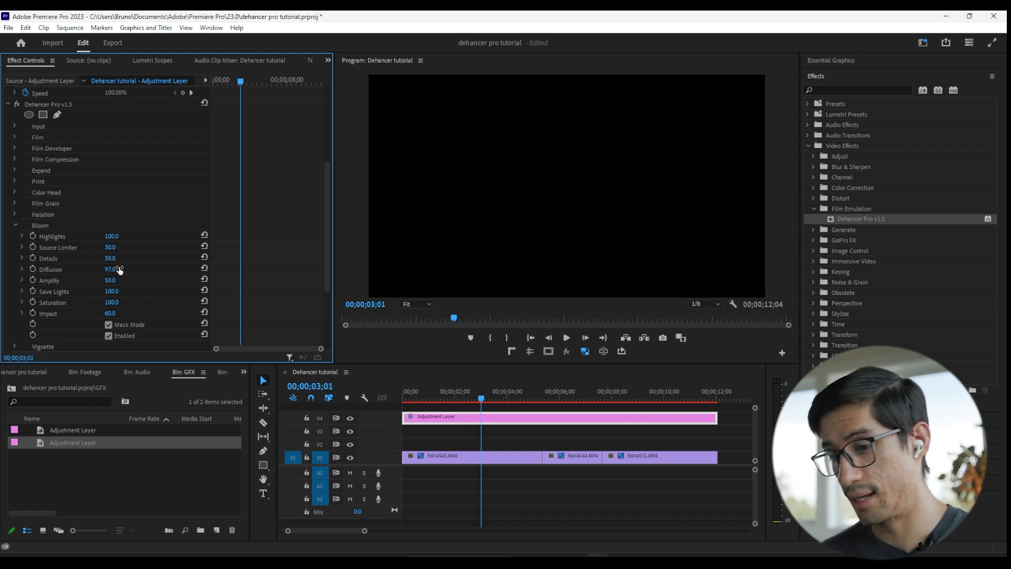
click(126, 271)
text(80)
key(Return)
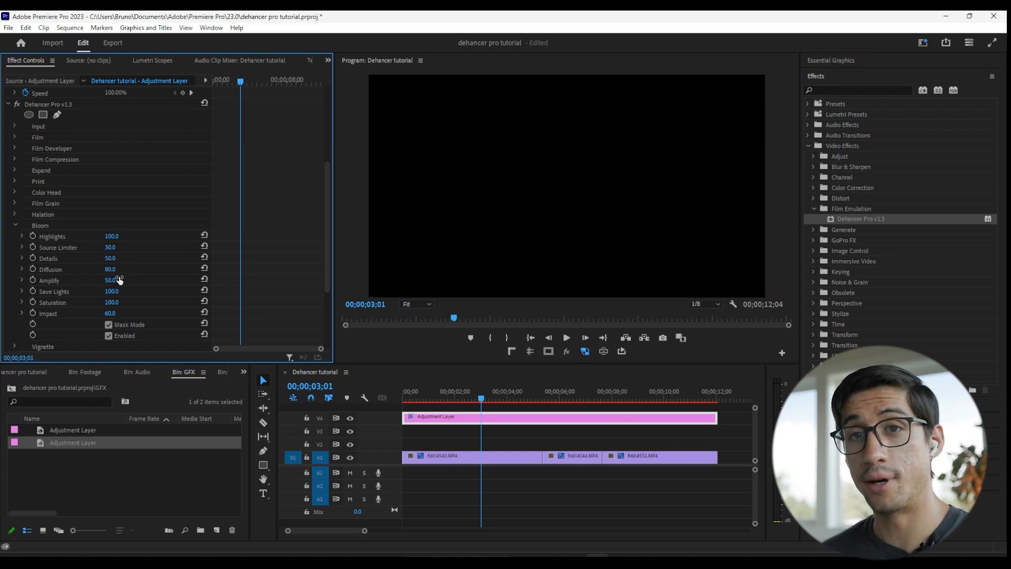
drag(114, 281, 143, 280)
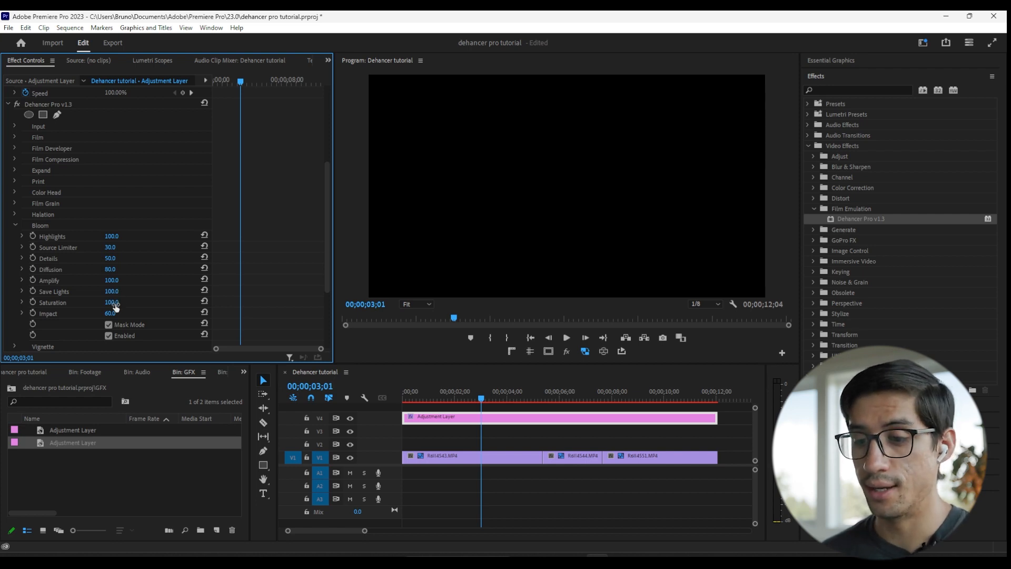
- Try a Bloom Saturation of 0, return it to 100 and set the Bloom Impact to 100
drag(114, 303, 79, 302)
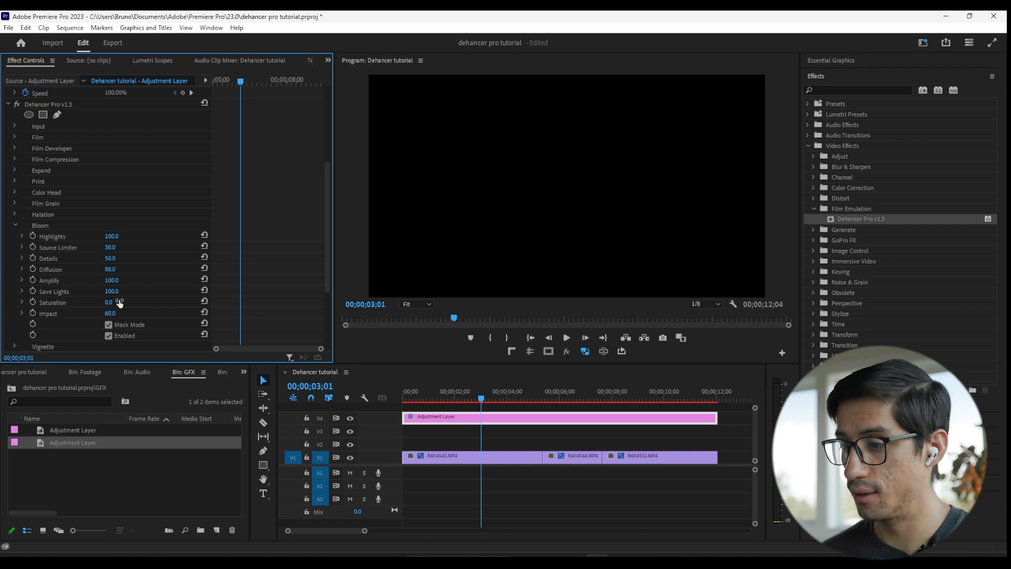
drag(113, 302, 145, 302)
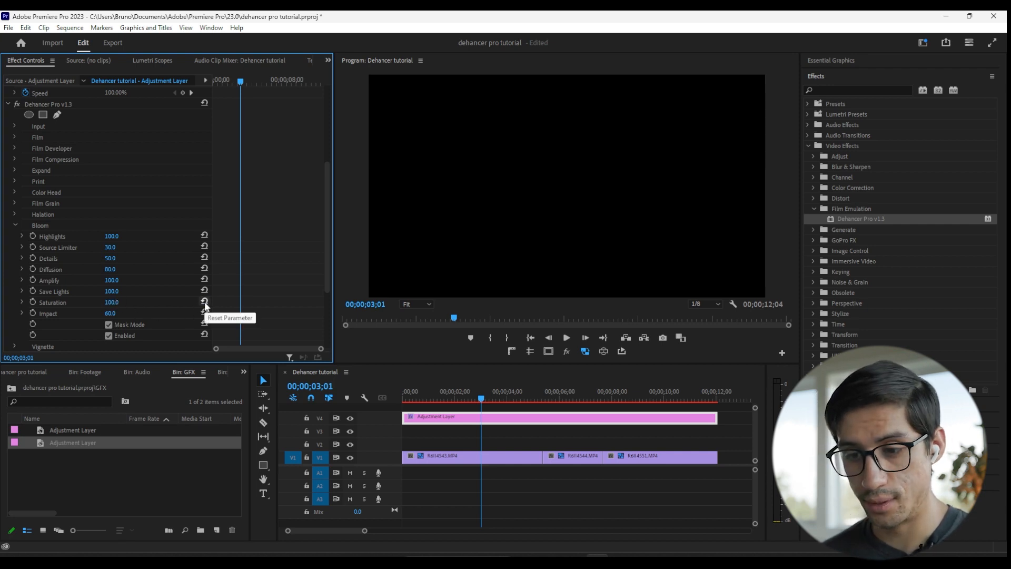
drag(110, 312, 120, 314)
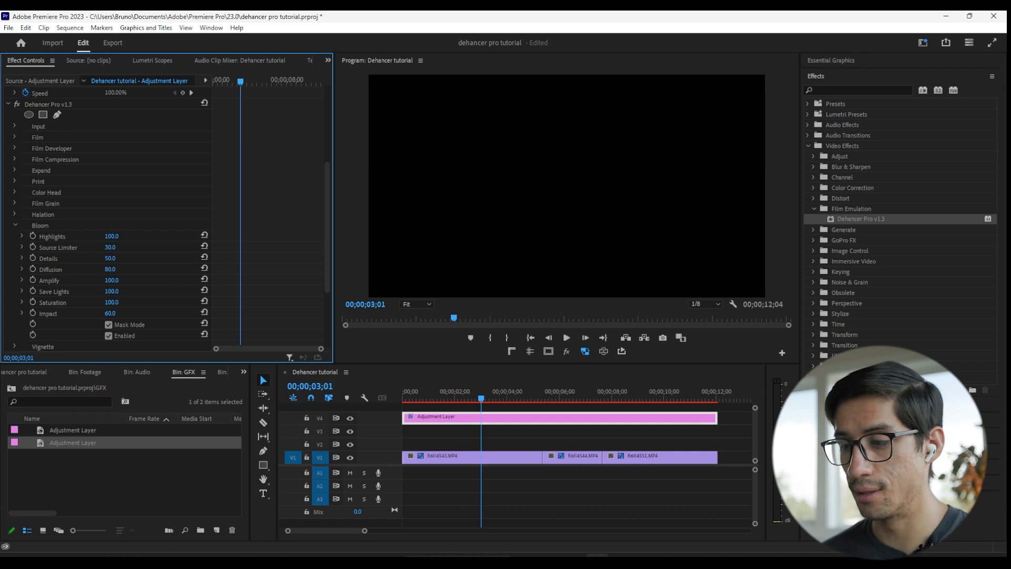
- Turn off the Bloom Mask Mode and preview the result full screen at 00;00;03;01 and 00;00;06;02
click(108, 325)
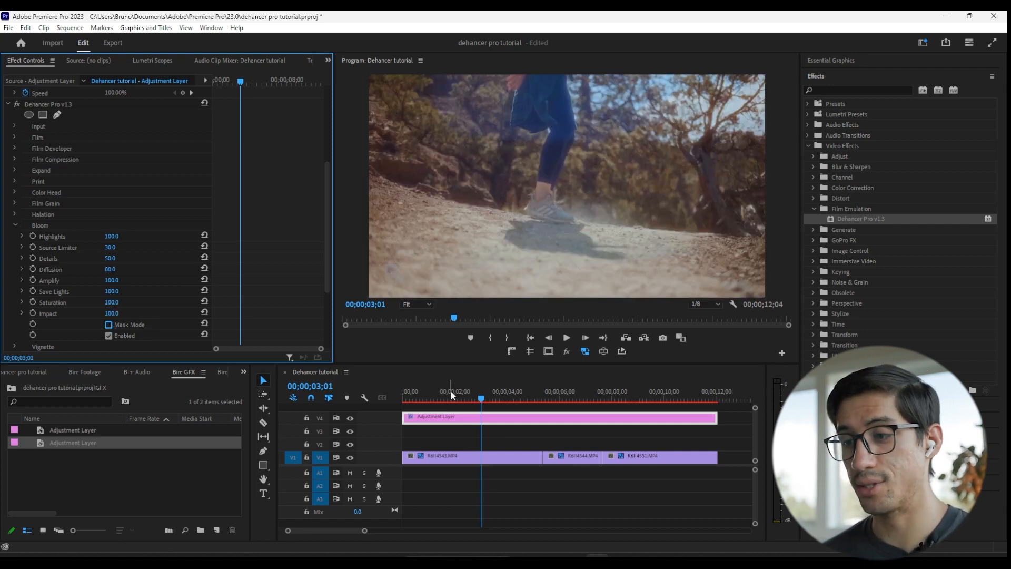
key(ctrl+grave)
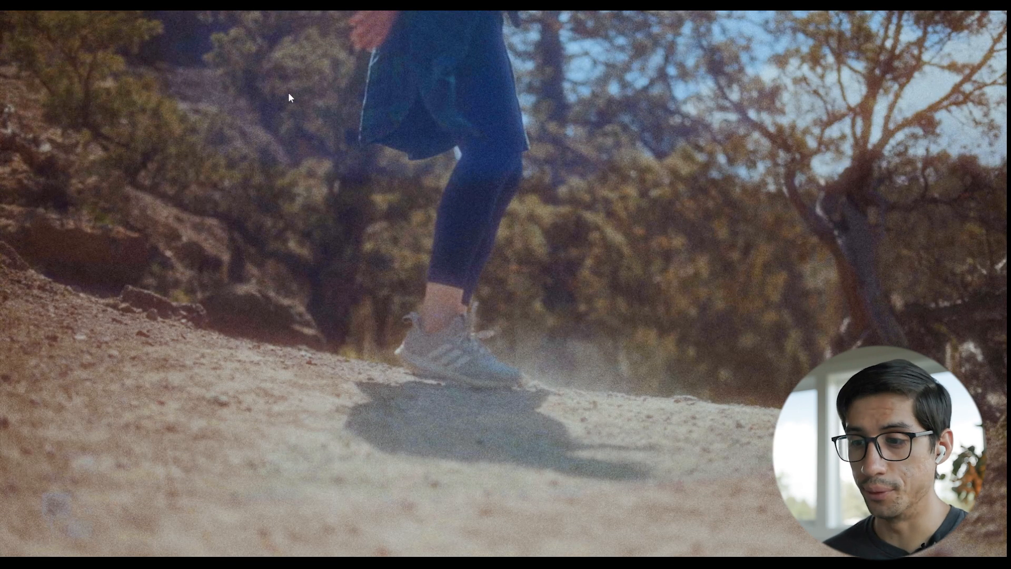
key(ctrl+grave)
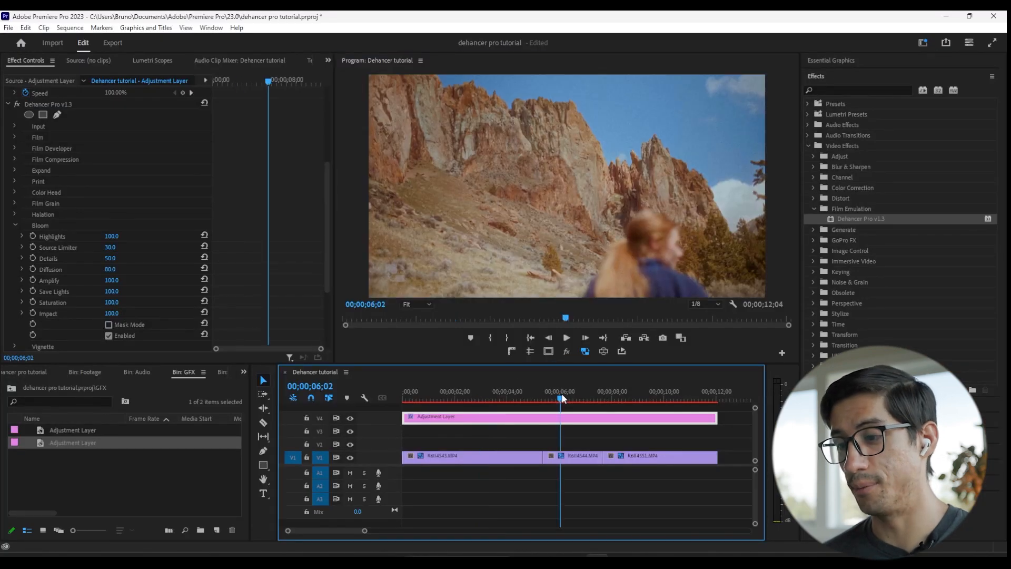
key(ctrl+grave)
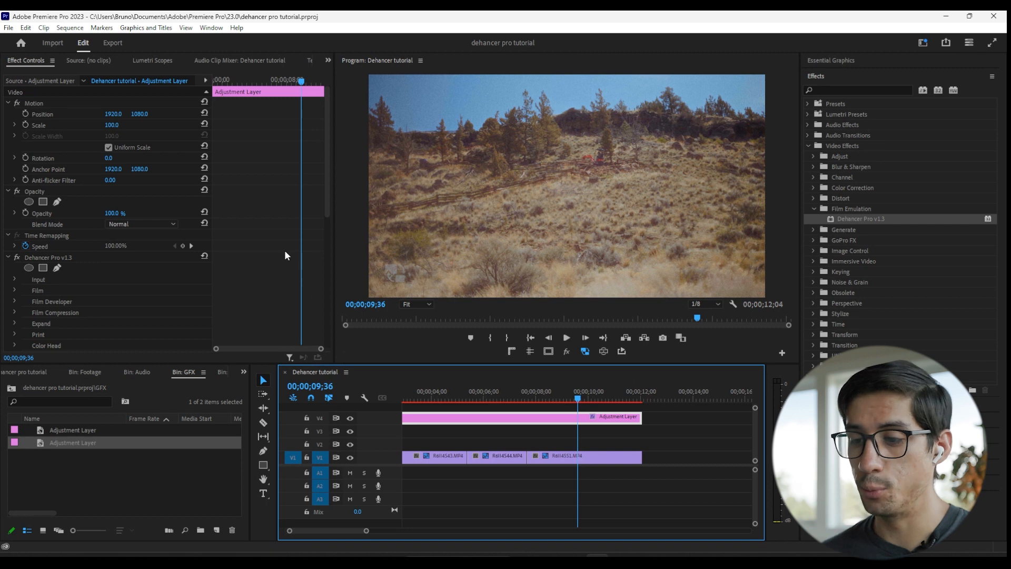
- Expand the Vignette settings and enable the vignette, comparing the picture with it off and on
scroll(284, 249, down, 5)
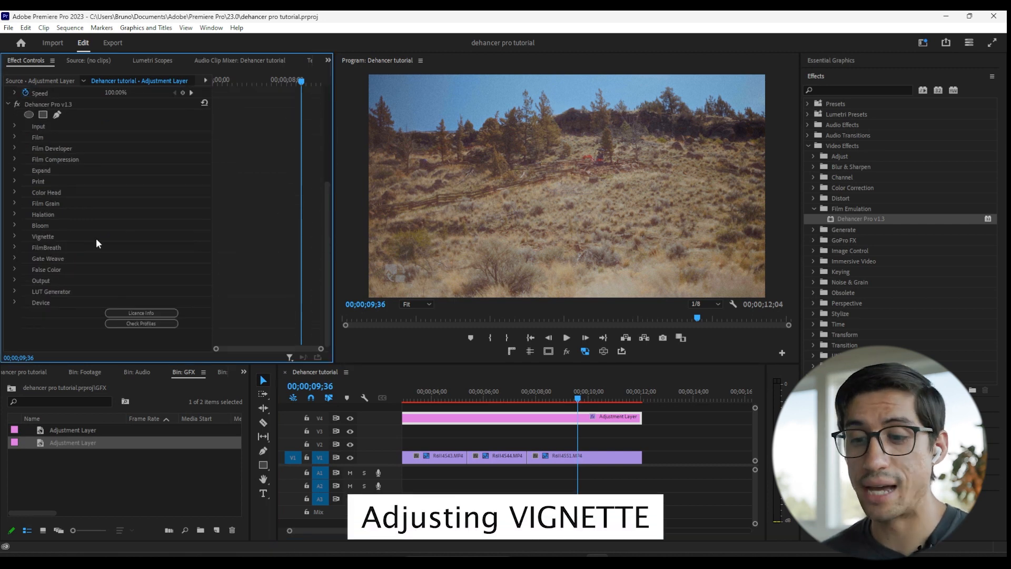
click(16, 236)
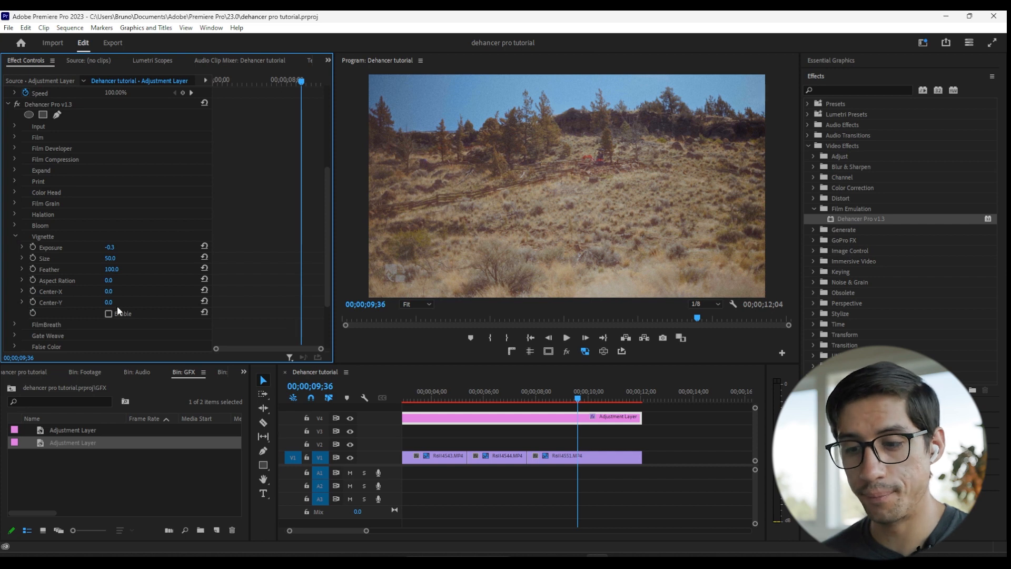
click(106, 314)
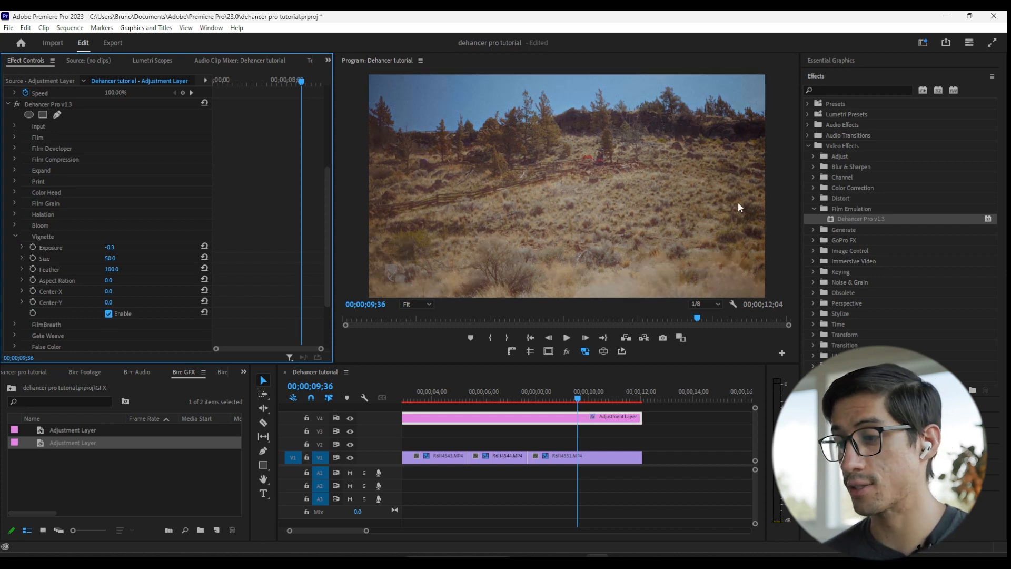
click(109, 314)
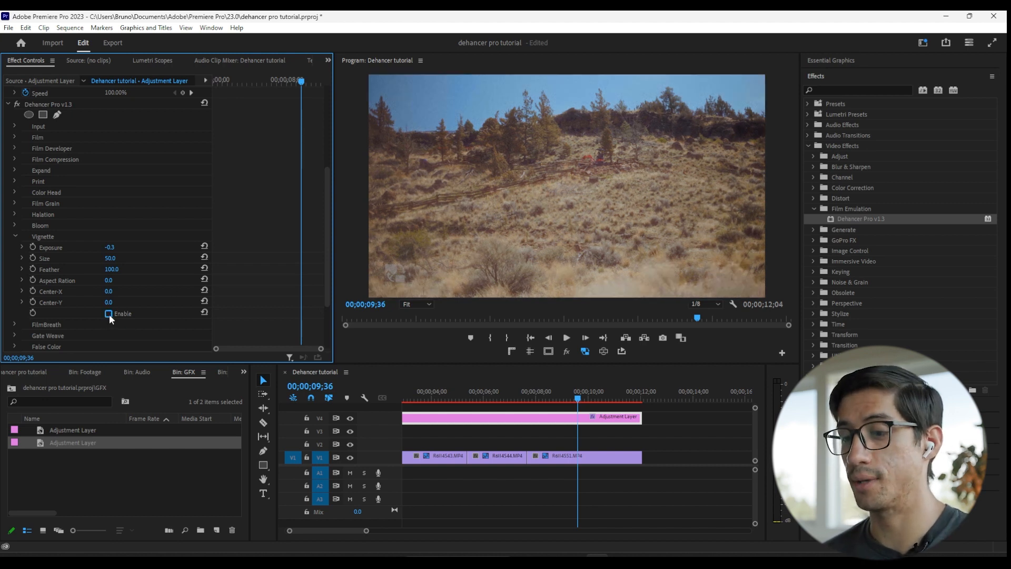
click(109, 314)
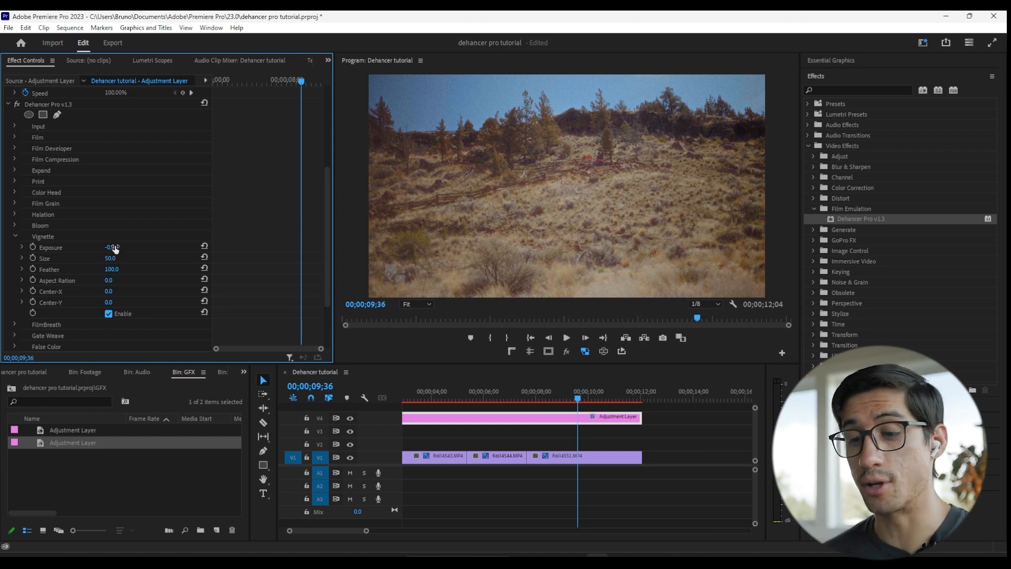
- Try a Vignette Exposure of -2, reset it to its default and enter -2 again
drag(111, 248, 99, 248)
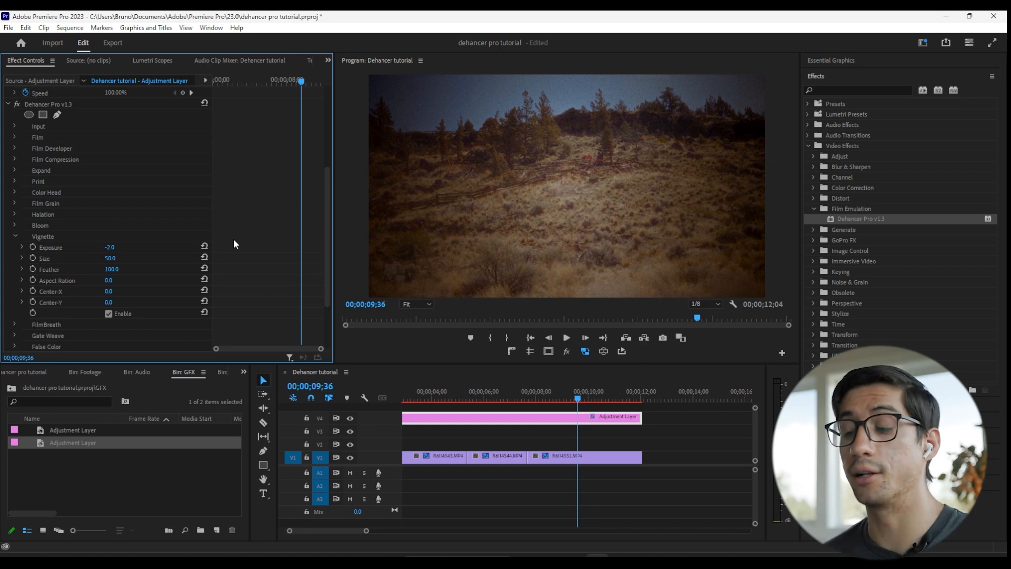
click(204, 245)
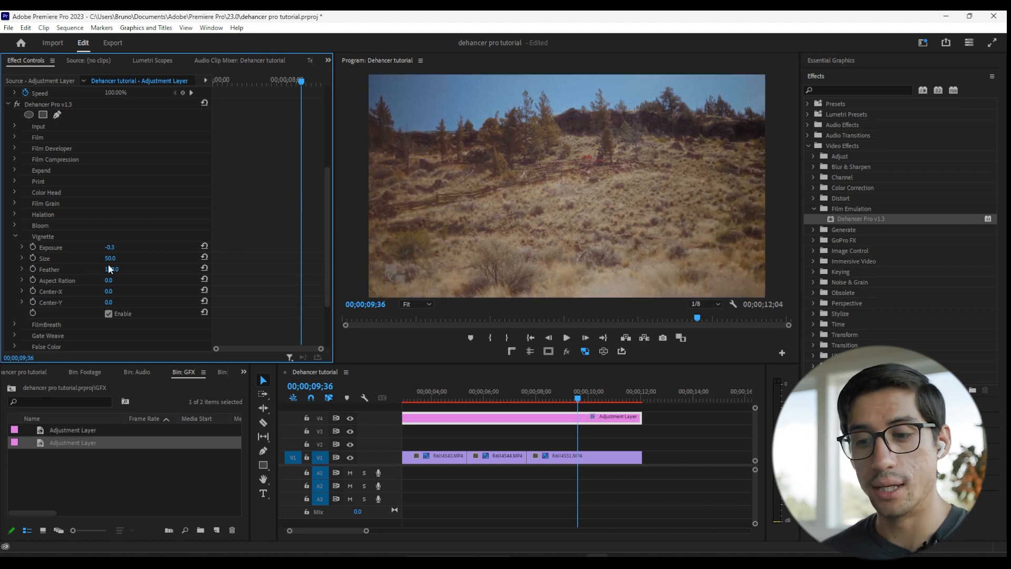
click(118, 246)
text(-2)
key(Return)
- Try Vignette Size values of 100 and 0 before resetting the Size to its default
click(111, 258)
text(100)
key(Return)
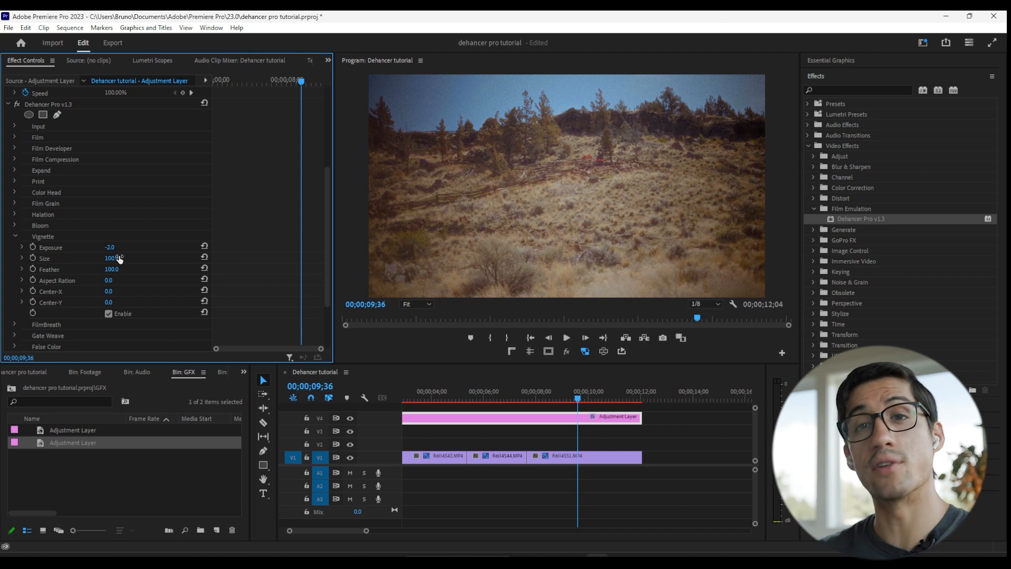
click(120, 259)
text(0)
key(Return)
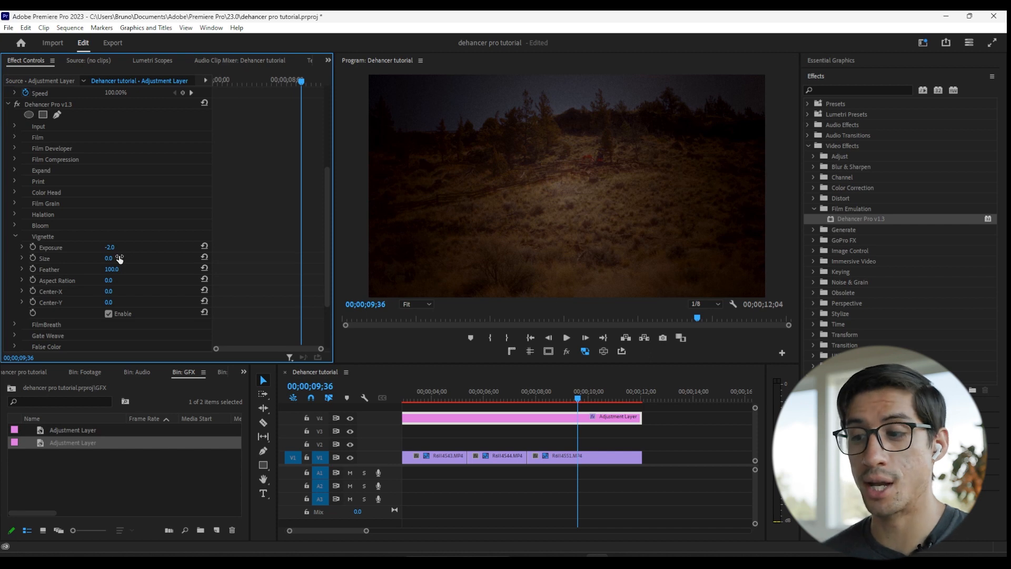
click(204, 257)
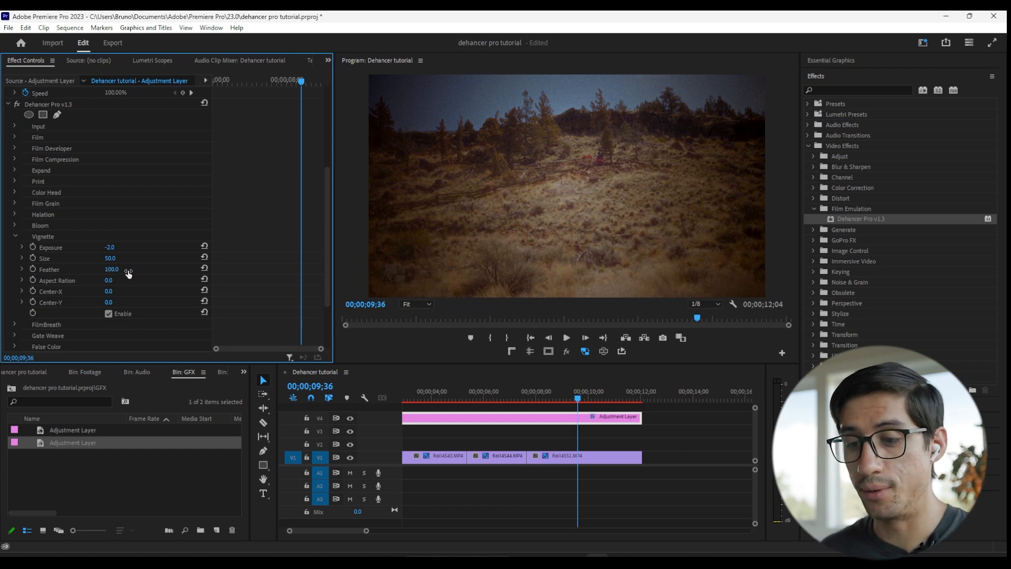
- Try Vignette Feather values of 0 and 18 before resetting the Feather to its default
drag(118, 268, 63, 268)
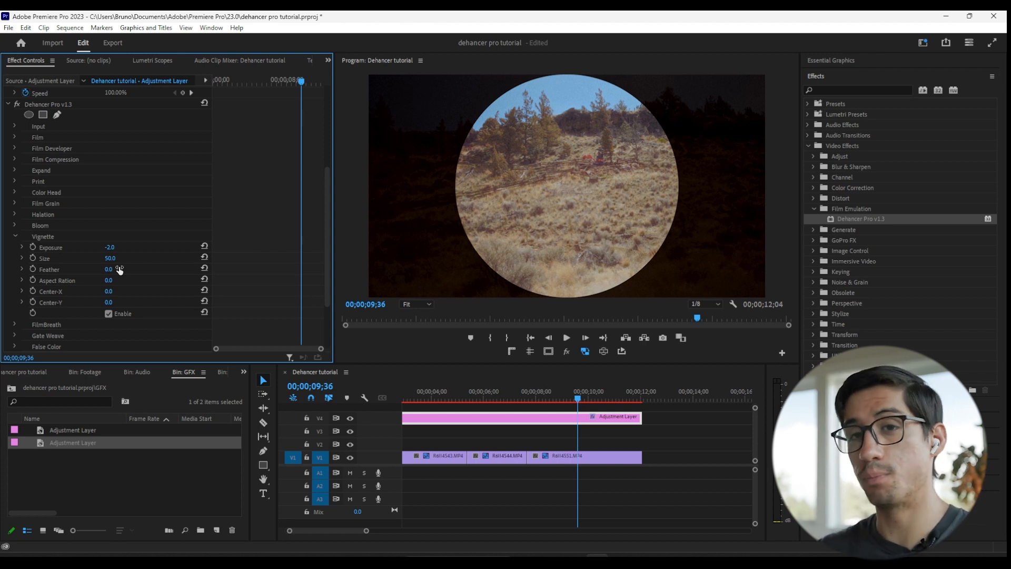
drag(120, 270, 181, 275)
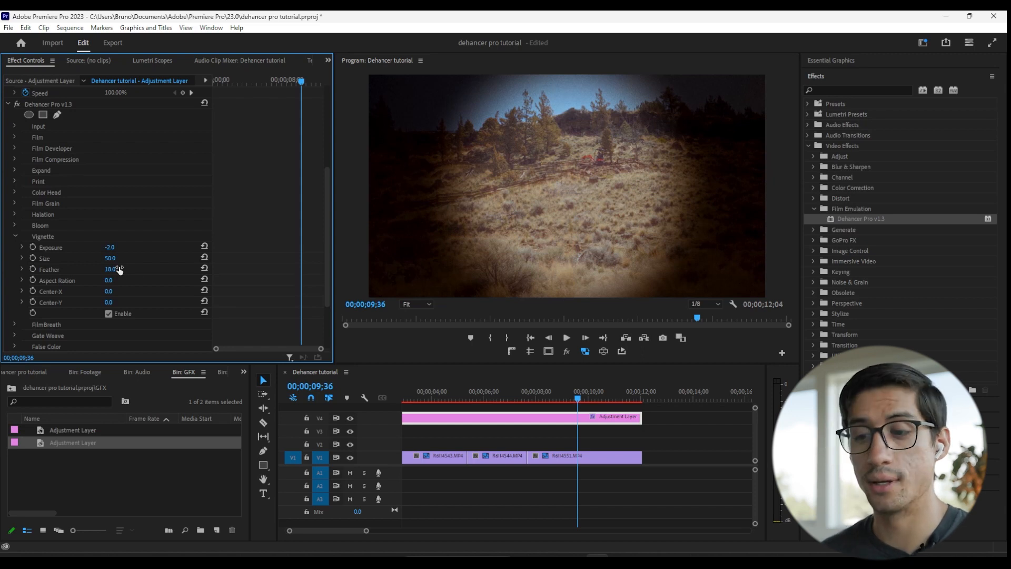
click(205, 268)
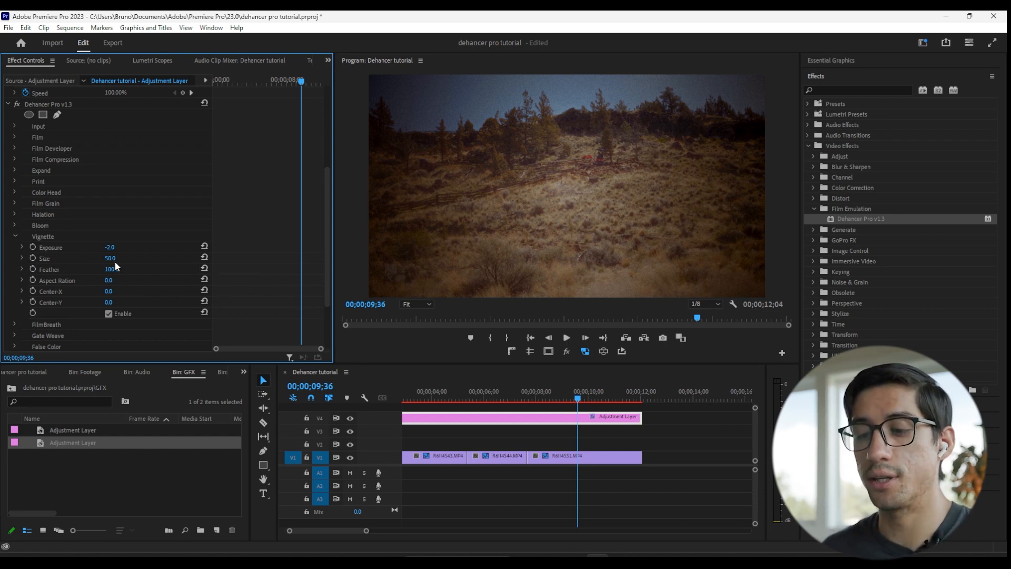
- Set the Vignette Feather to 0, try an Aspect Ration of -100 and a shifted Center-X, reset both and try adjusting Center-Y
drag(121, 270, 63, 283)
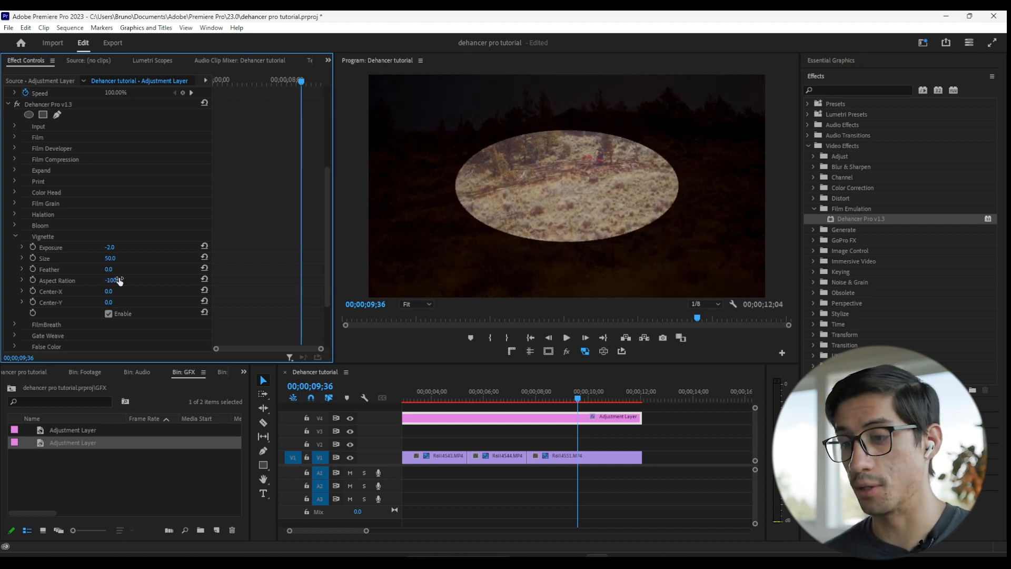
click(204, 280)
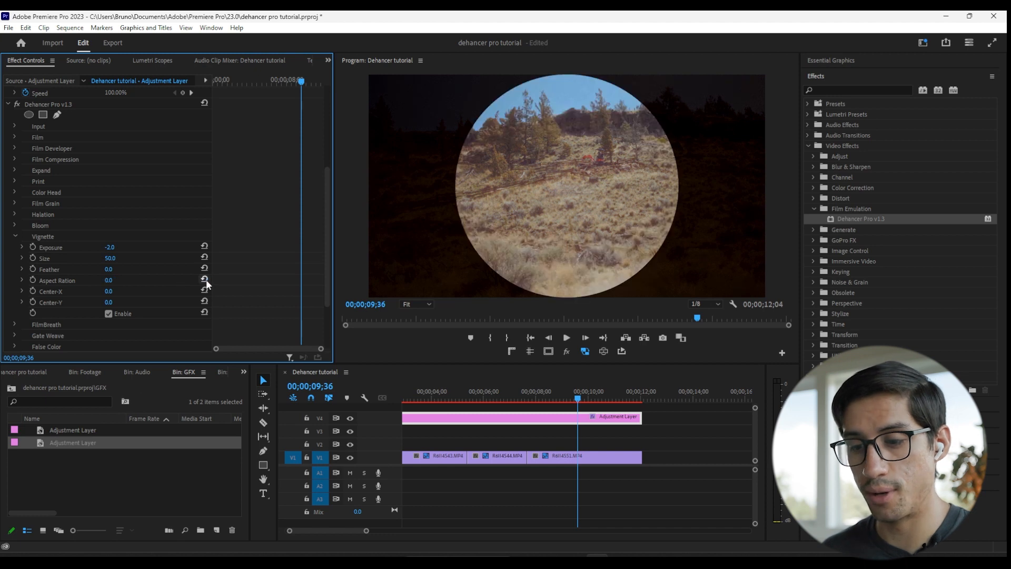
drag(113, 295, 59, 295)
click(205, 290)
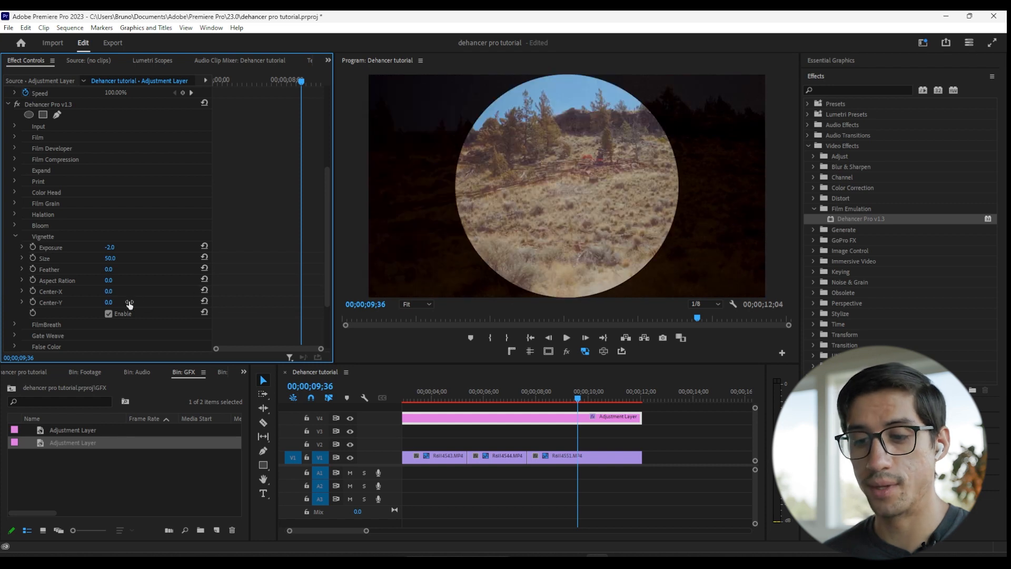
mouse_move(109, 302)
mouse_down()
mouse_move(158, 302)
mouse_move(106, 302)
mouse_move(158, 302)
mouse_move(106, 302)
mouse_move(119, 303)
mouse_move(109, 316)
mouse_up()
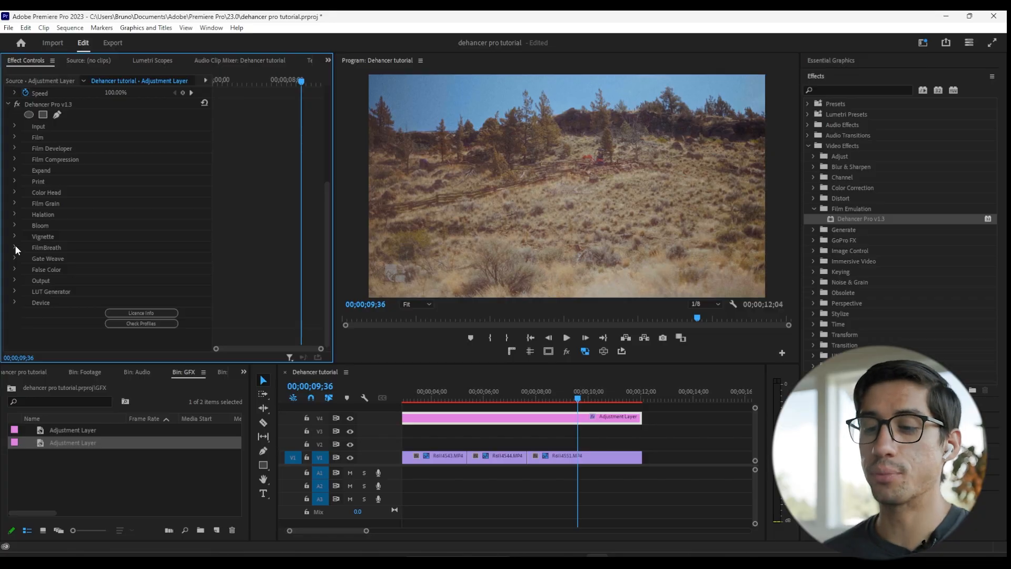
- Enable FilmBreath in the Dehancer Pro effect on the adjustment layer
click(109, 313)
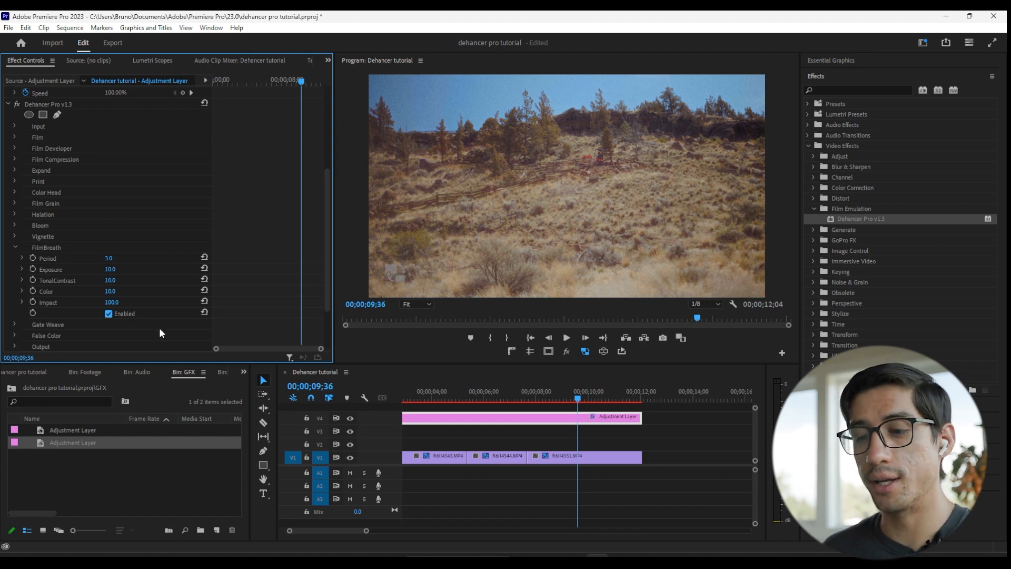
- Play back the last clip from its start to preview the FilmBreath effect, and return to the clip's start
click(607, 428)
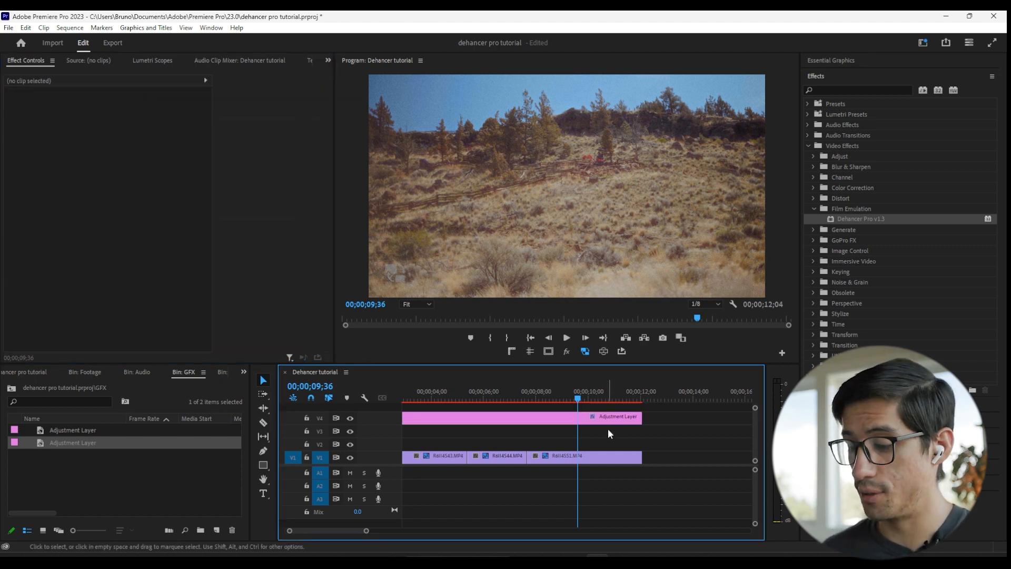
key(Up)
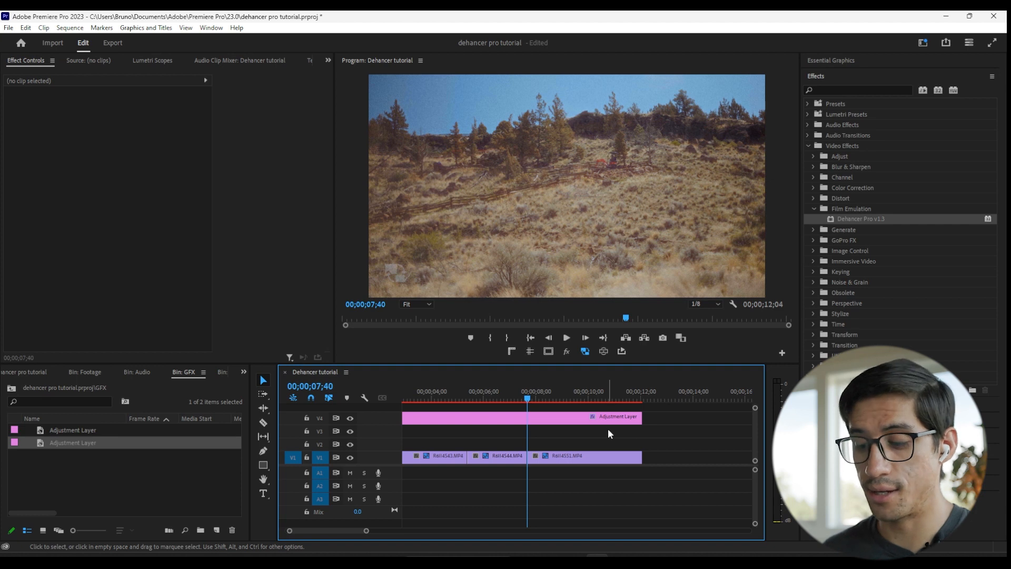
key(space)
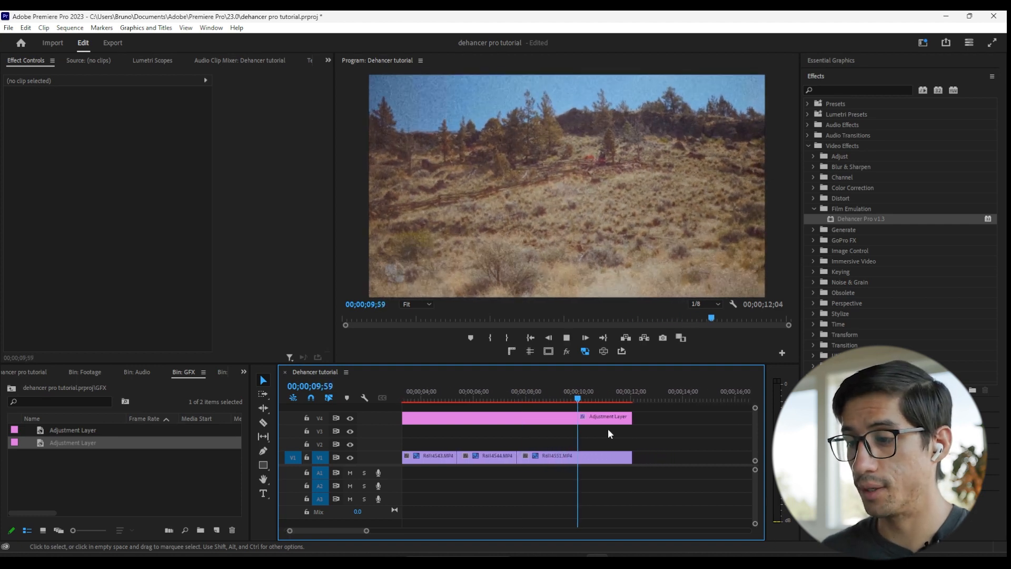
key(space)
key(Up)
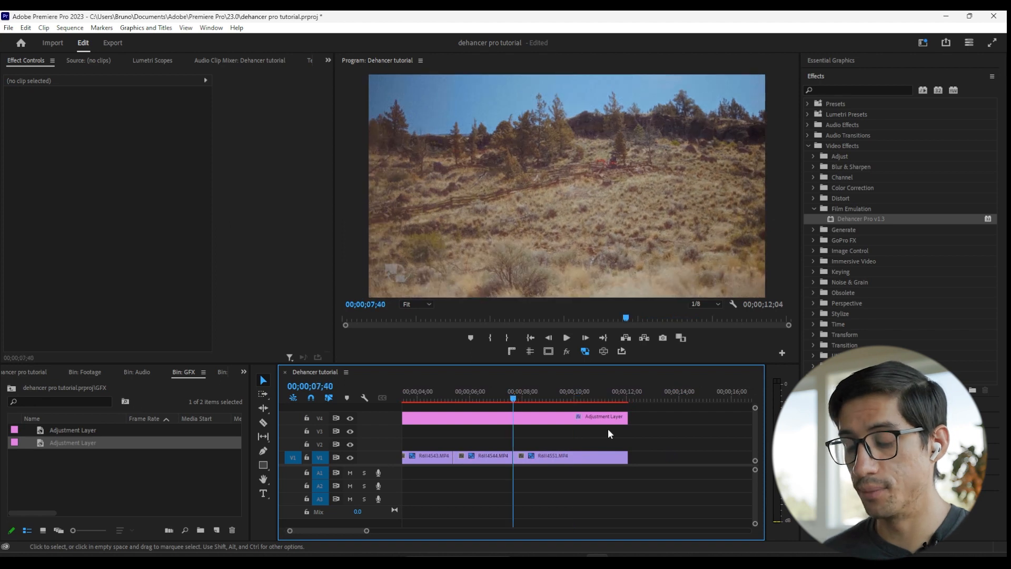
- Set the FilmBreath Period to 1 in the Dehancer Pro effect on the adjustment layer
click(532, 415)
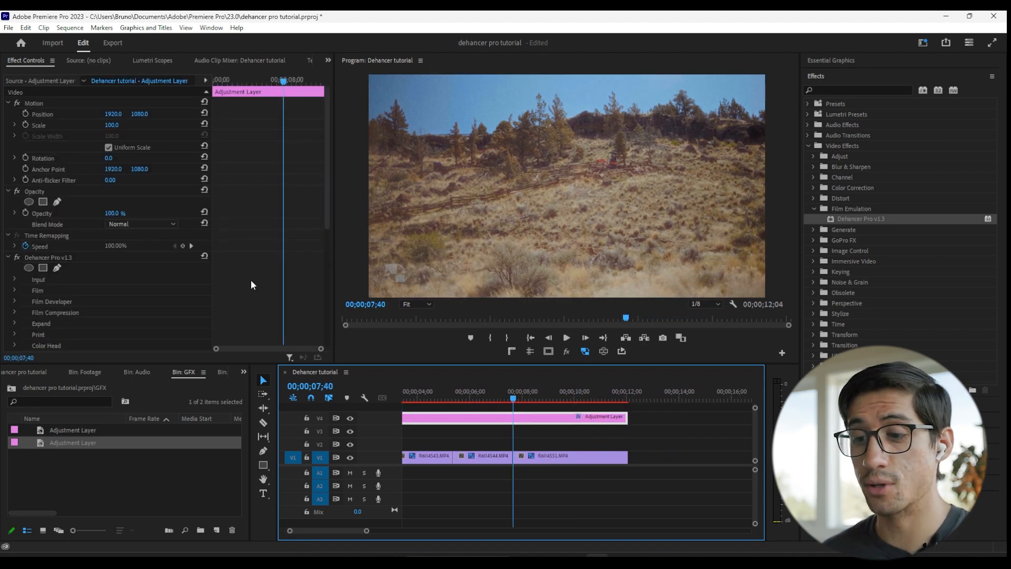
scroll(251, 282, down, 1)
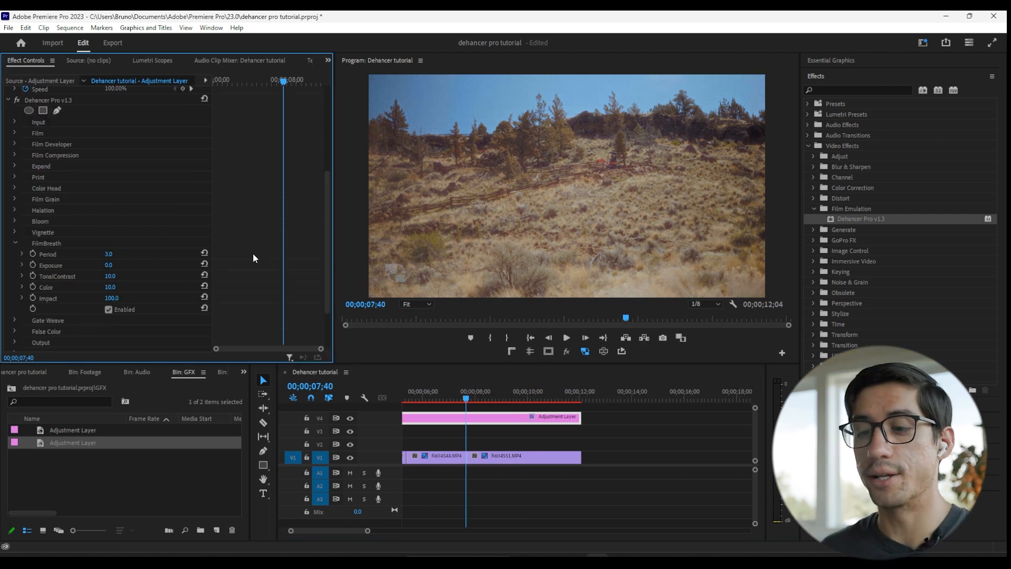
click(111, 254)
text(1)
key(Return)
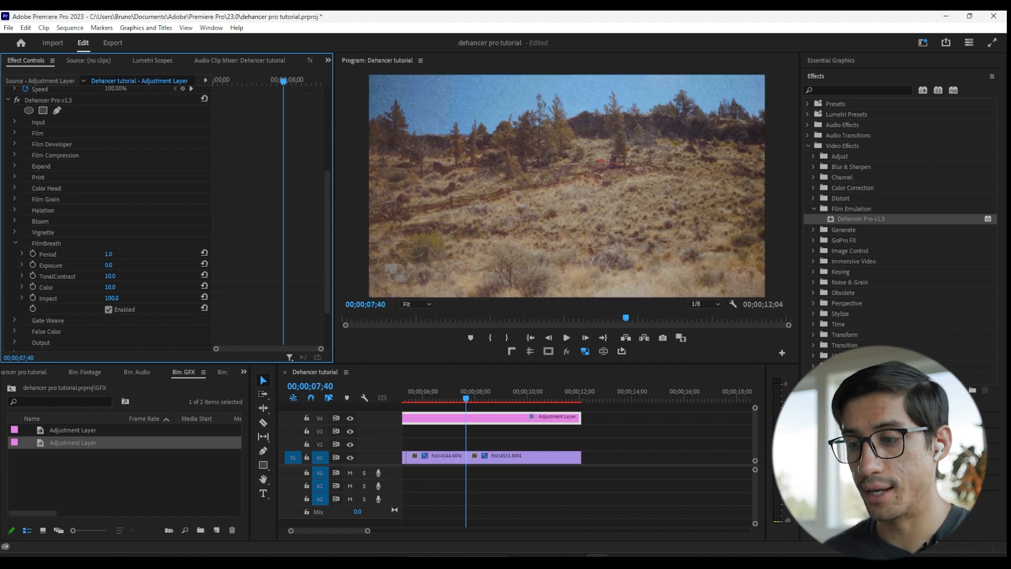
- Preview the faster FilmBreath flicker on the last clip, and return to the start of the second clip
click(495, 433)
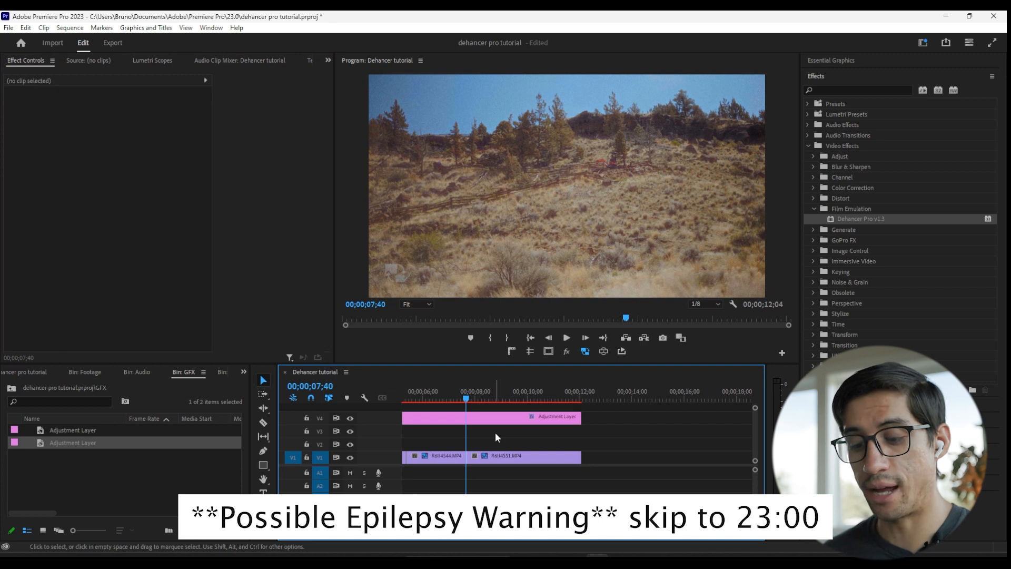
key(space)
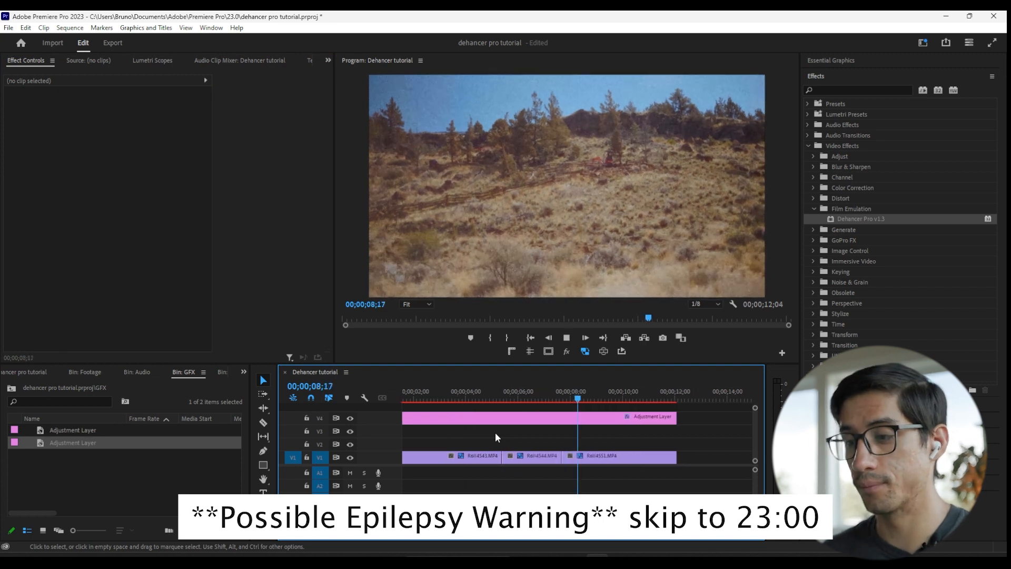
key(space)
key(Up)
key(Up)
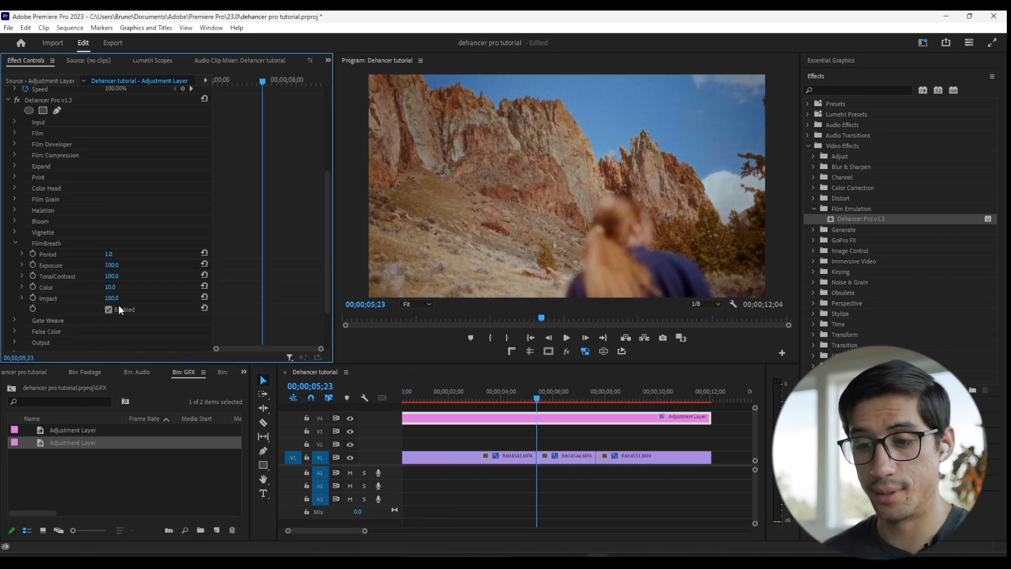
- Play back from the start of the second clip into the last clip to review the FilmBreath fluctuations in exposure and contrast
click(586, 433)
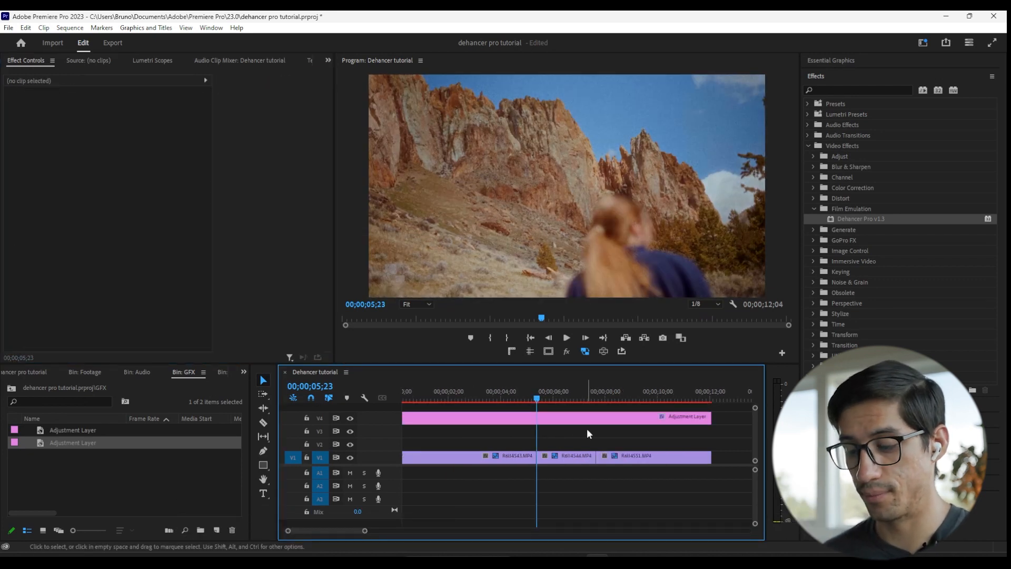
key(space)
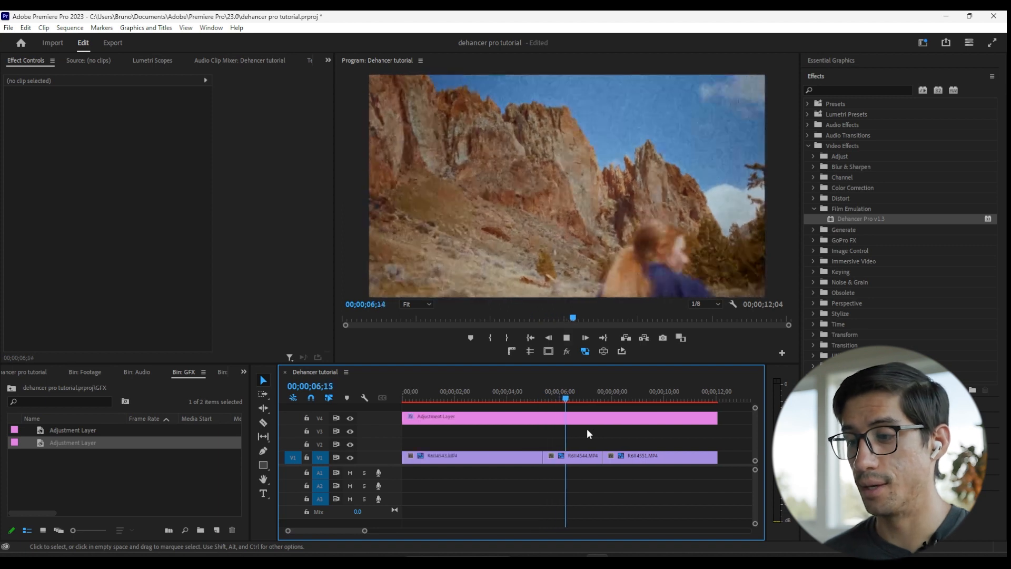
key(space)
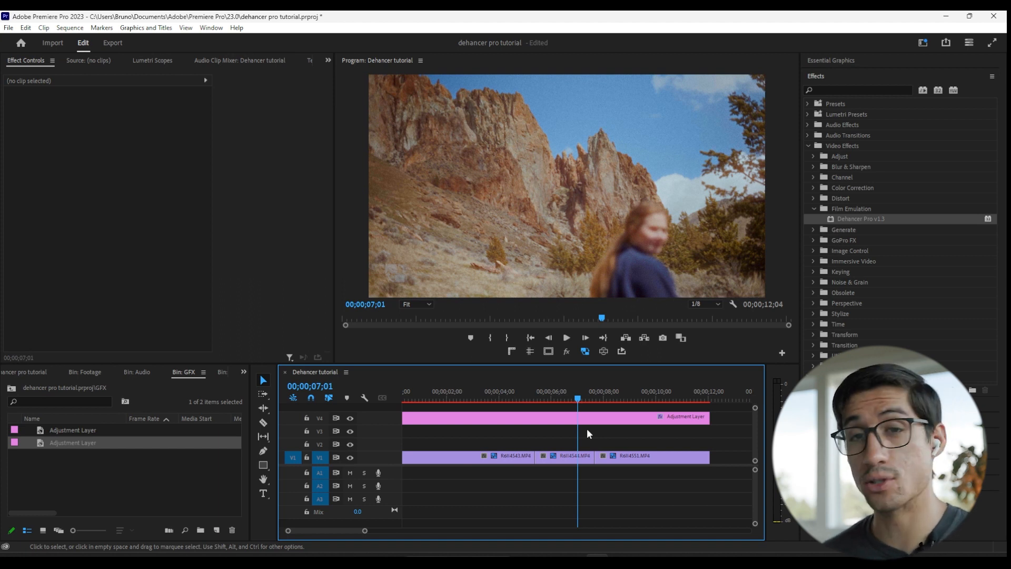
key(space)
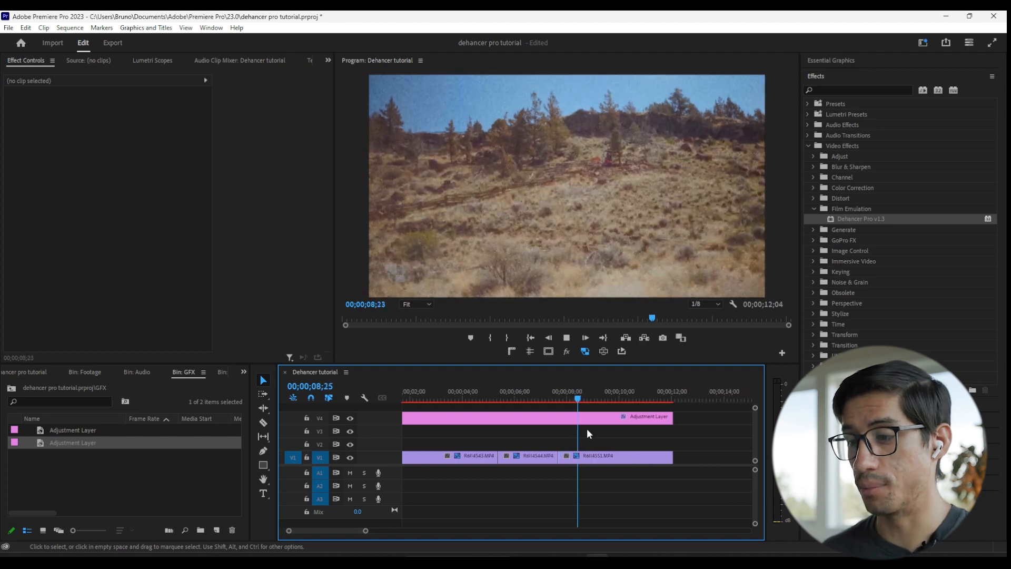
key(space)
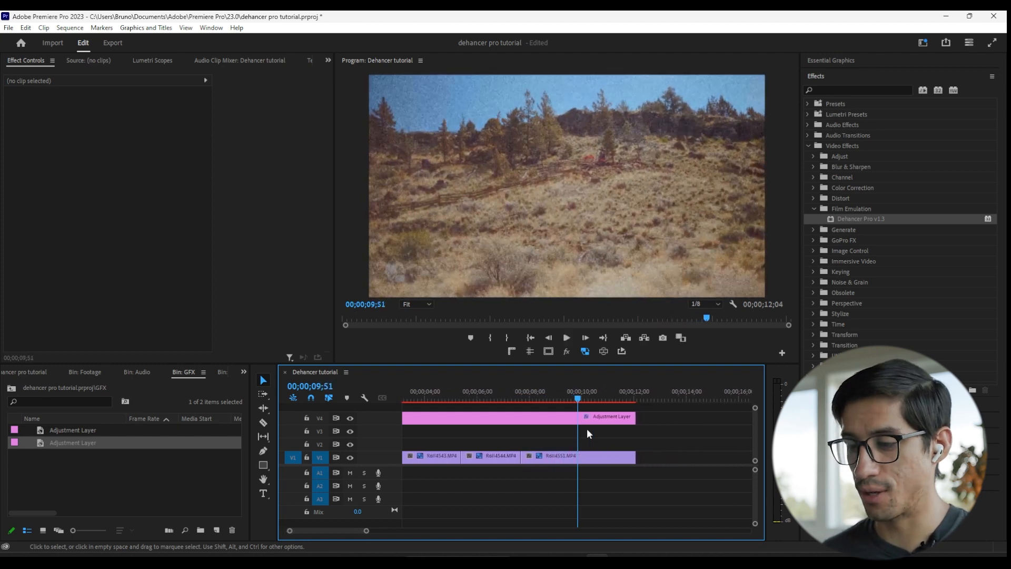
- Reset the FilmBreath TonalContrast and Exposure on the adjustment layer to their defaults
click(586, 419)
scroll(284, 287, down, 5)
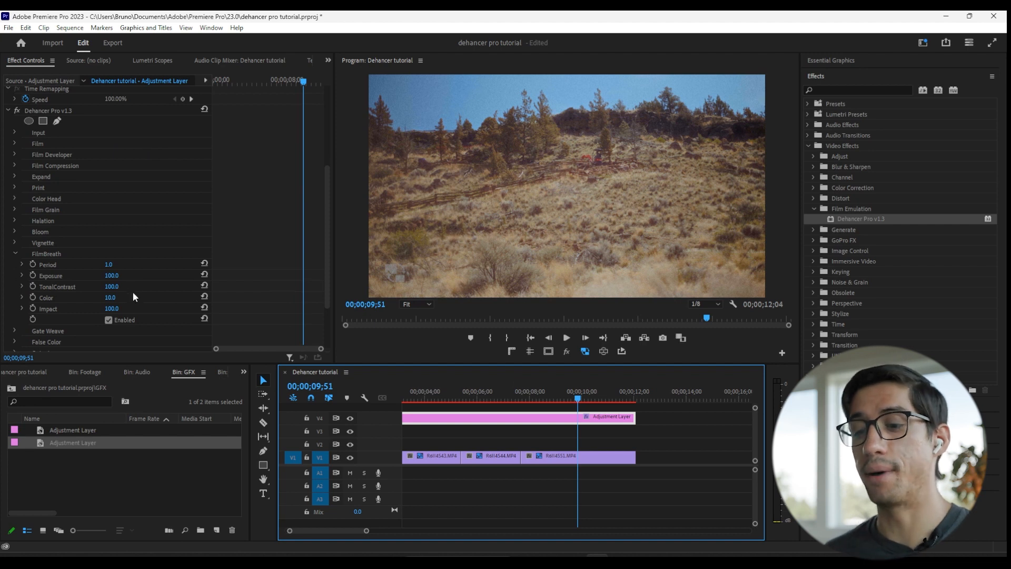
click(205, 285)
click(204, 275)
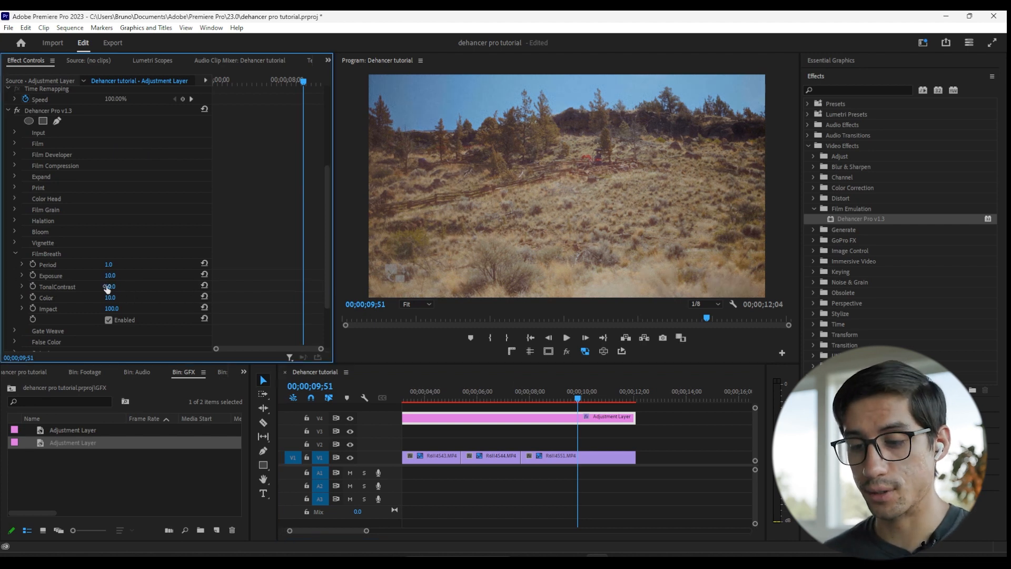
- Play the last clip from its start to review the FilmBreath TonalContrast variation
click(603, 447)
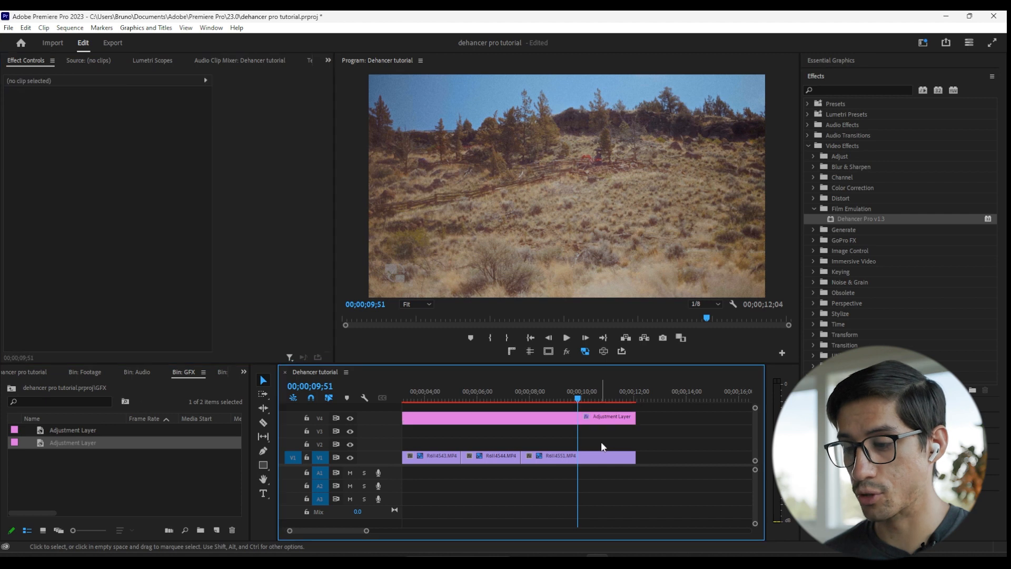
key(Up)
key(space)
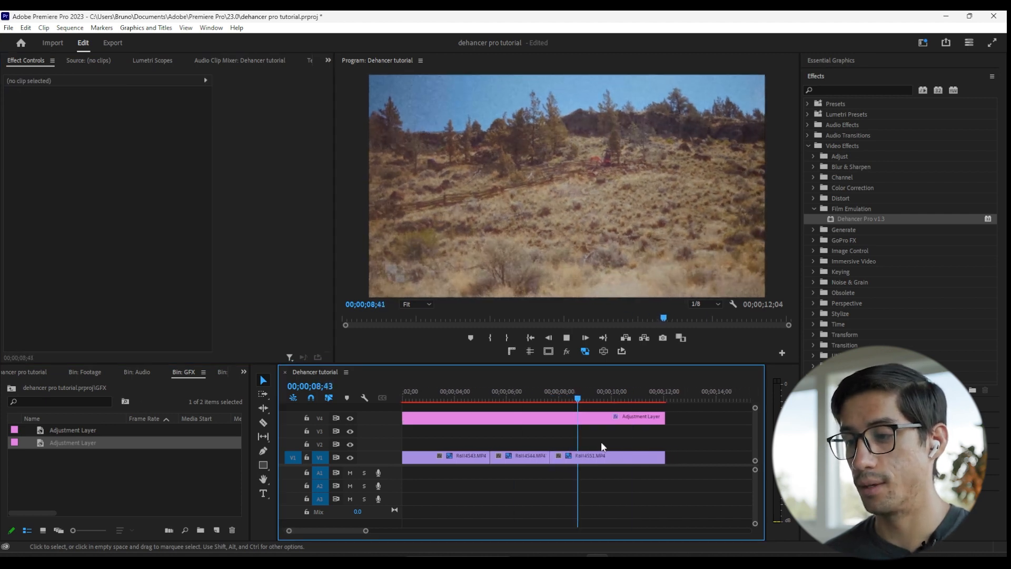
- Reset the adjustment layer's FilmBreath TonalContrast to its default and collapse the FilmBreath settings
click(600, 419)
scroll(286, 294, down, 5)
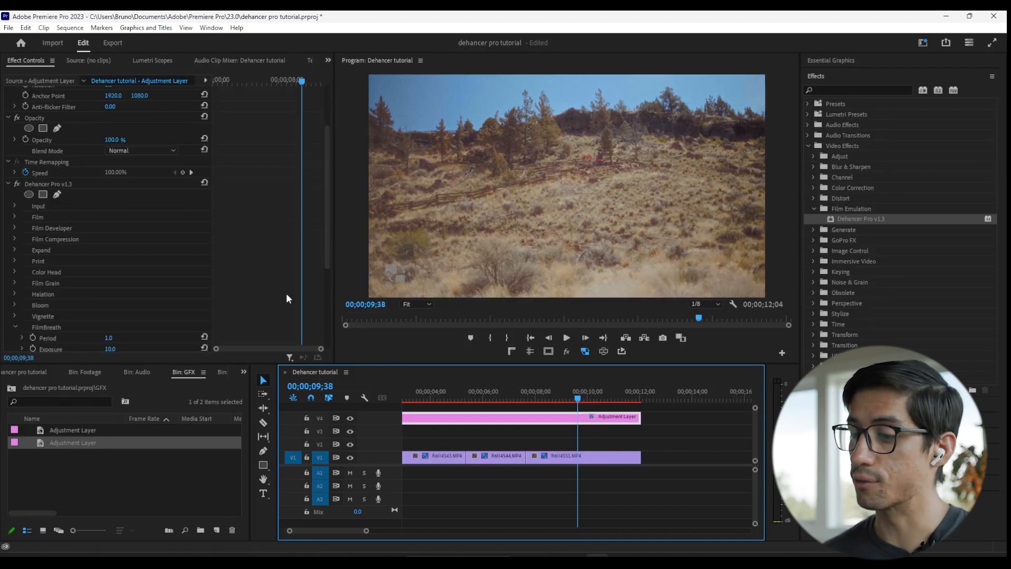
scroll(286, 298, down, 2)
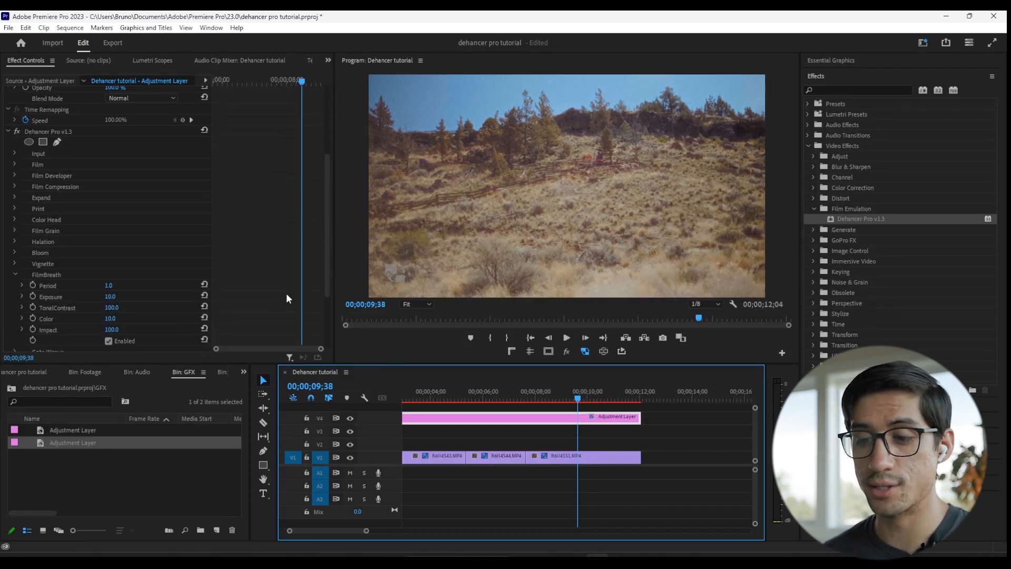
click(204, 297)
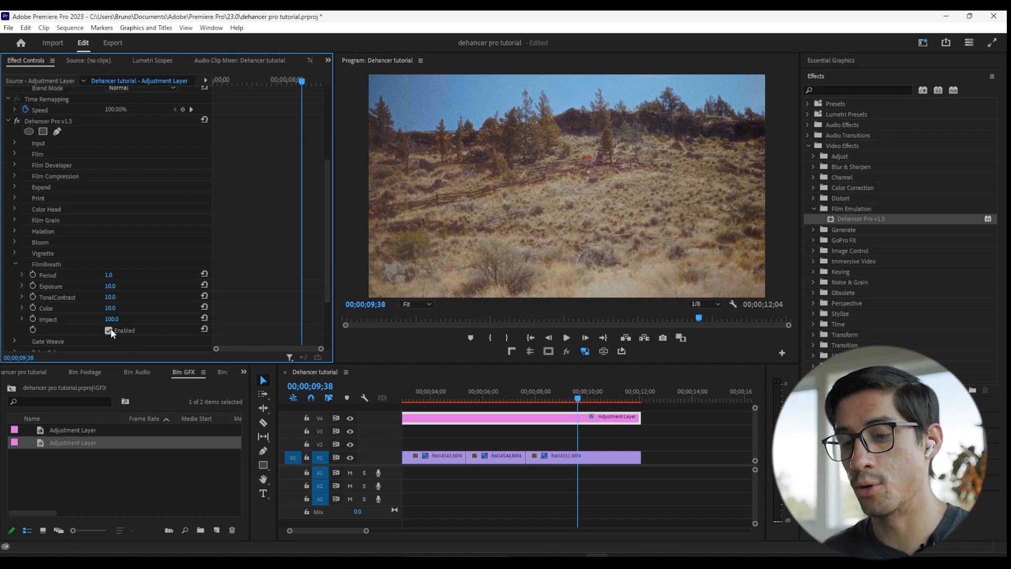
click(15, 263)
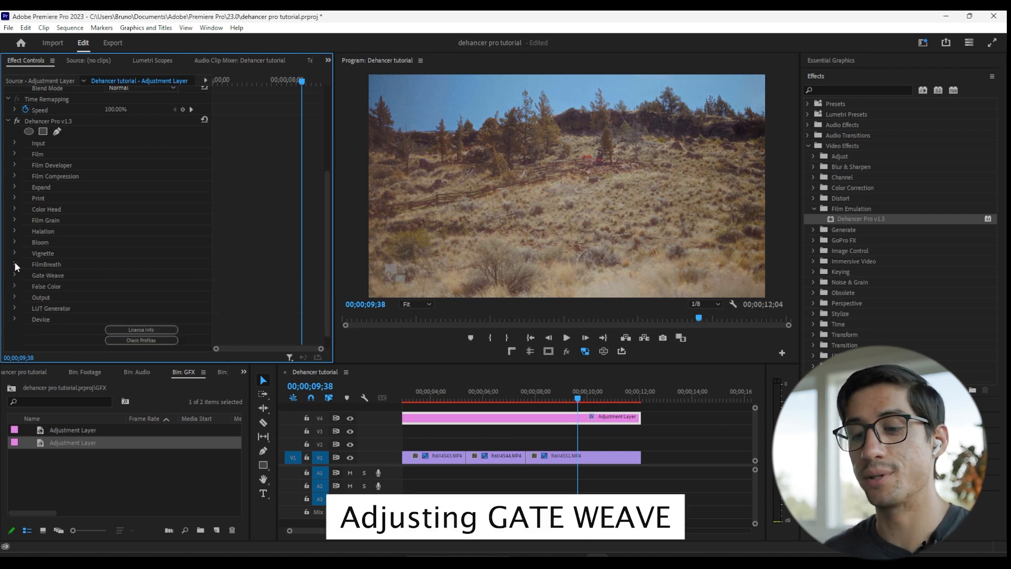
- Set the Gate Weave Translation X, Translation Y and Rotation to 100 each
scroll(15, 262, down, 1)
click(14, 263)
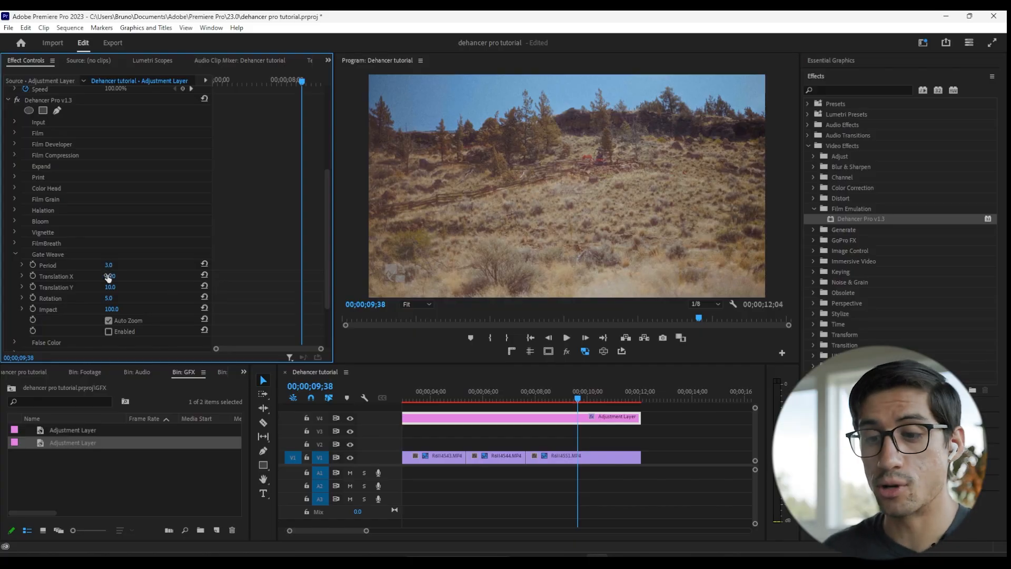
drag(115, 277, 185, 283)
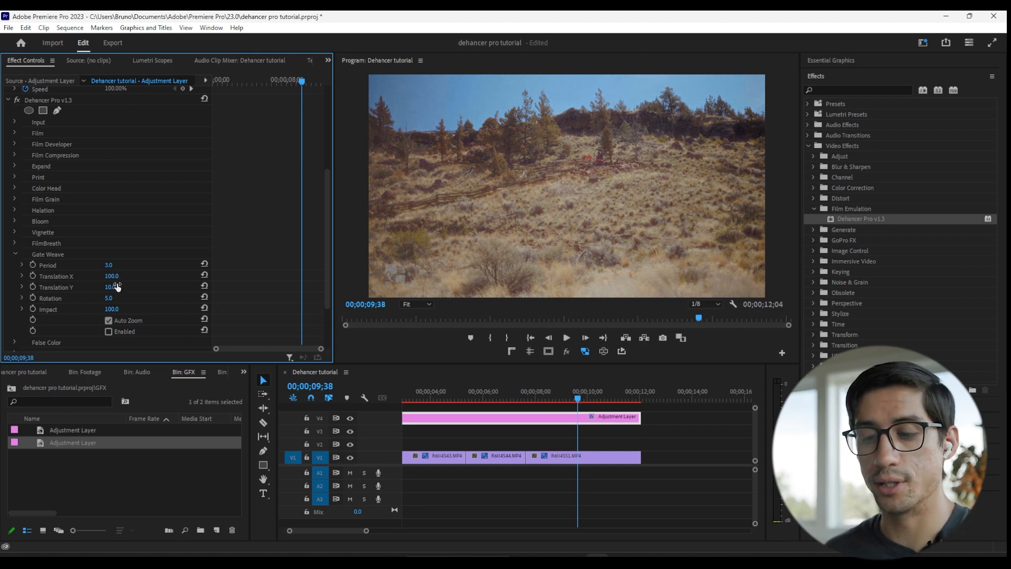
drag(115, 288, 116, 288)
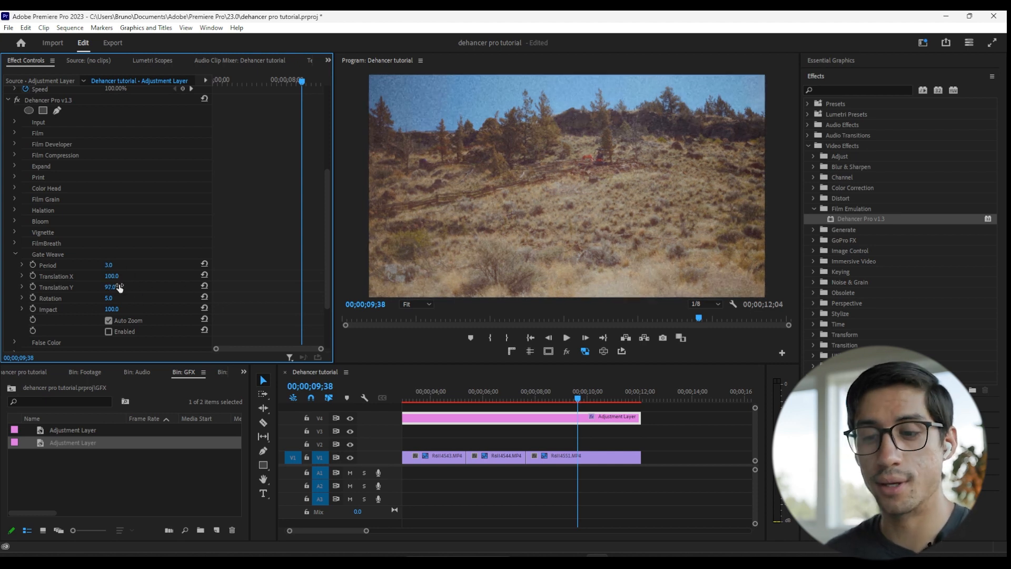
click(122, 298)
text(100)
key(Return)
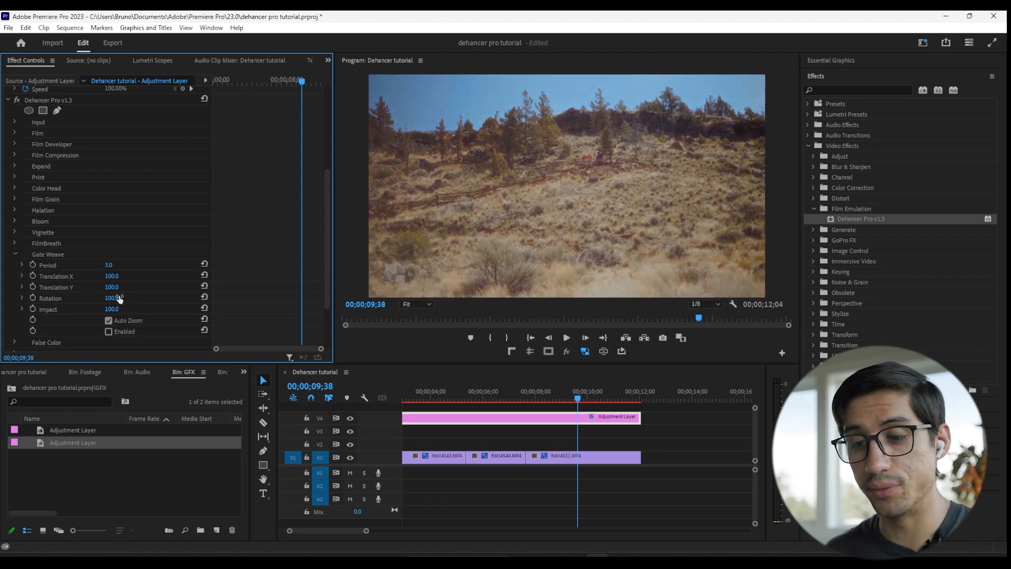
- Enable Gate Weave and set its Period to 1
click(109, 332)
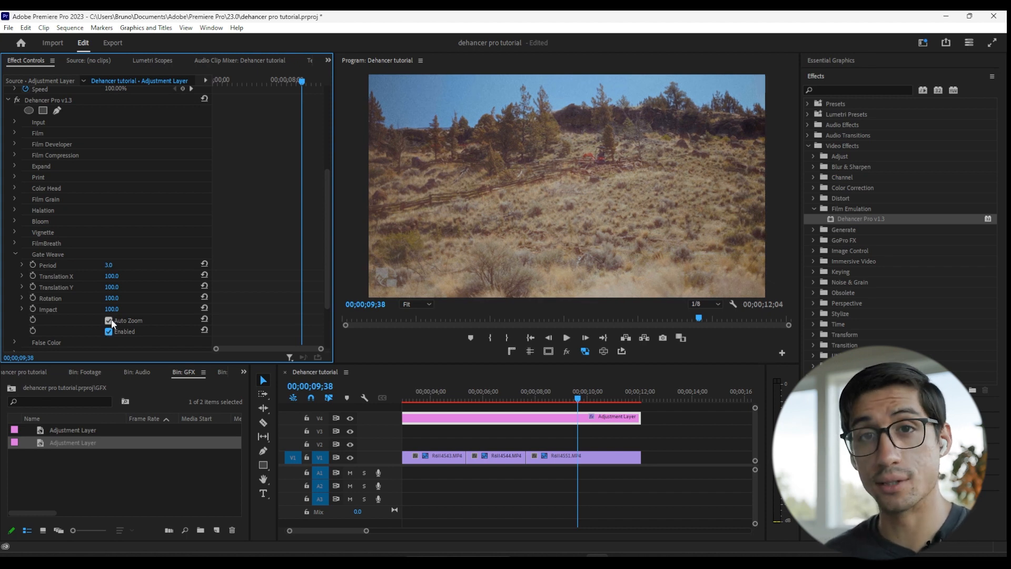
click(110, 264)
text(1)
key(Return)
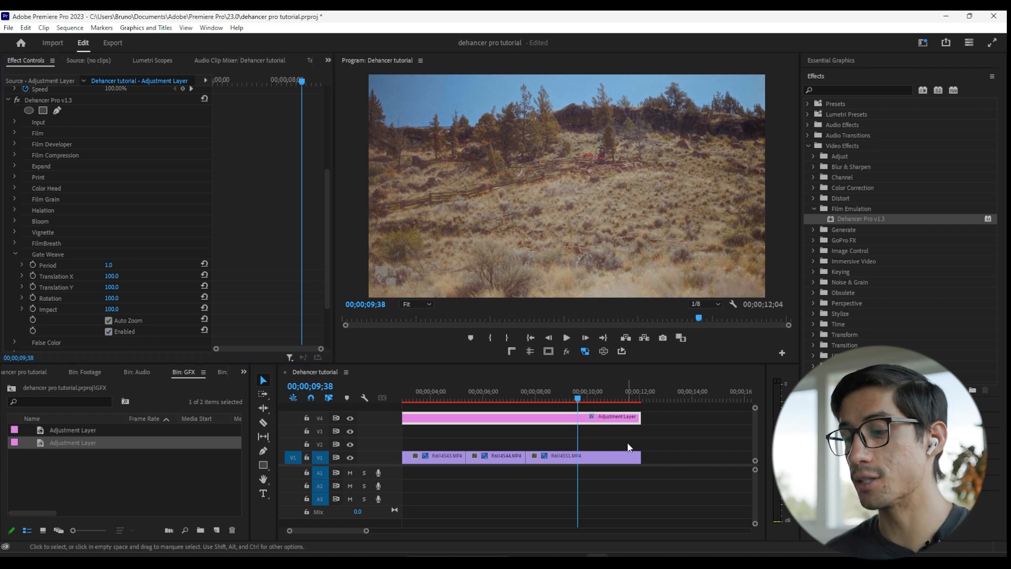
- Play back the last clip from its start to preview the Gate Weave movement
click(628, 446)
key(Up)
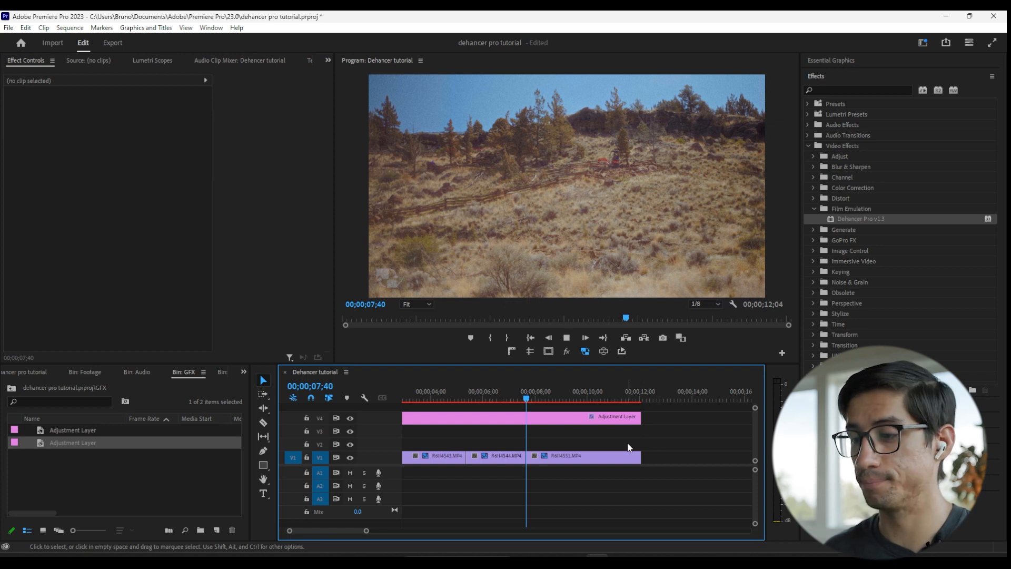
key(space)
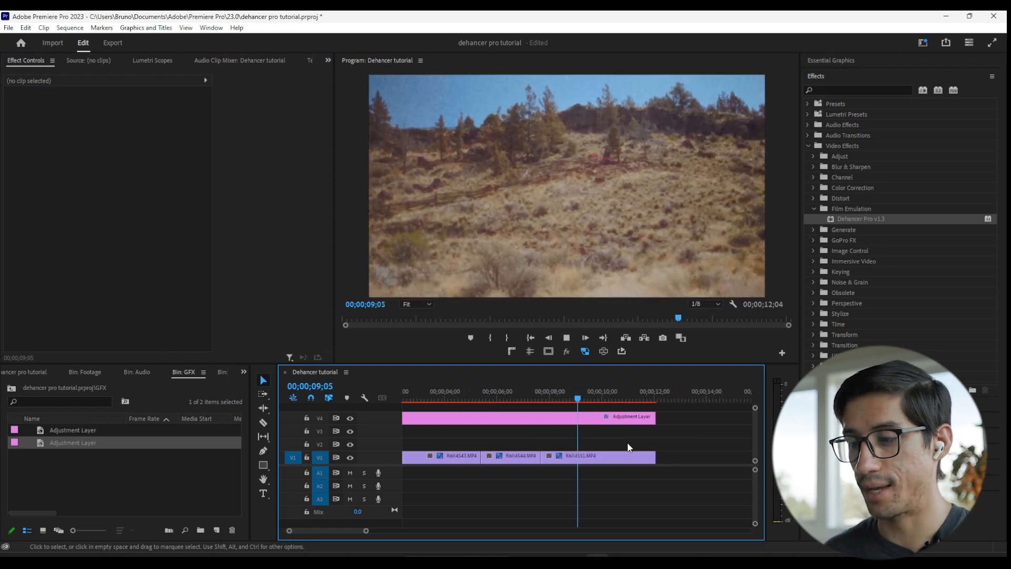
key(space)
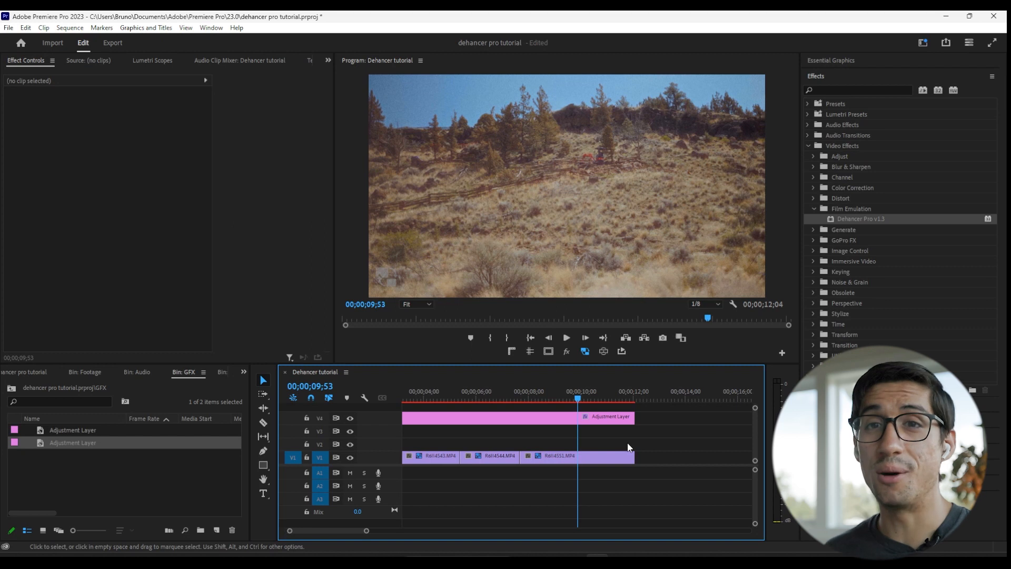
- Reset the Gate Weave Translation X and Translation Y on the adjustment layer to their defaults
click(608, 421)
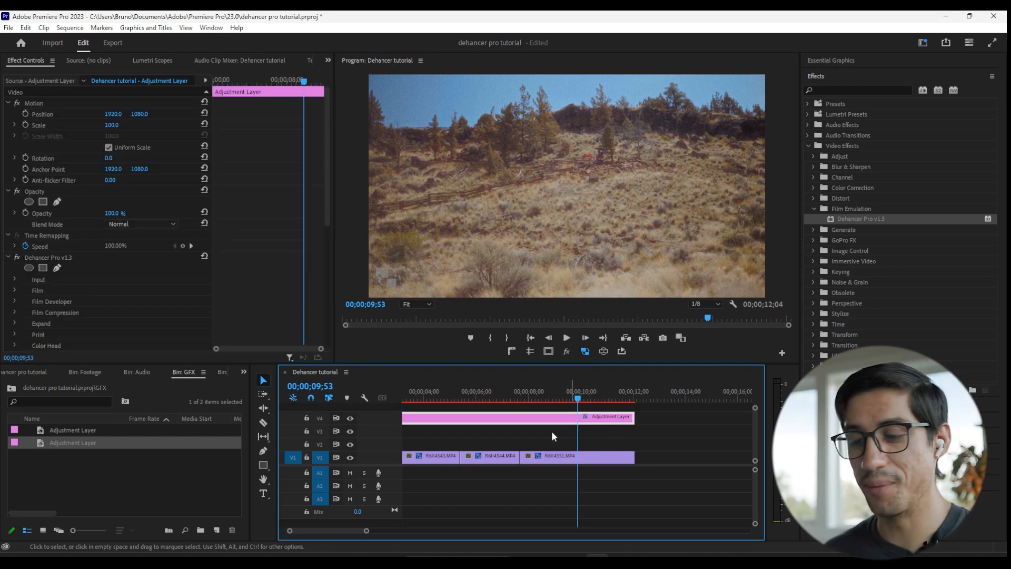
scroll(262, 298, down, 5)
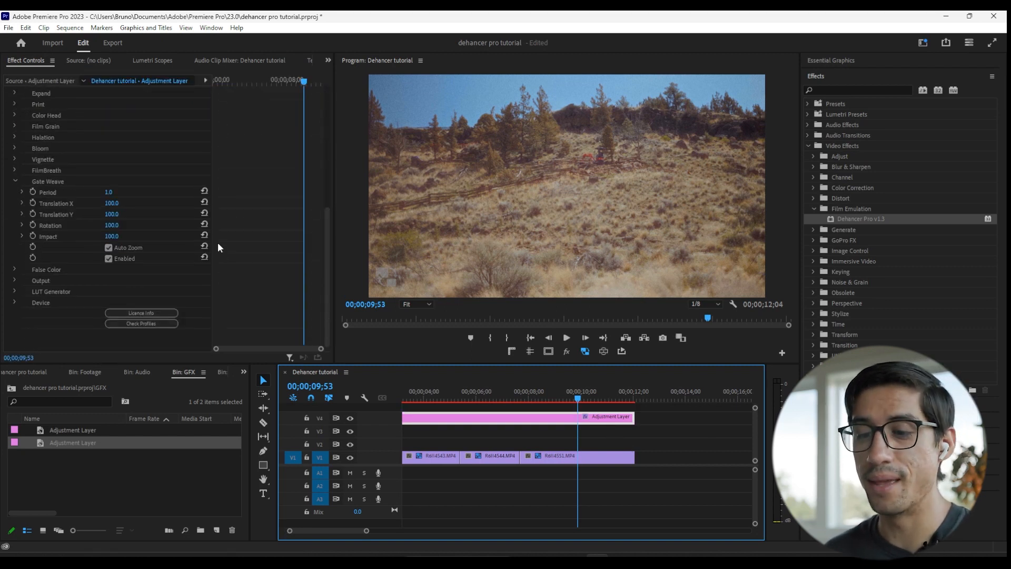
click(204, 202)
click(204, 213)
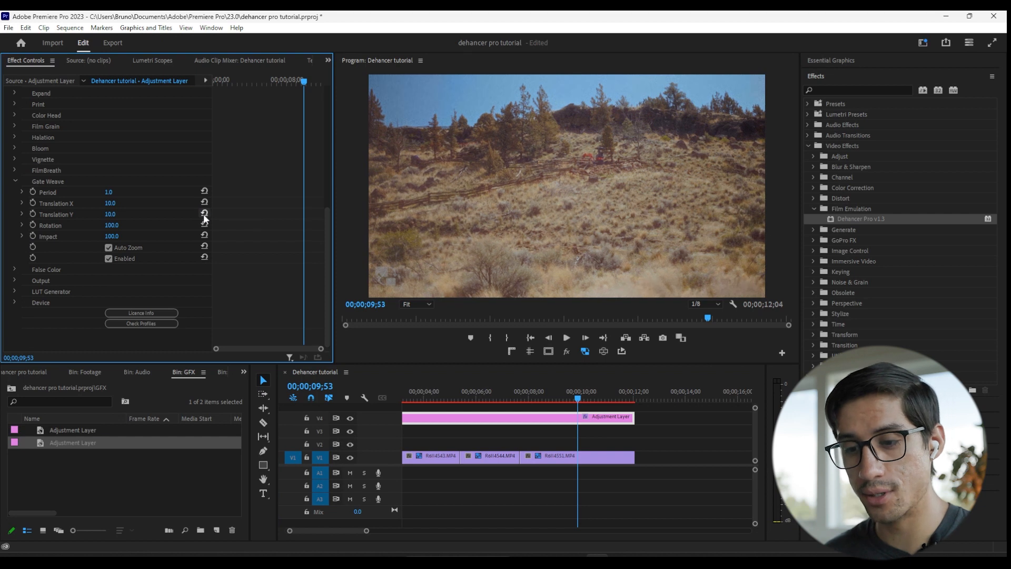
- Reset the Gate Weave Rotation to its default and play the last clip from its start to check the movement
click(205, 224)
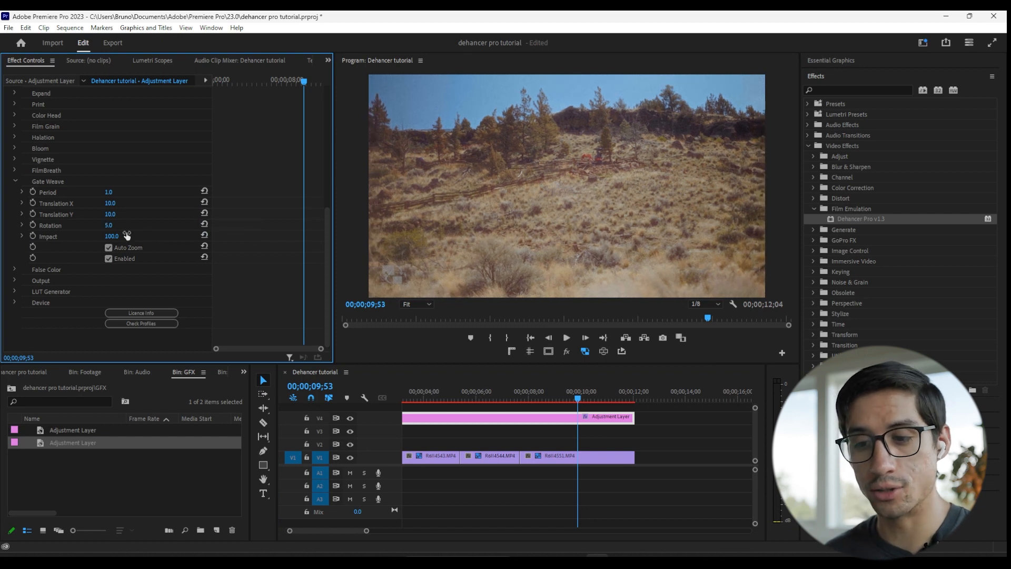
click(589, 441)
key(Up)
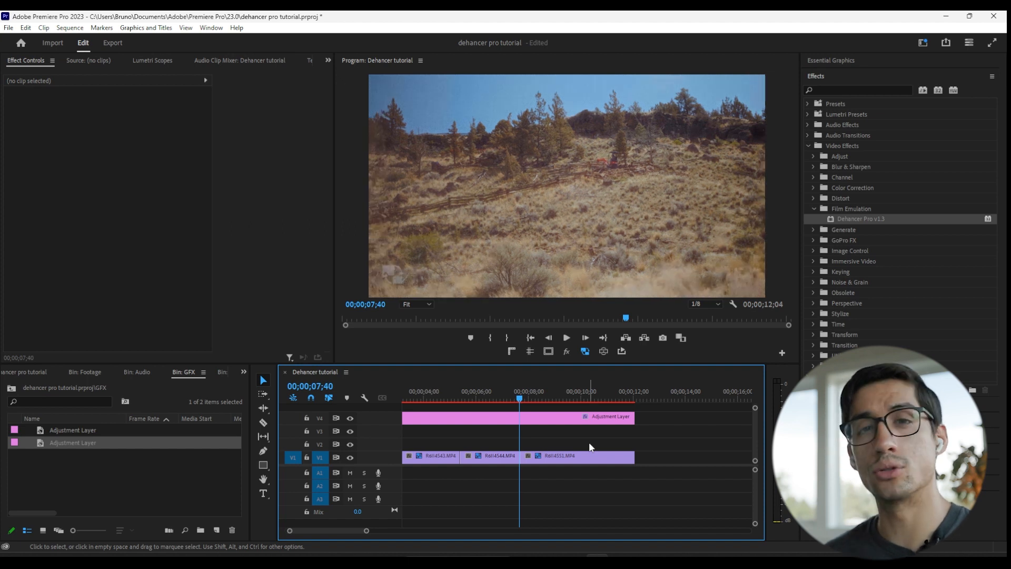
key(space)
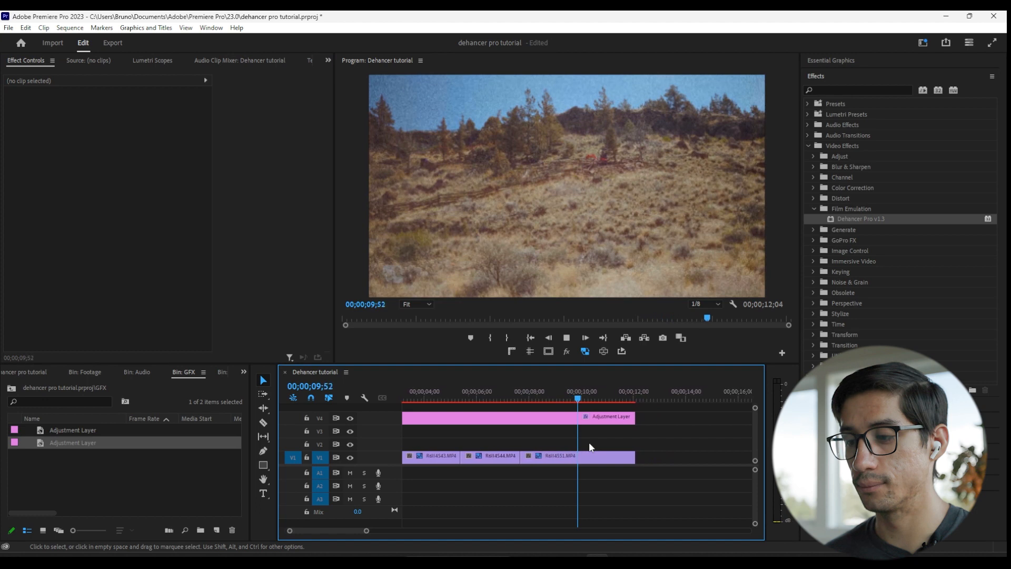
key(space)
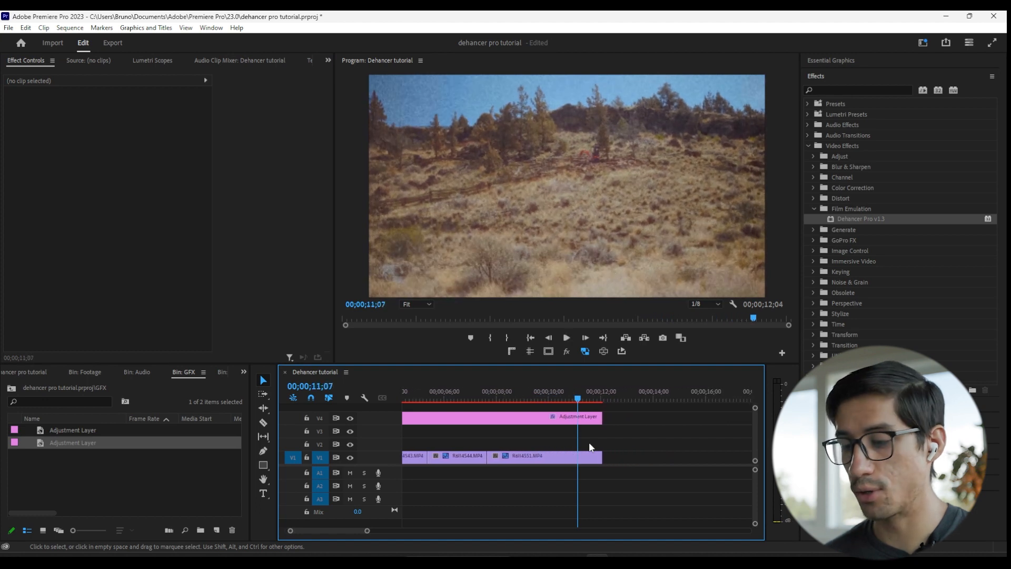
- Reselect the adjustment layer, return to the start of the last clip and collapse the Dehancer Gate Weave settings
click(549, 419)
key(Up)
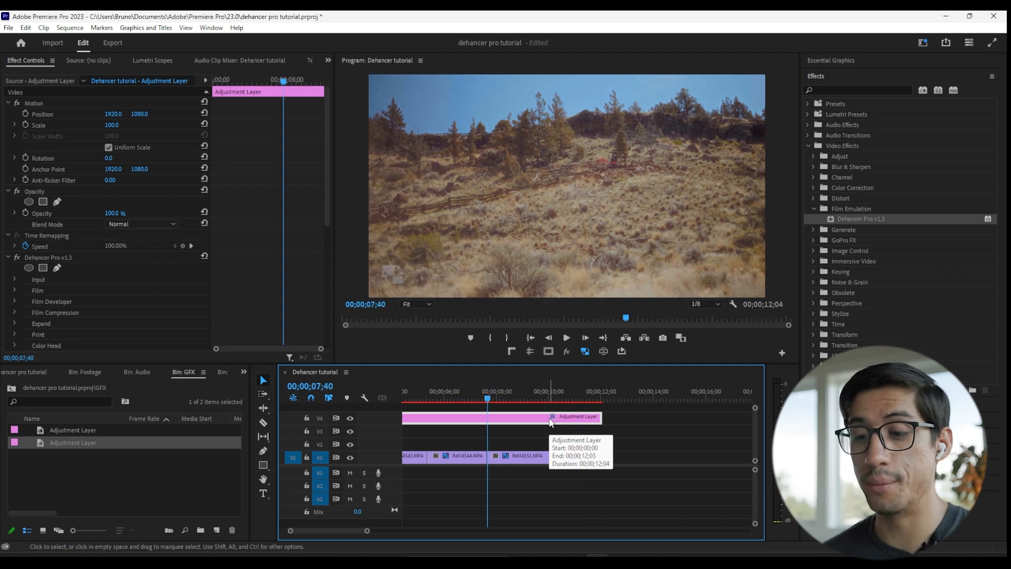
scroll(106, 211, down, 5)
click(15, 181)
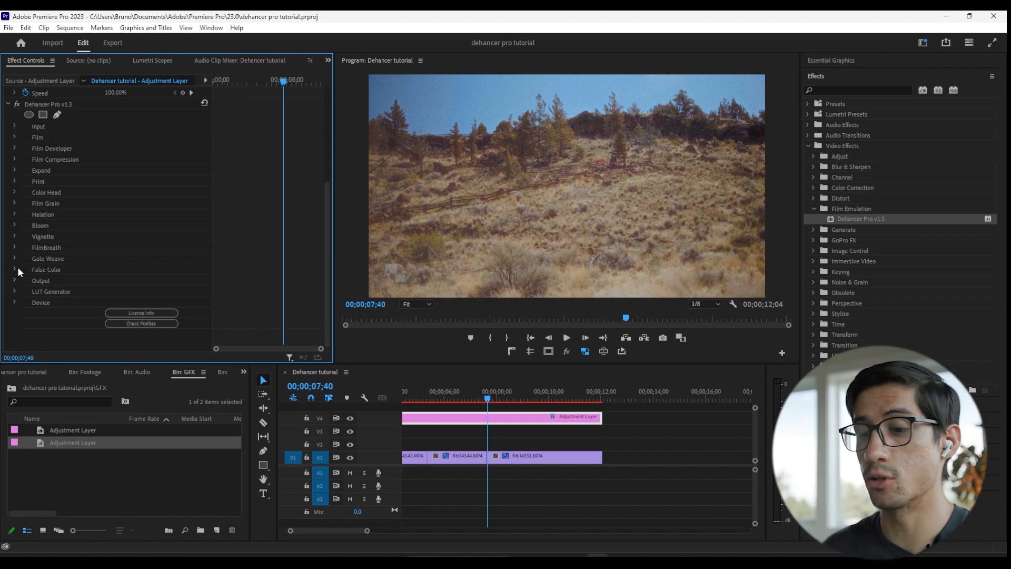
- Preview the False Color overlay with IRE, 16 zones on the last clip and turn it off again
click(15, 269)
click(109, 282)
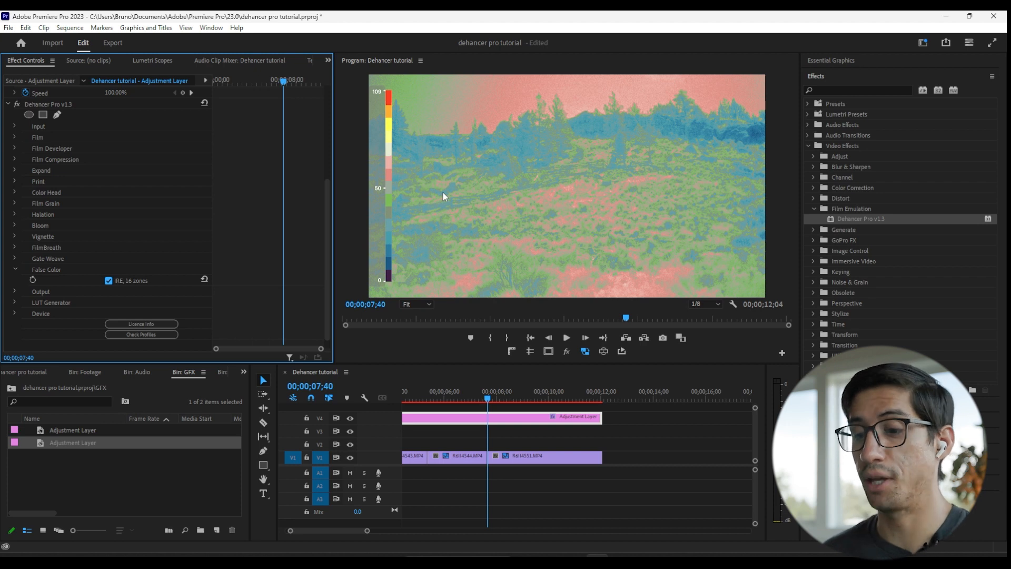
click(108, 280)
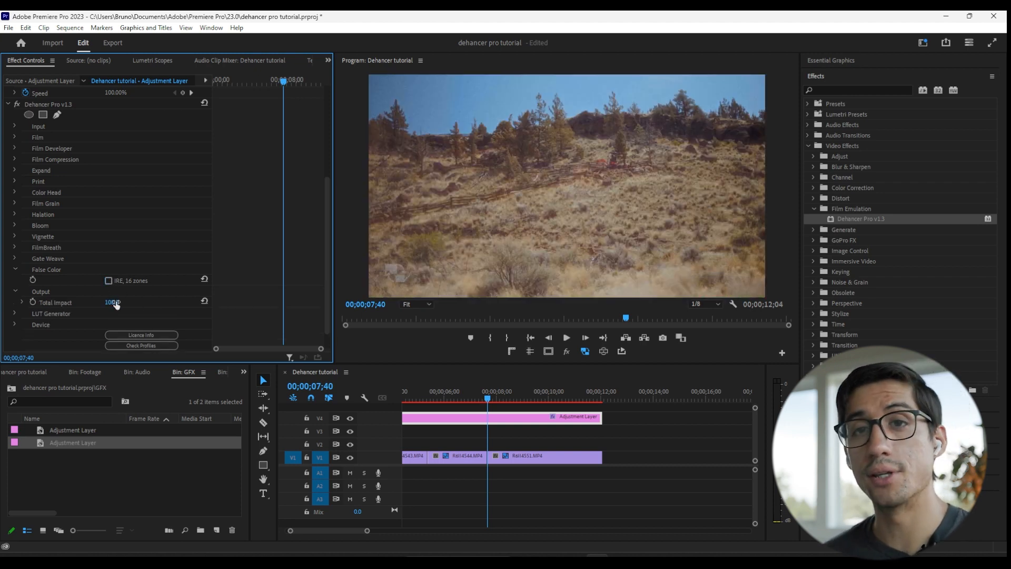
- Lower the Output Total Impact to 0 to compare with the ungraded footage, and restore it to 100
drag(116, 305, 57, 304)
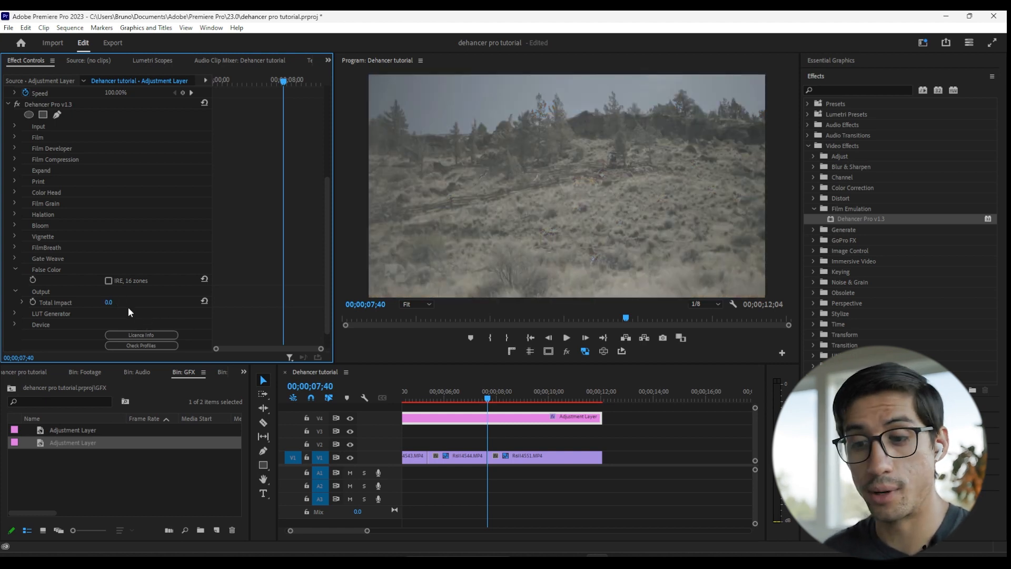
drag(108, 302, 146, 302)
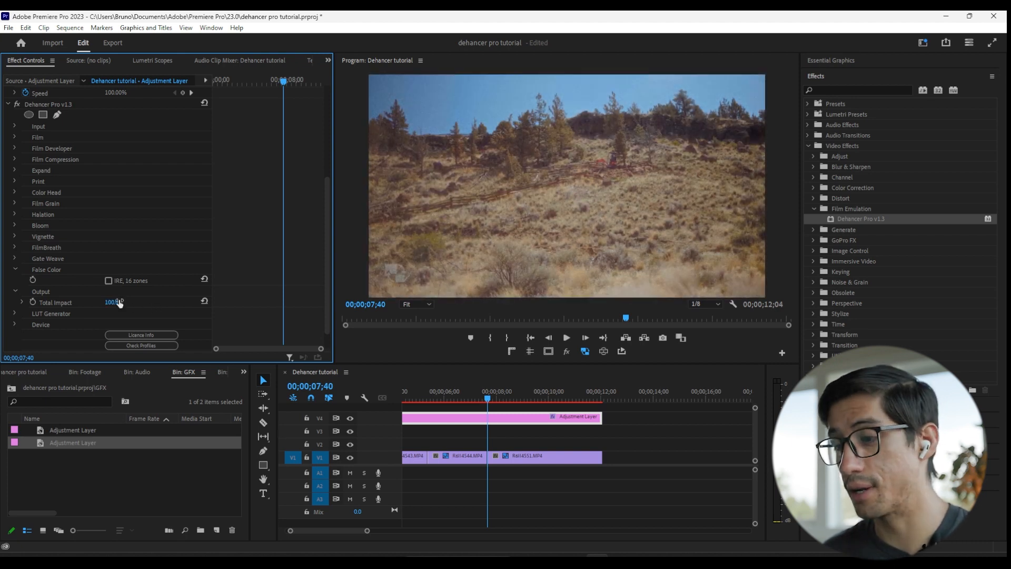
- Set the LUT Generator's LUT Size to Normal (33x33x33) and try to export the LUT
click(14, 314)
scroll(251, 295, down, 2)
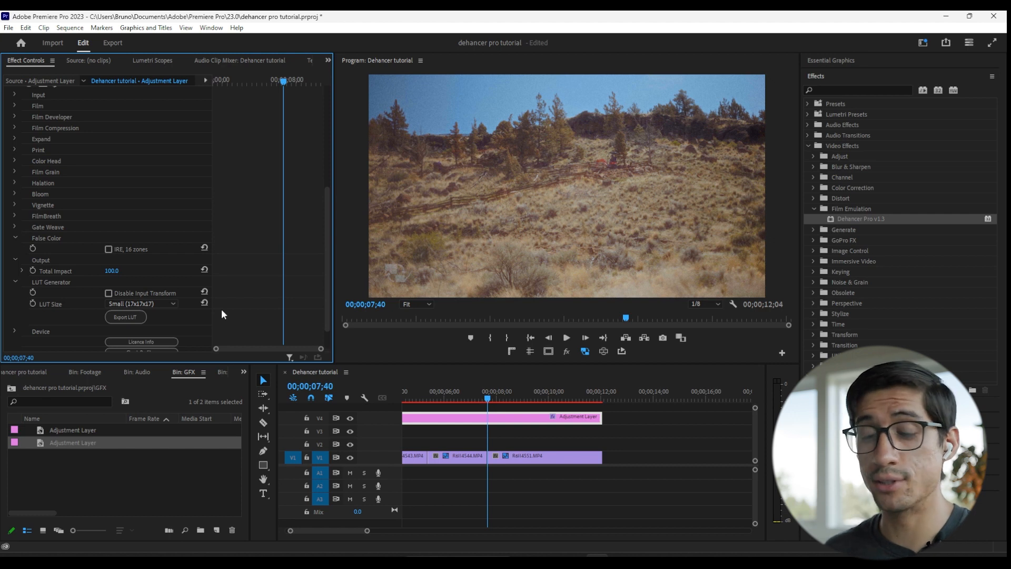
click(164, 303)
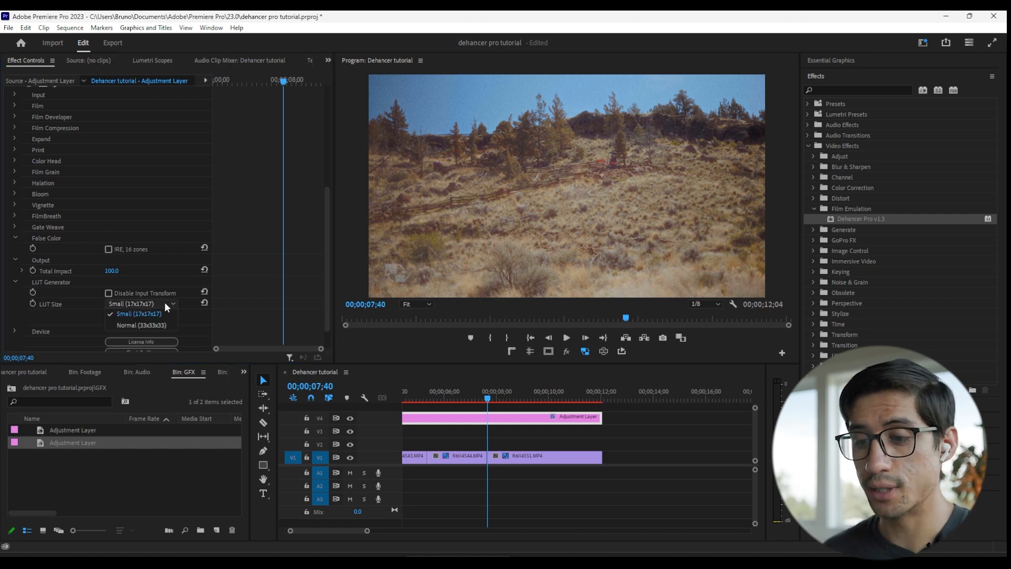
click(148, 327)
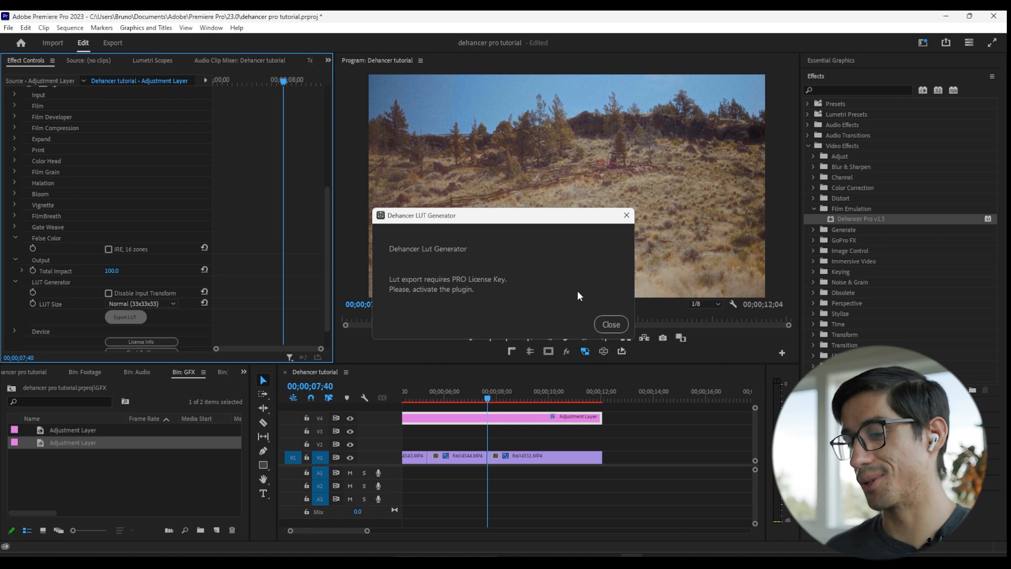
- Dismiss the Dehancer LUT Generator dialog and save the project
click(608, 323)
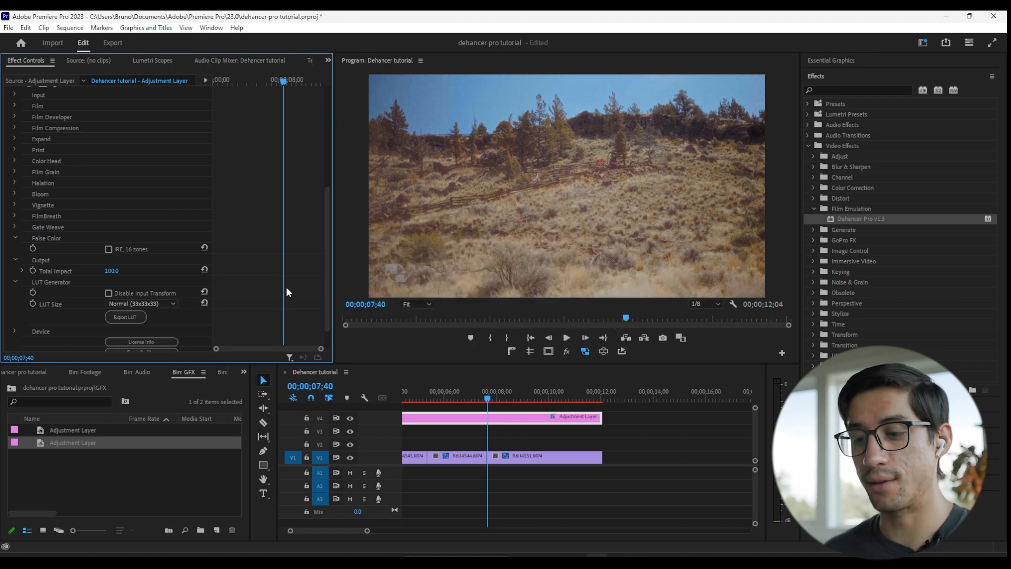
key(ctrl+s)
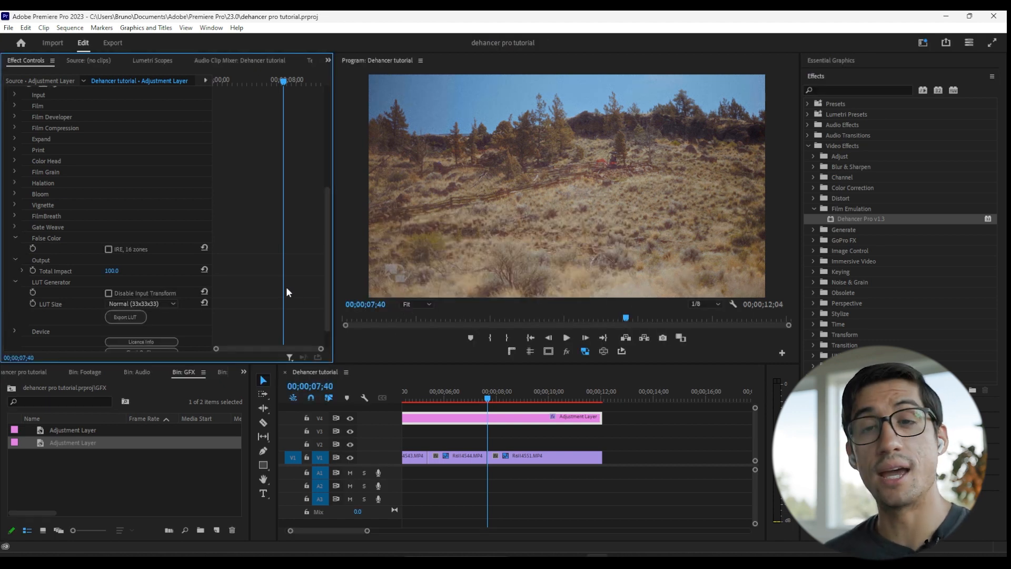